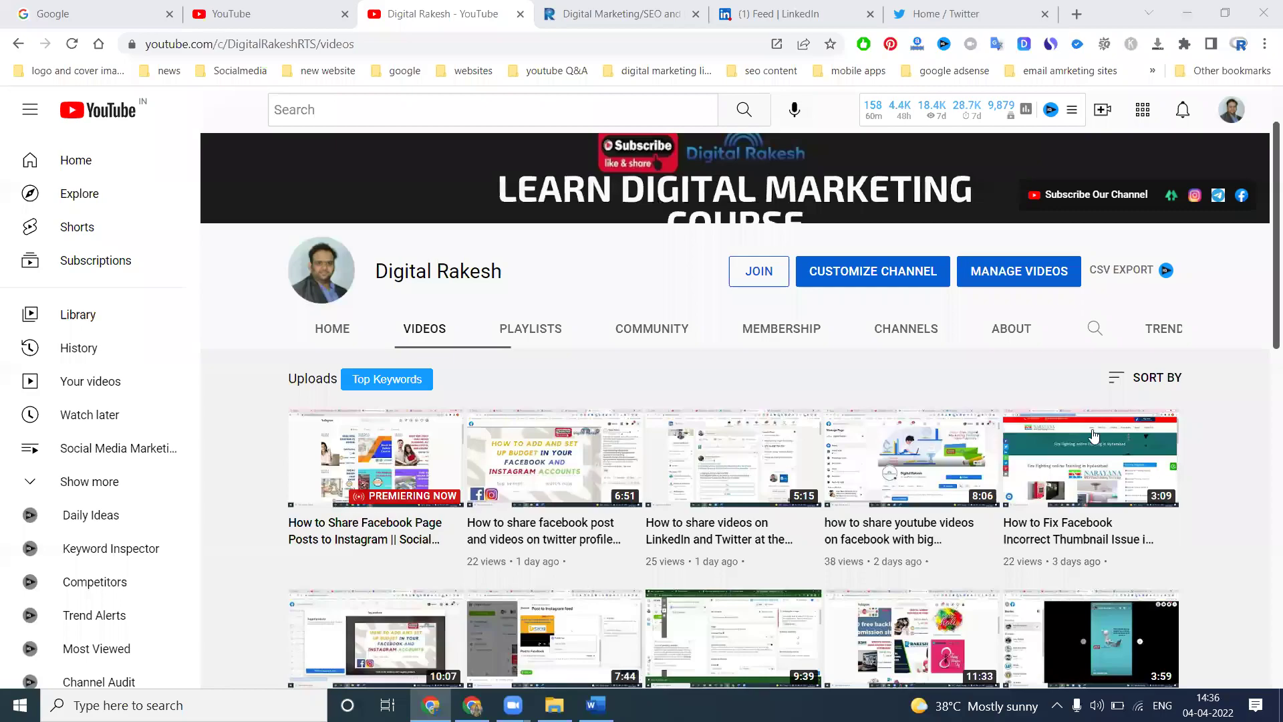
Open the Video Tutorials page from the Rakesh Tech Solutions website footer
mouse_move(1093, 435)
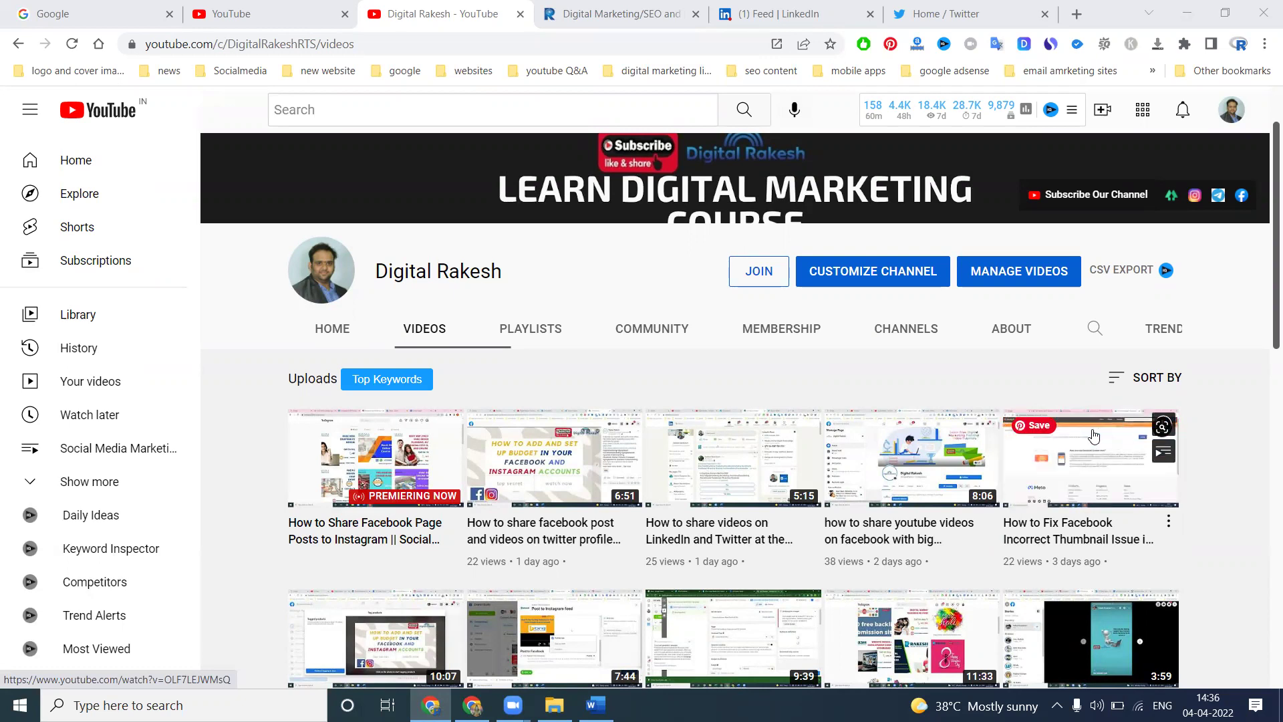
click(618, 14)
scroll(668, 298, down, 20)
scroll(668, 304, down, 10)
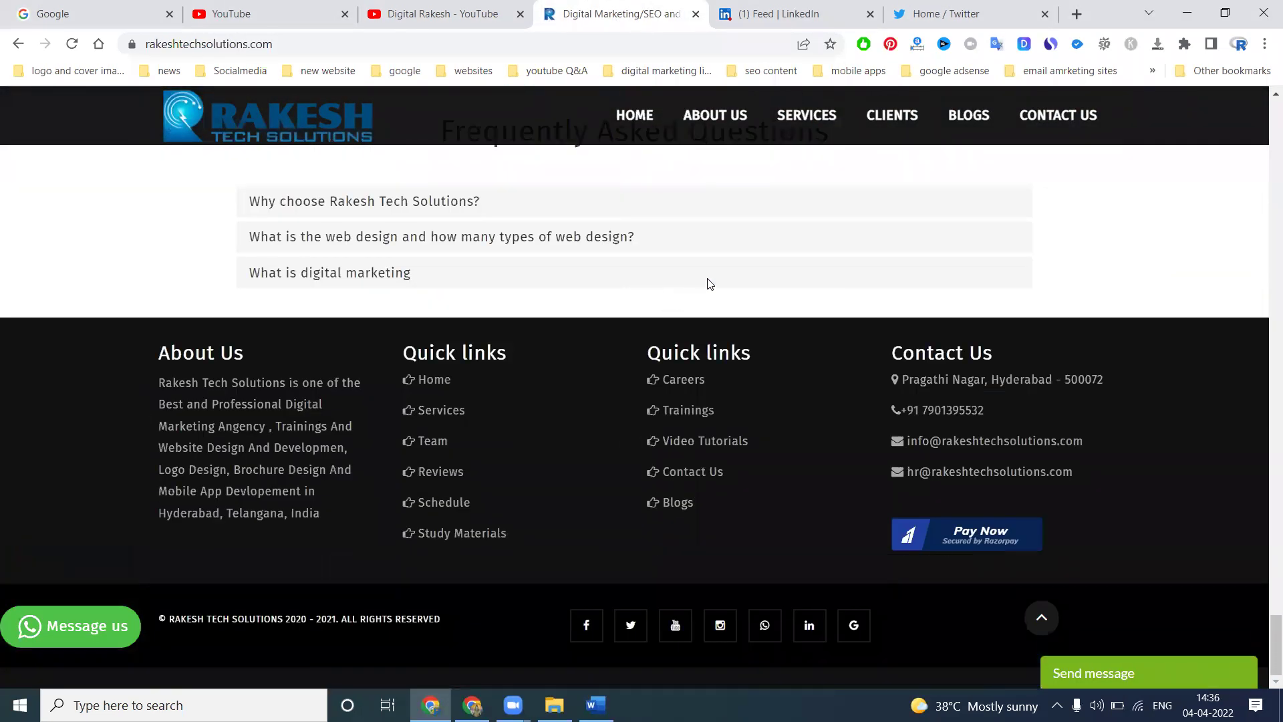
click(692, 410)
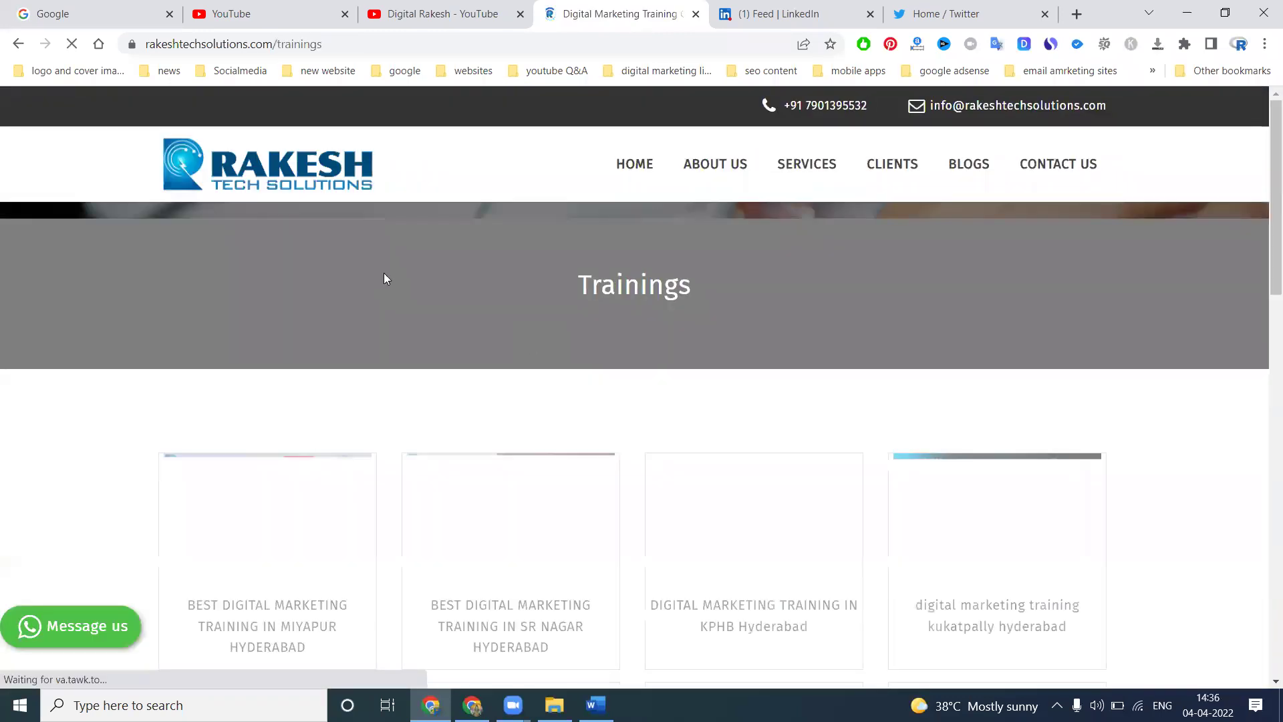
click(18, 44)
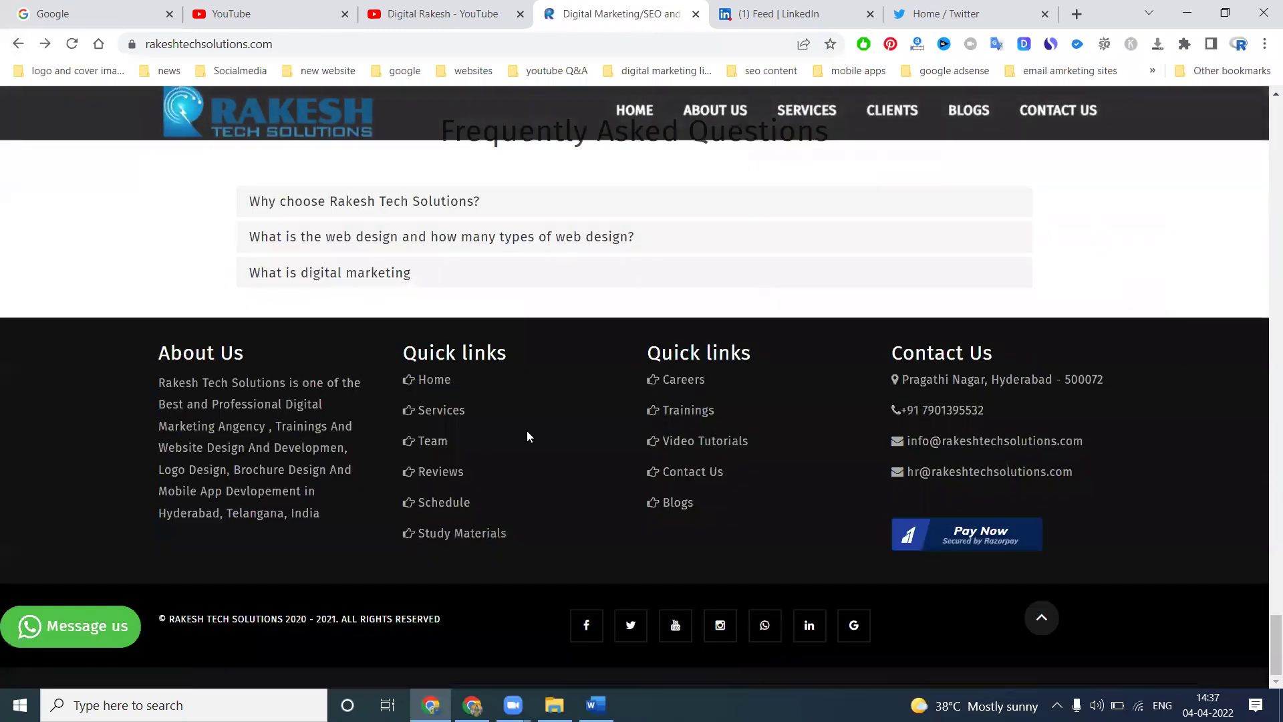
click(680, 446)
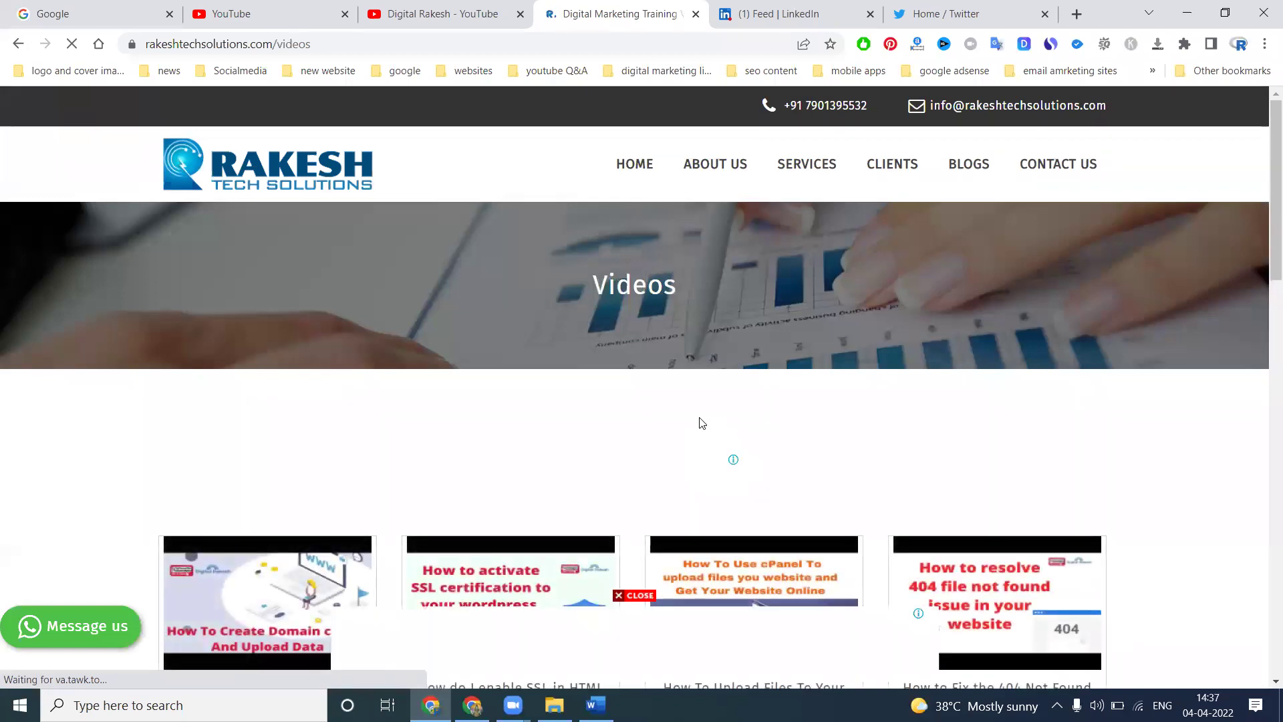
Start a new LinkedIn post and check its audience options, including Anyone + Twitter, without changing the selection
click(772, 8)
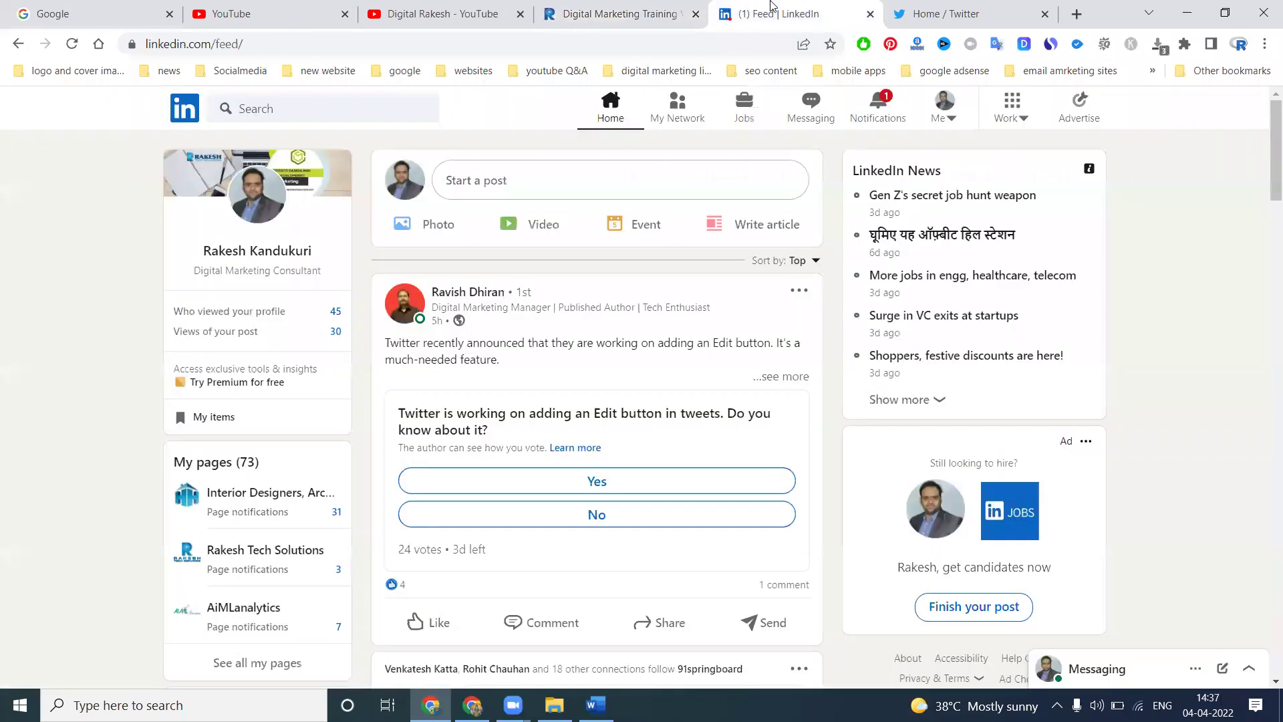
click(596, 184)
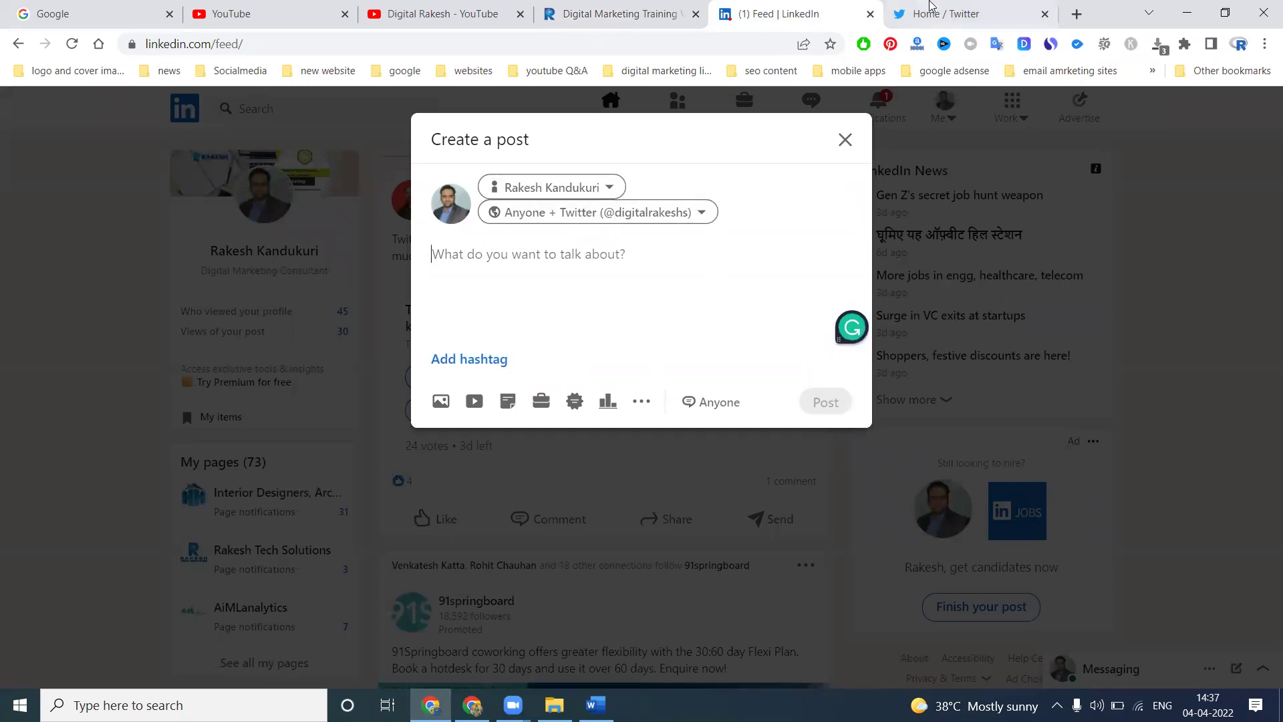
click(634, 212)
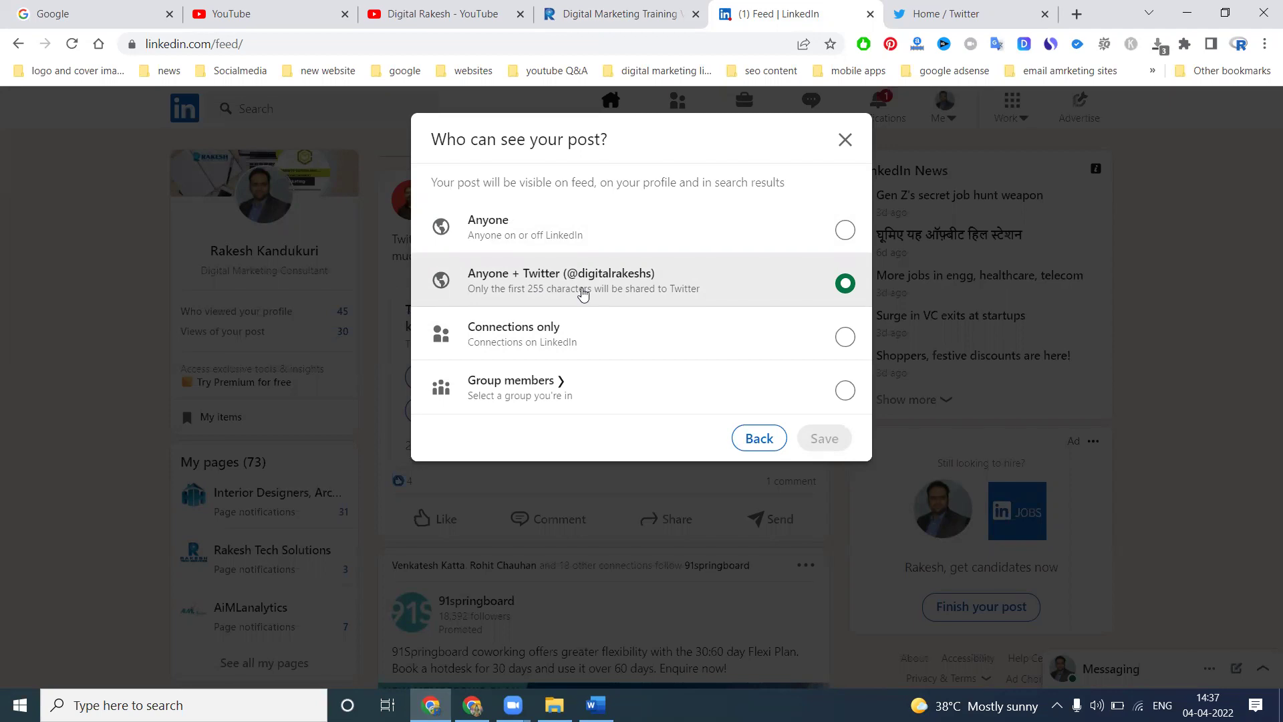
click(775, 438)
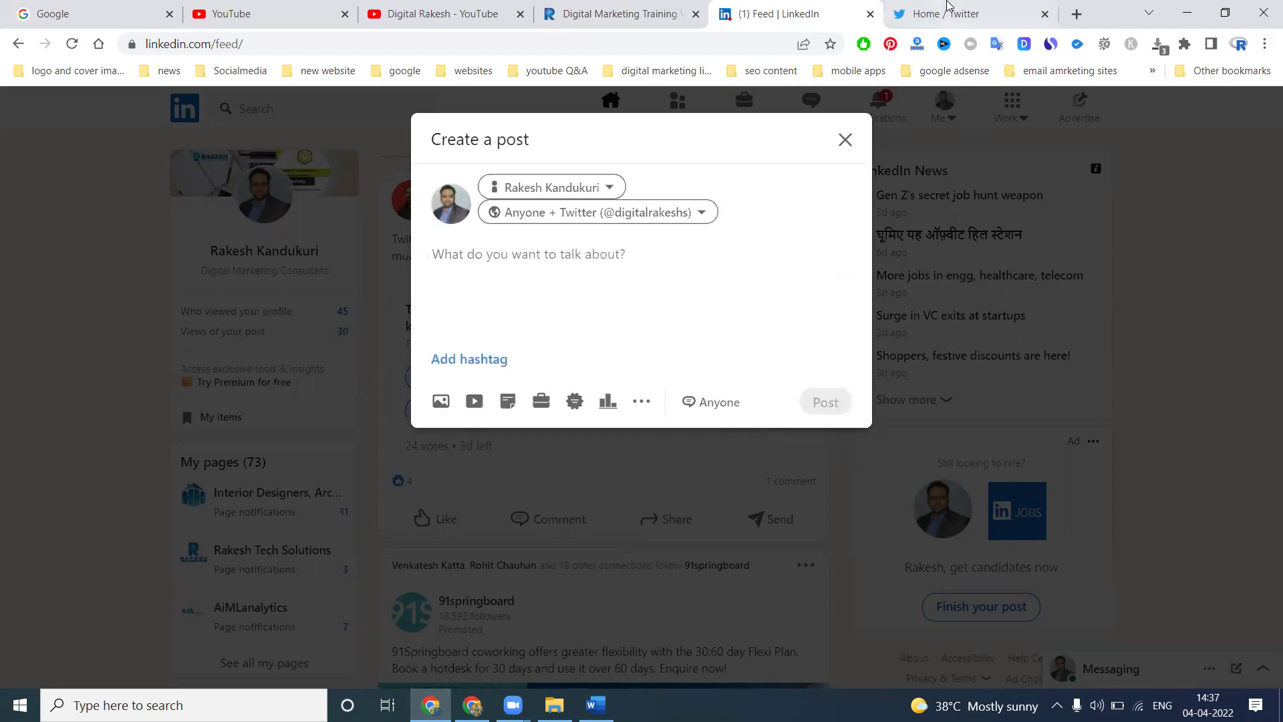
View the home feed of the linked Twitter account
click(949, 6)
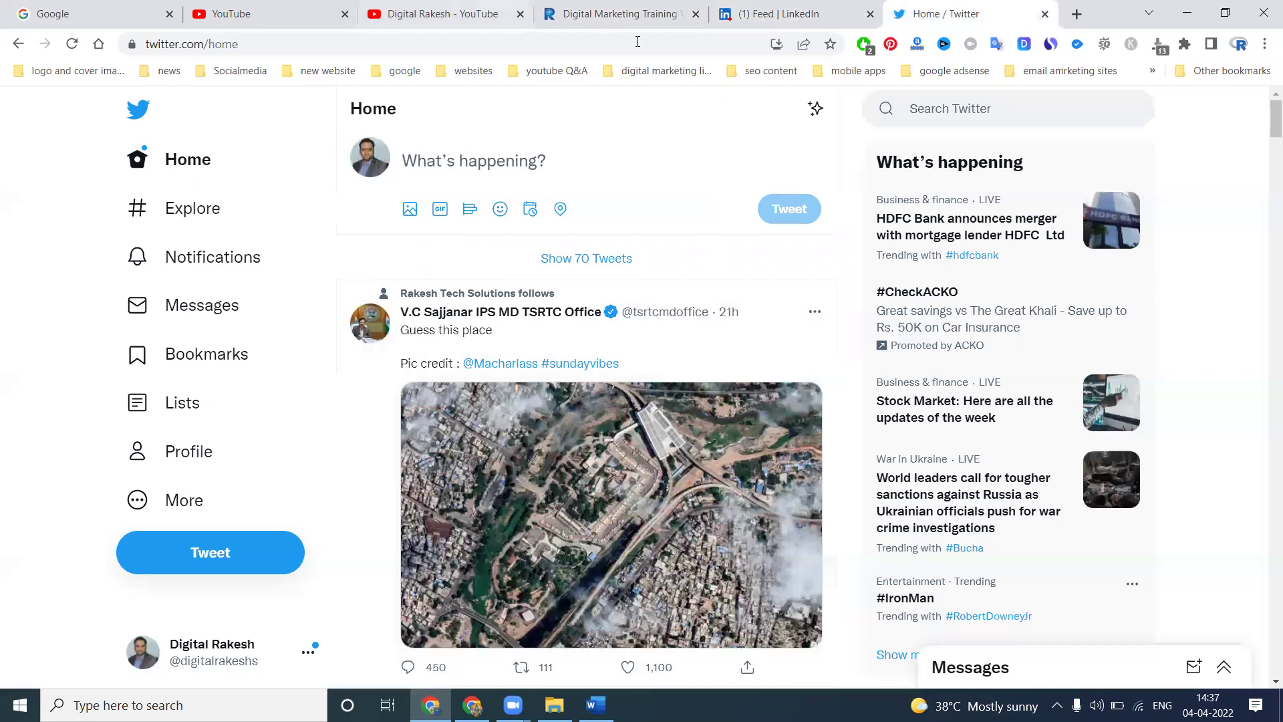
click(772, 21)
click(926, 8)
Open the "How to Switch Off a Website in cPanel" page from the website's video list
click(628, 8)
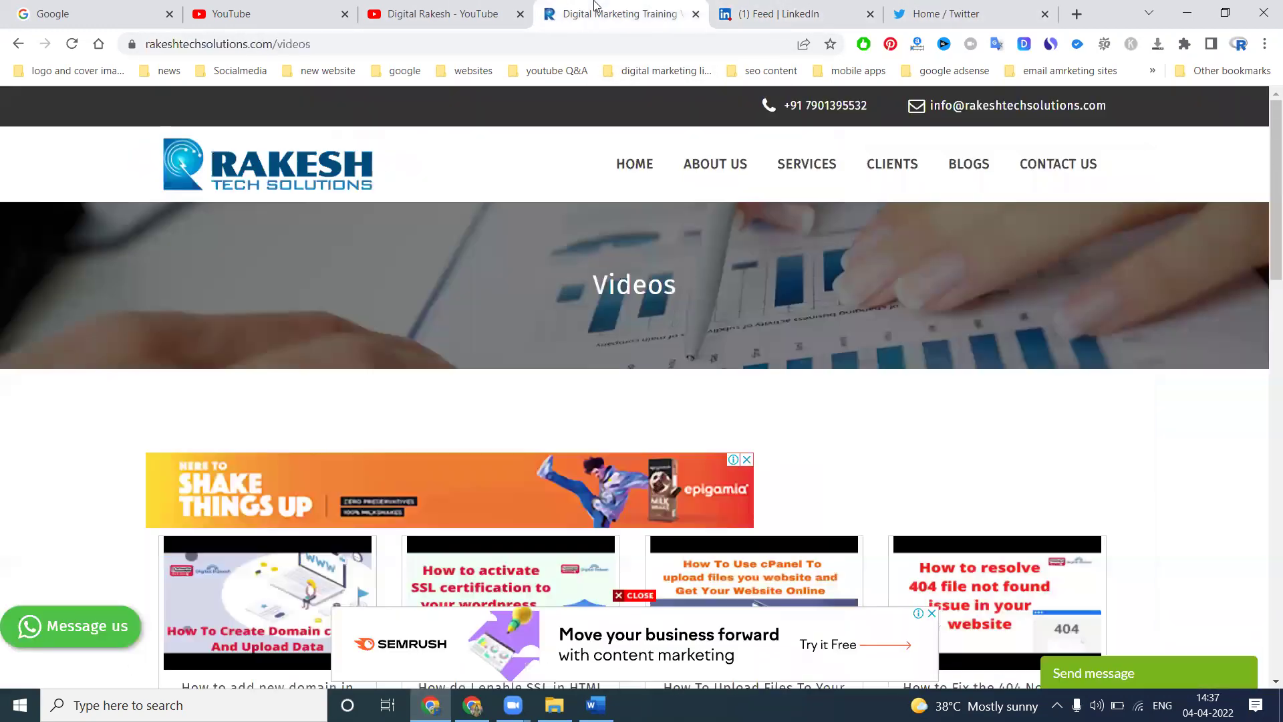
scroll(526, 189, down, 5)
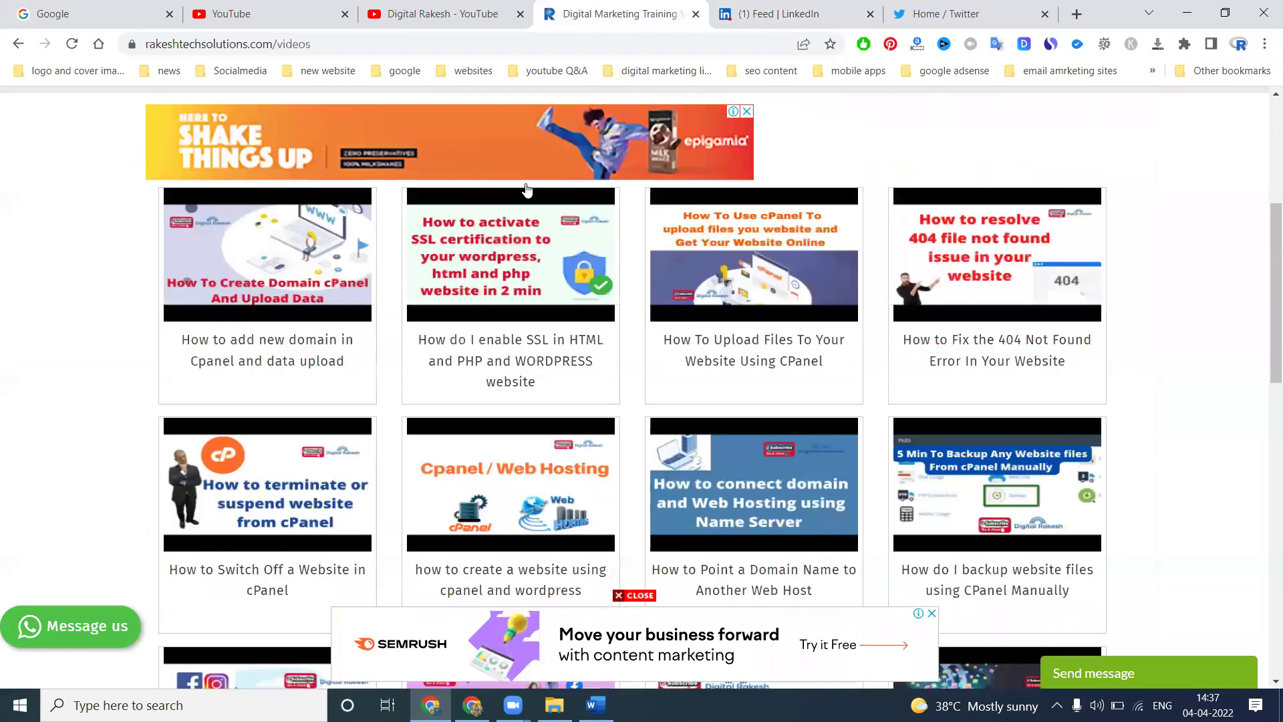
scroll(338, 278, down, 5)
click(307, 259)
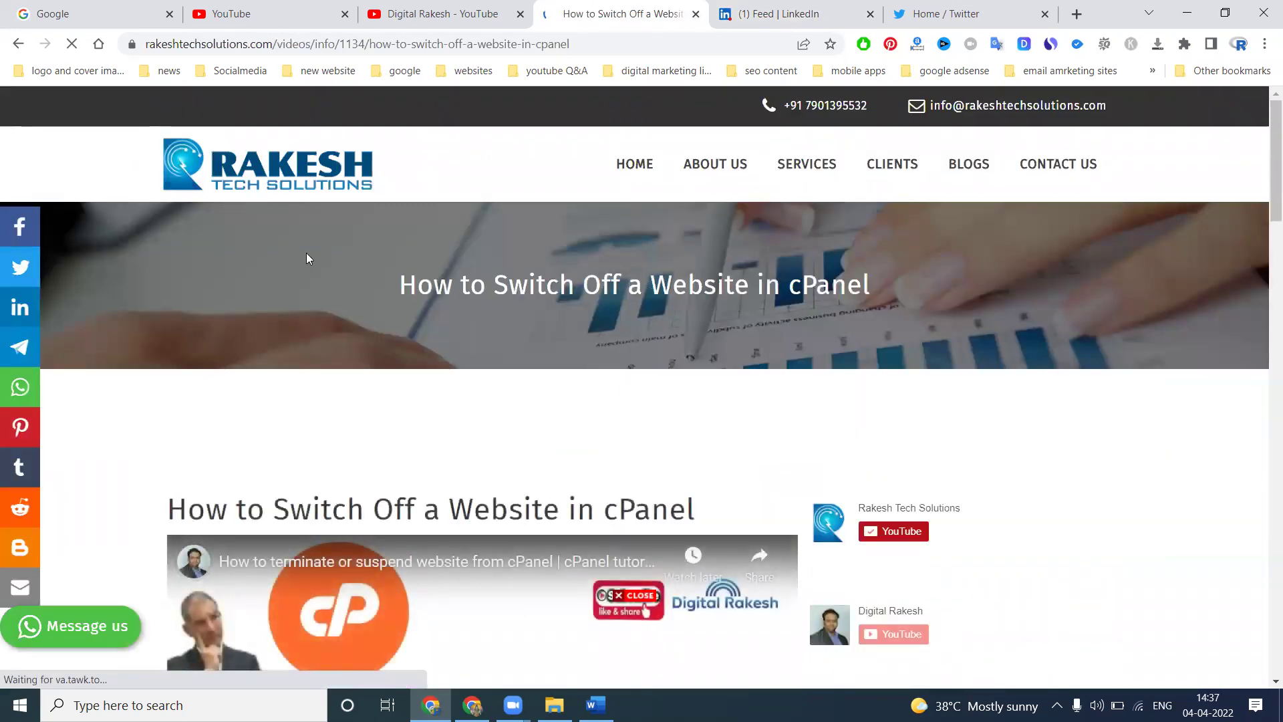
Examine the video page's embedded video, description text and social sharing links
scroll(391, 215, down, 2)
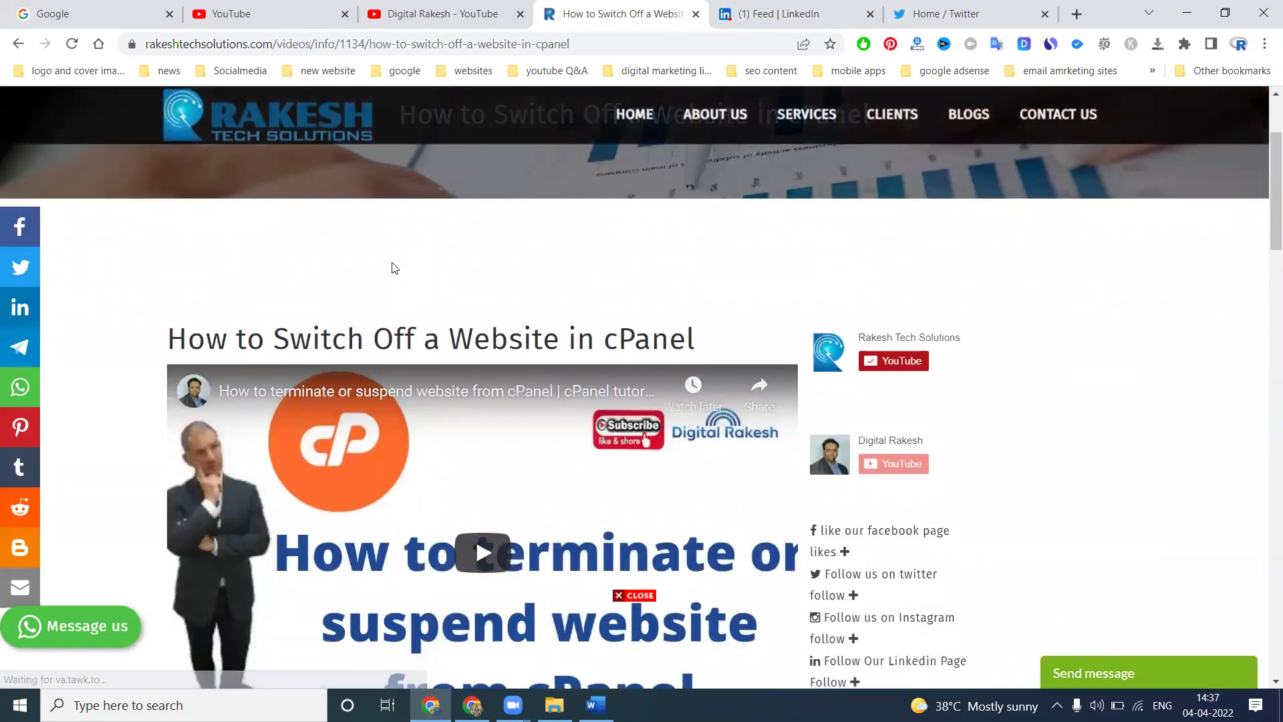
scroll(393, 267, down, 3)
scroll(393, 269, down, 3)
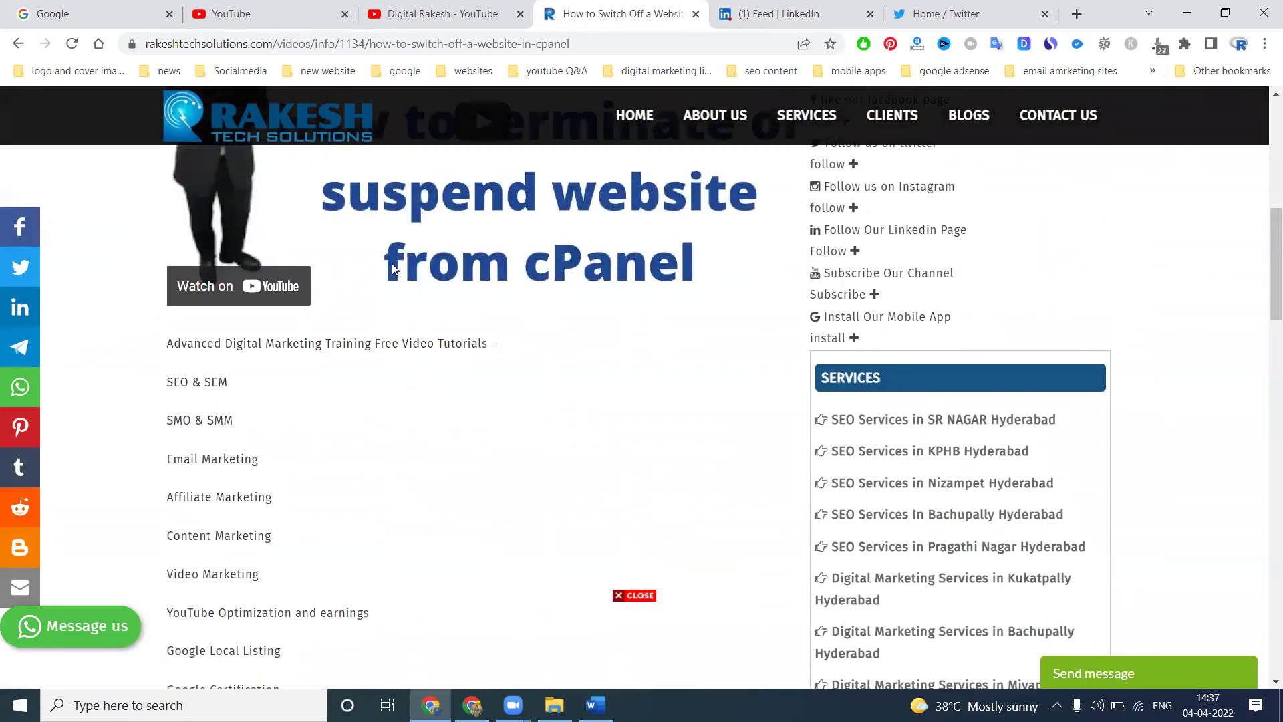
scroll(393, 269, up, 3)
scroll(393, 270, up, 2)
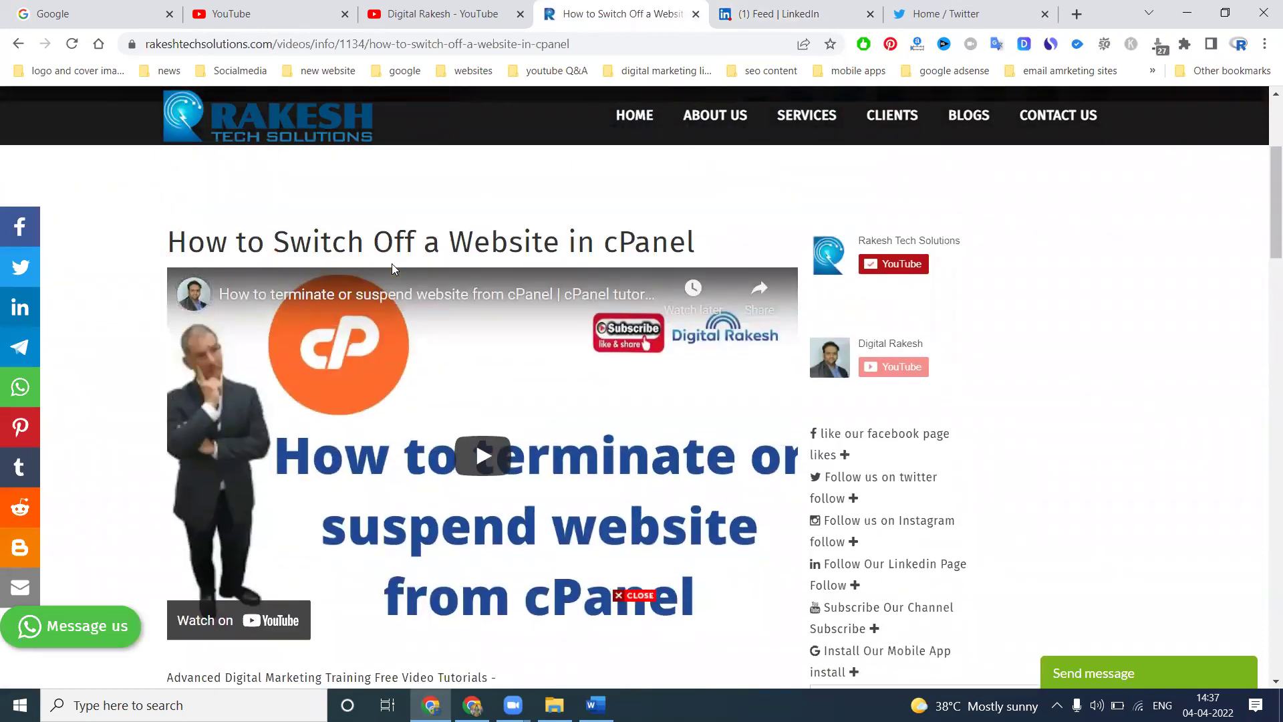
scroll(393, 269, down, 9)
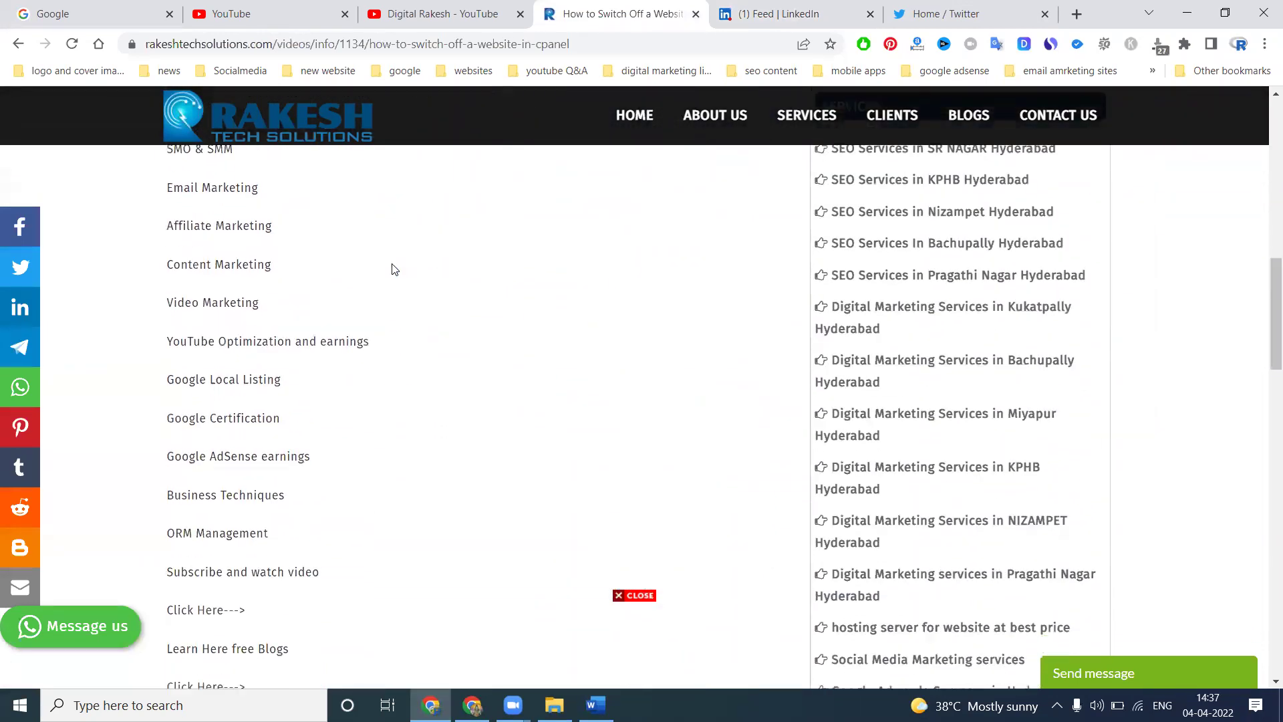
scroll(393, 270, down, 7)
scroll(393, 269, up, 10)
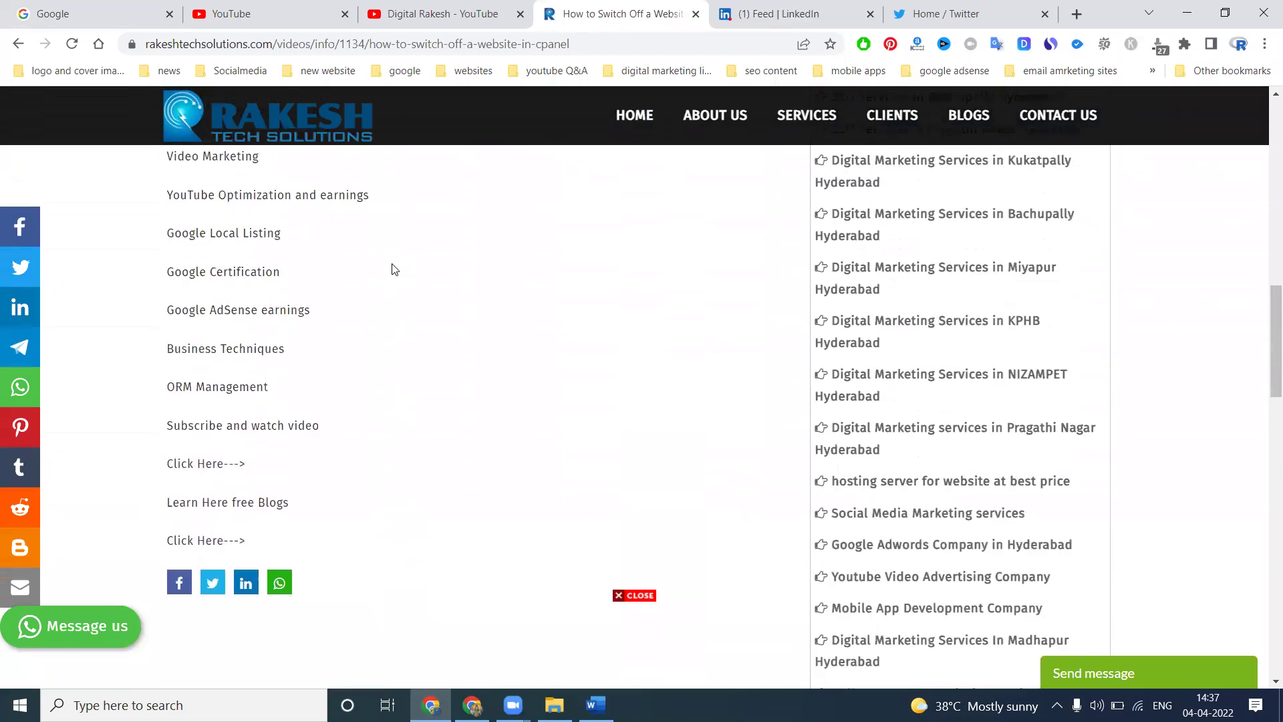
scroll(398, 242, up, 5)
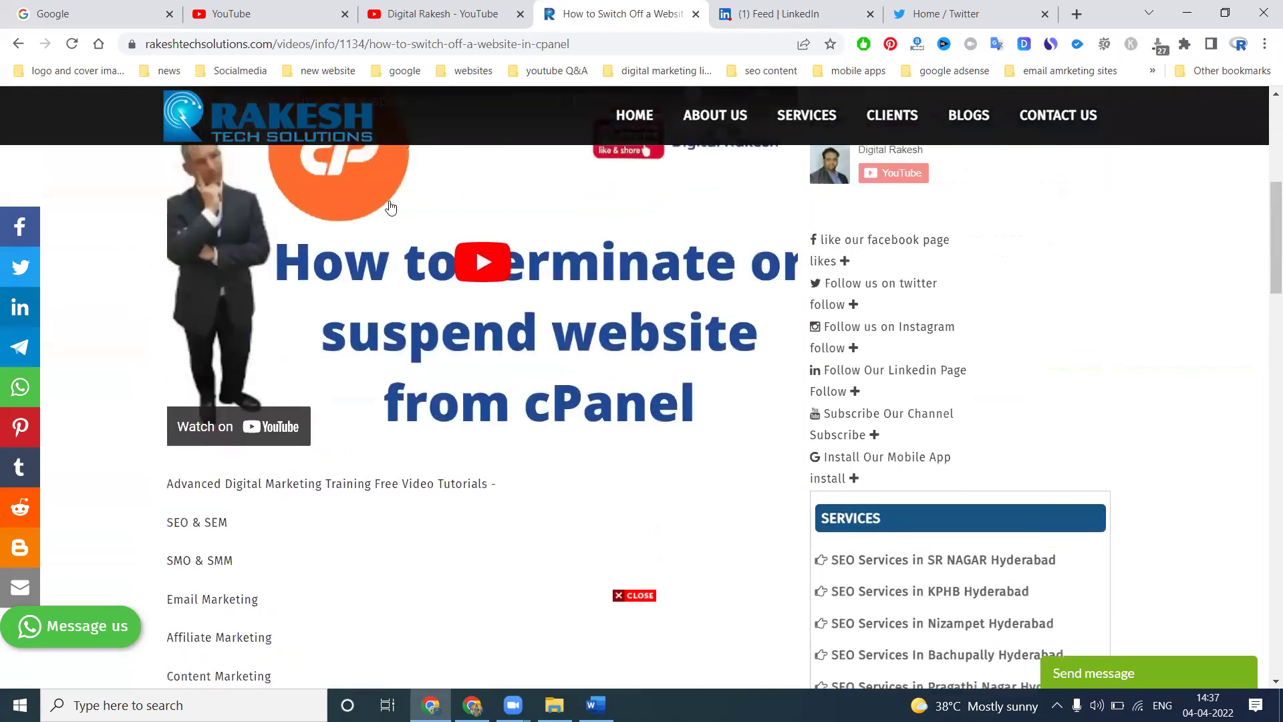
Open the embedded video on YouTube, mute it, copy its full title and return to the website's video page
click(372, 216)
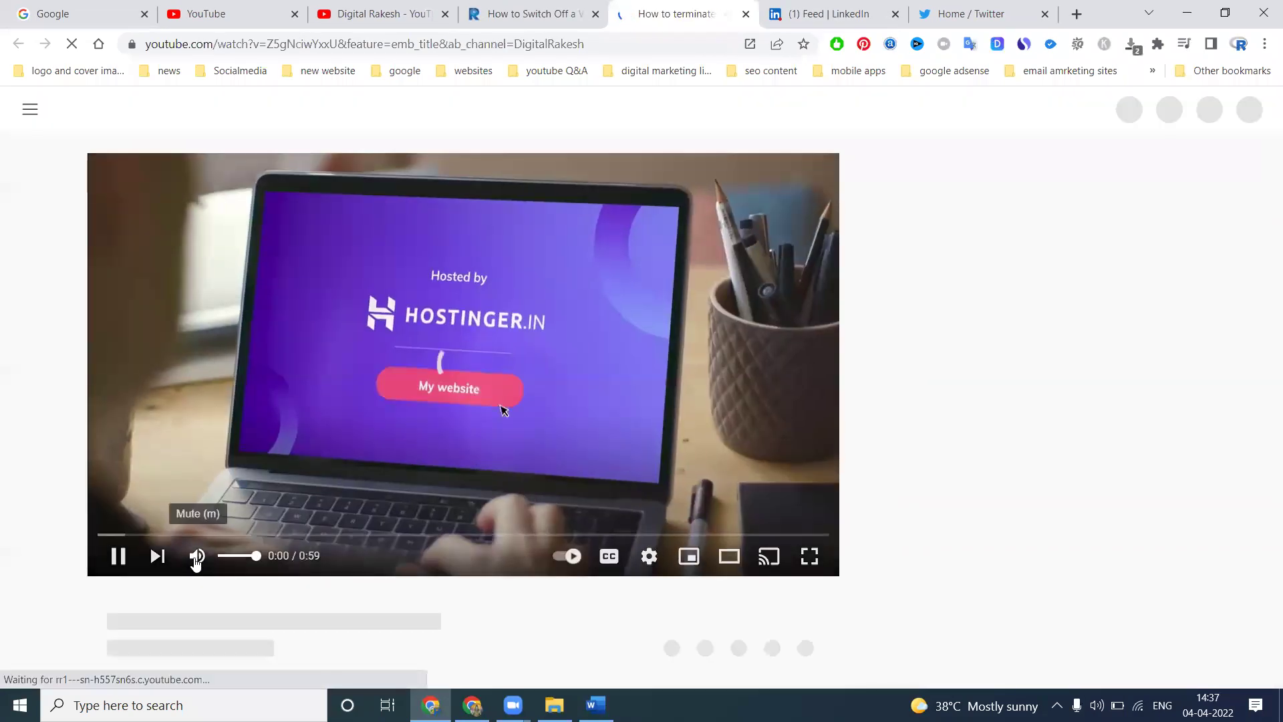
click(196, 558)
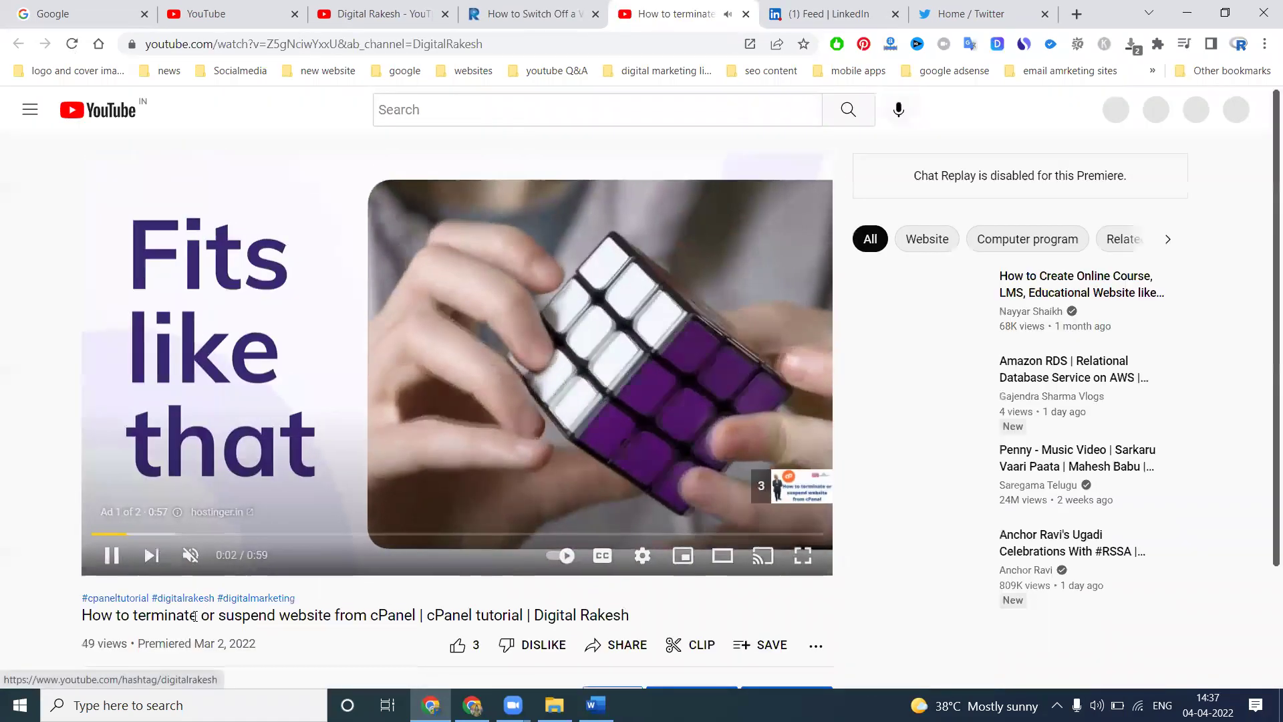
triple_click(195, 615)
key(ctrl+c)
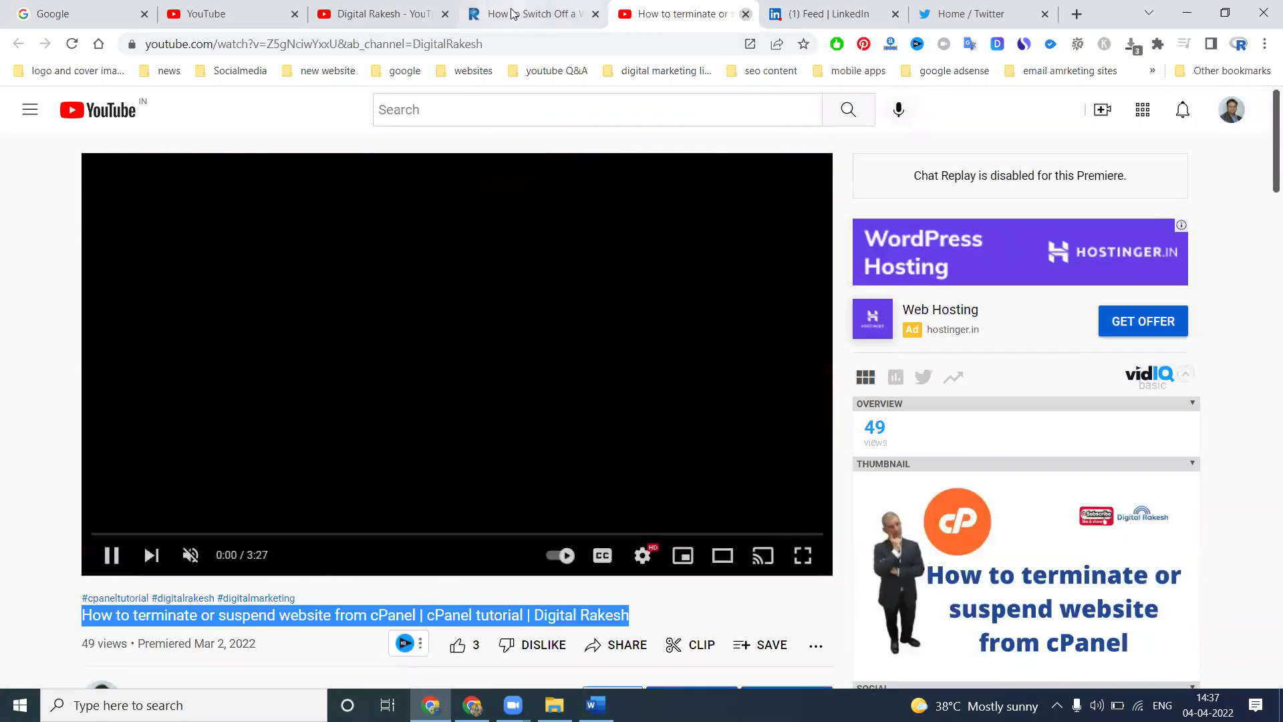
click(745, 14)
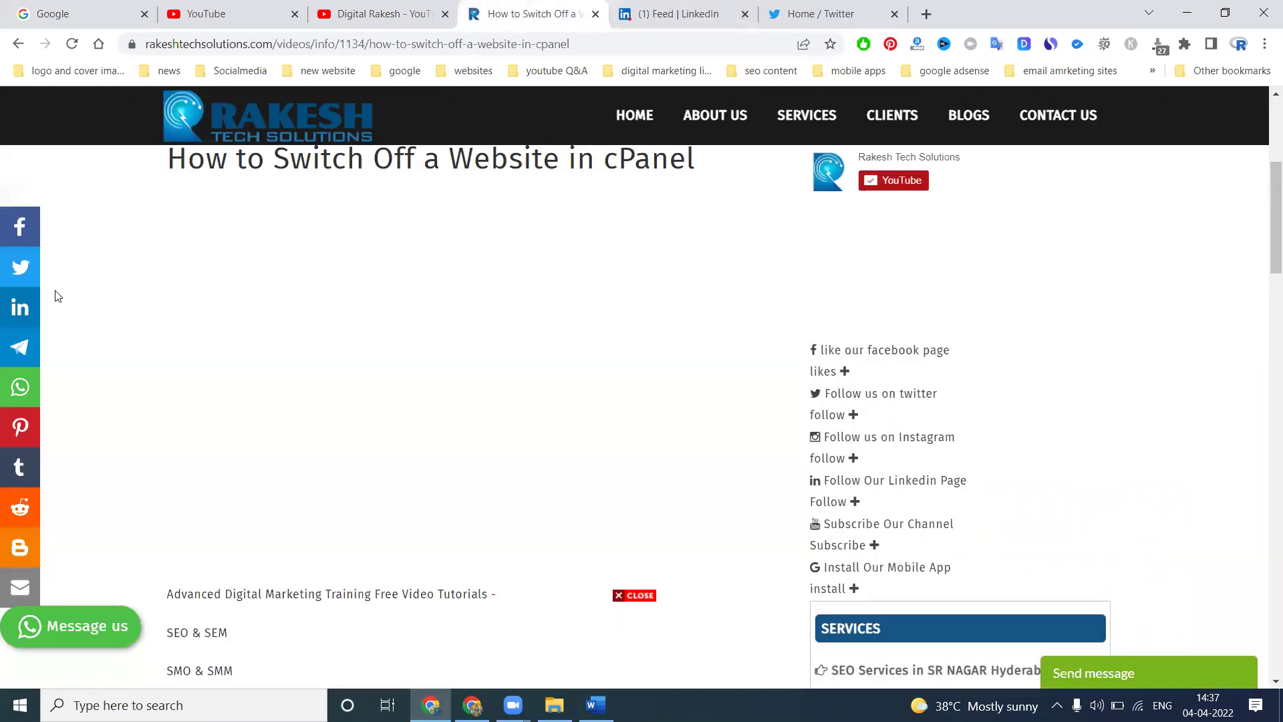
Share the web page in a LinkedIn post, check its audience setting and paste the copied video title as the post text
click(13, 309)
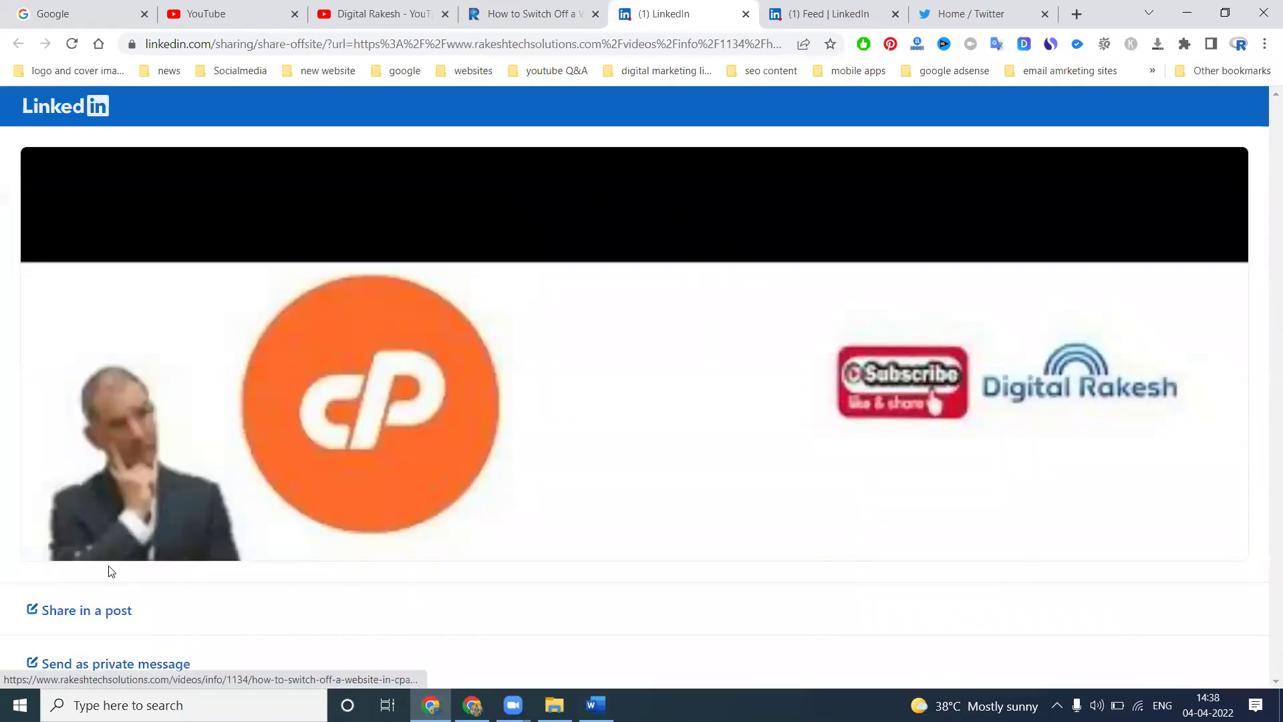
click(86, 610)
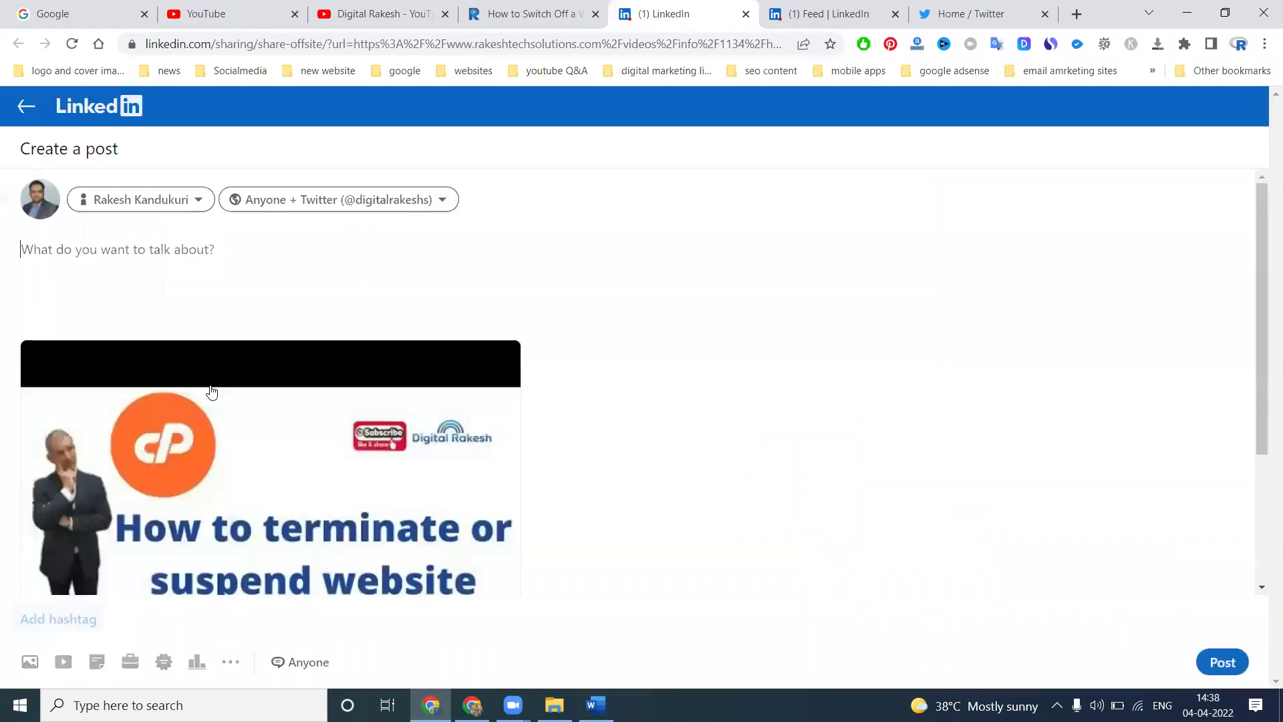
click(257, 200)
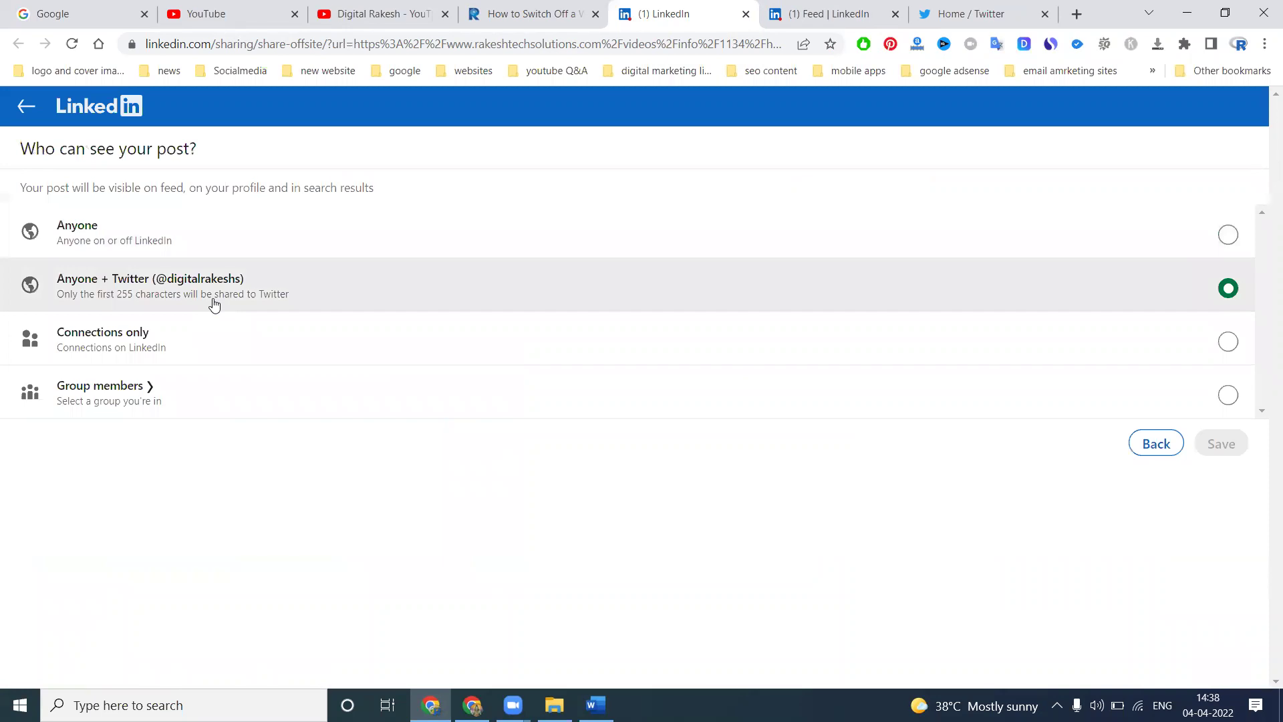
click(1144, 448)
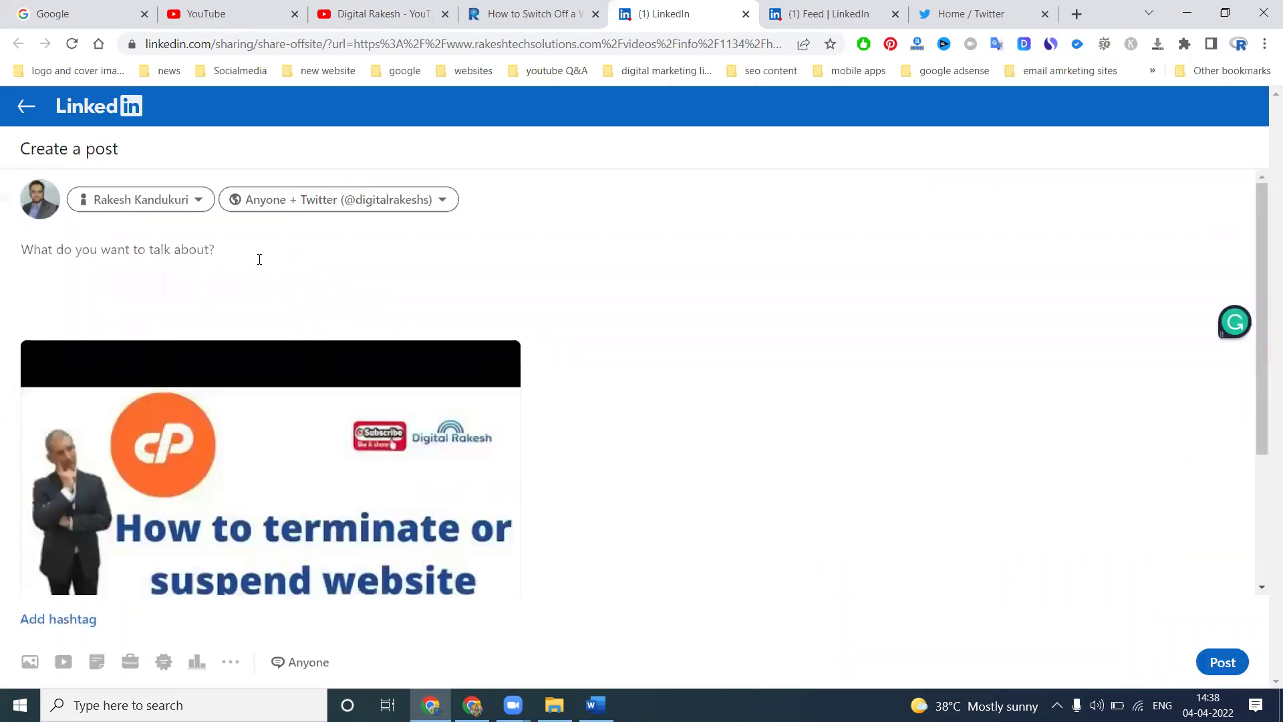
key(ctrl+v)
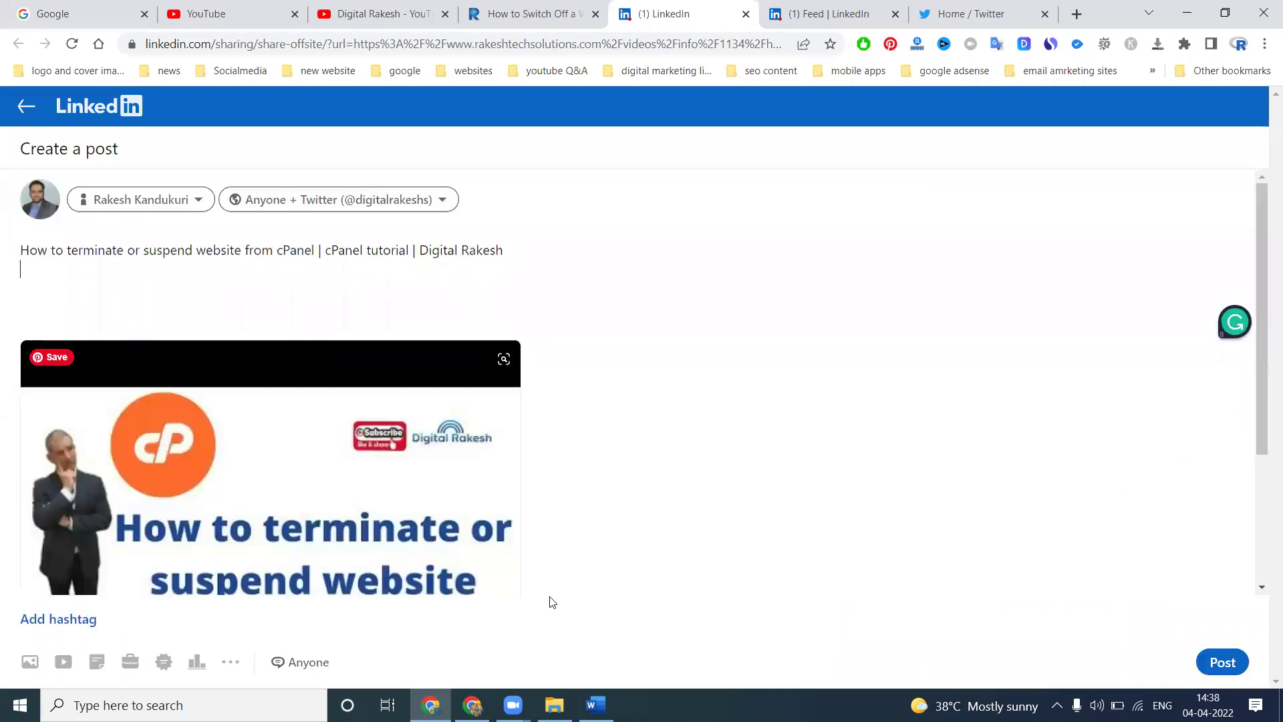
Open the "smo content" Word document and copy the block from "Subscribe our channels and watch more videos" through "#socialmedia #blogger #wordpress"
click(555, 705)
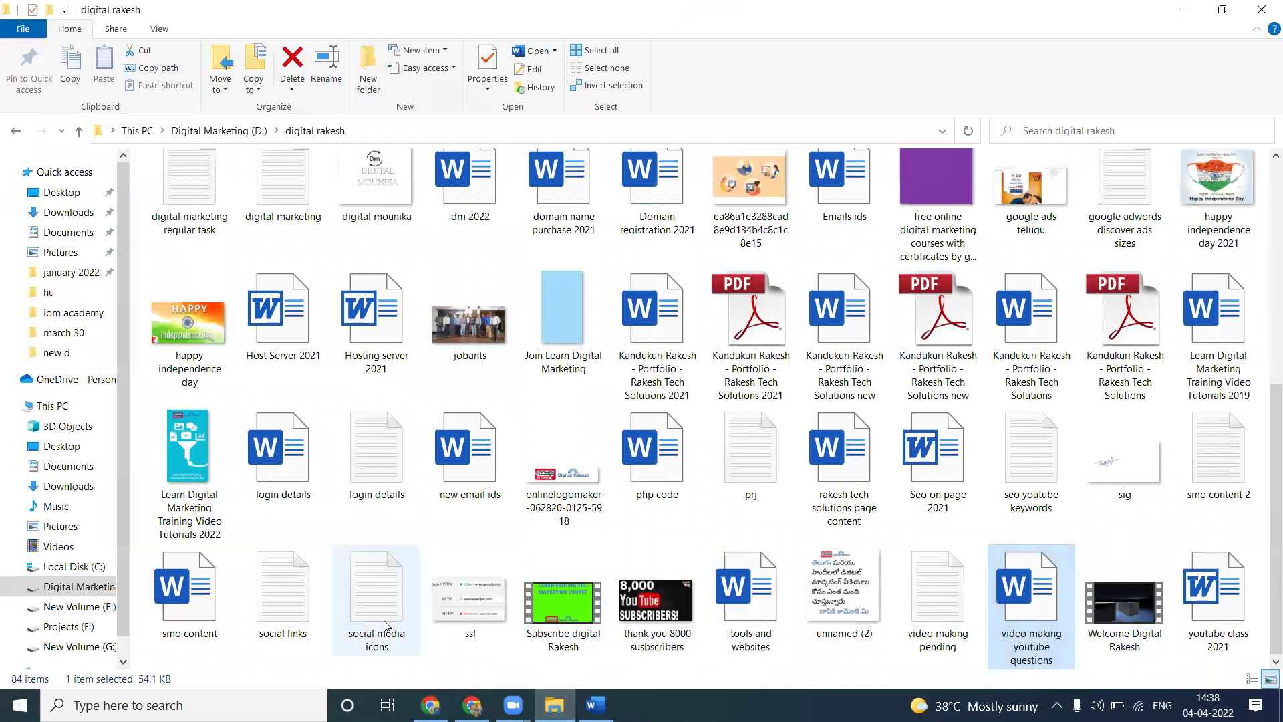
key(Return)
scroll(664, 394, down, 10)
scroll(664, 396, down, 3)
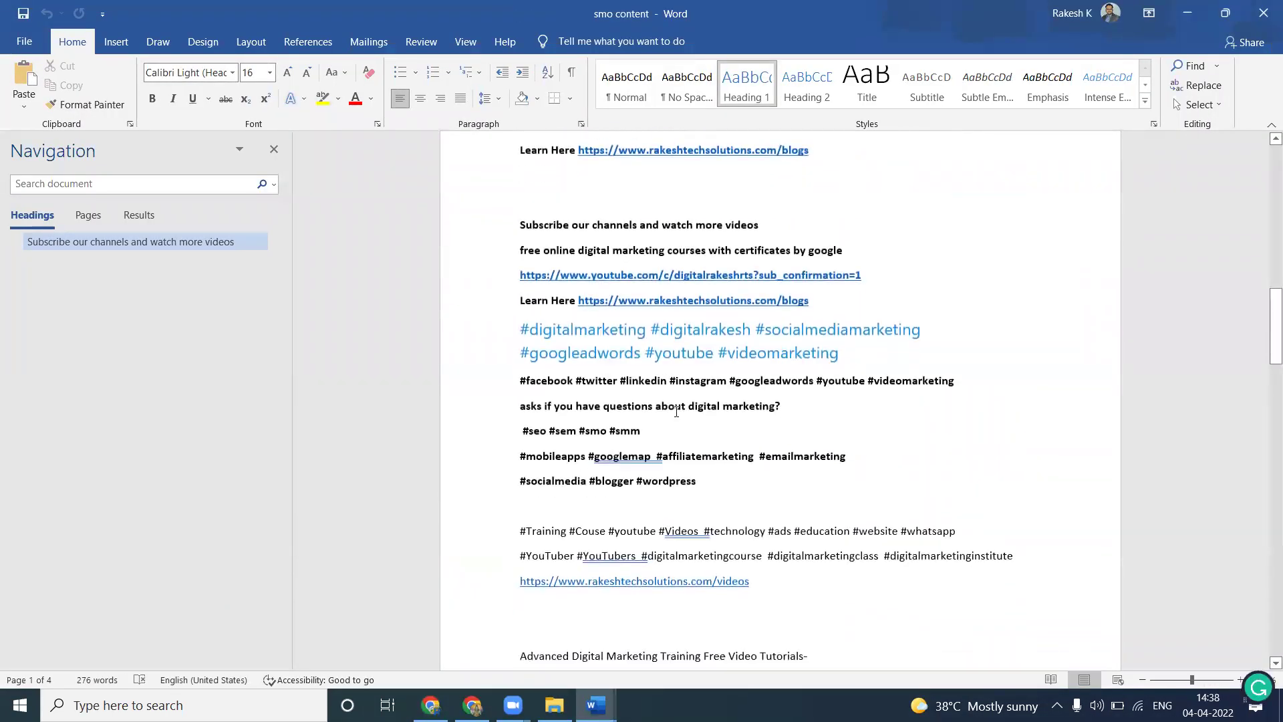
drag(706, 485, 520, 224)
key(ctrl+c)
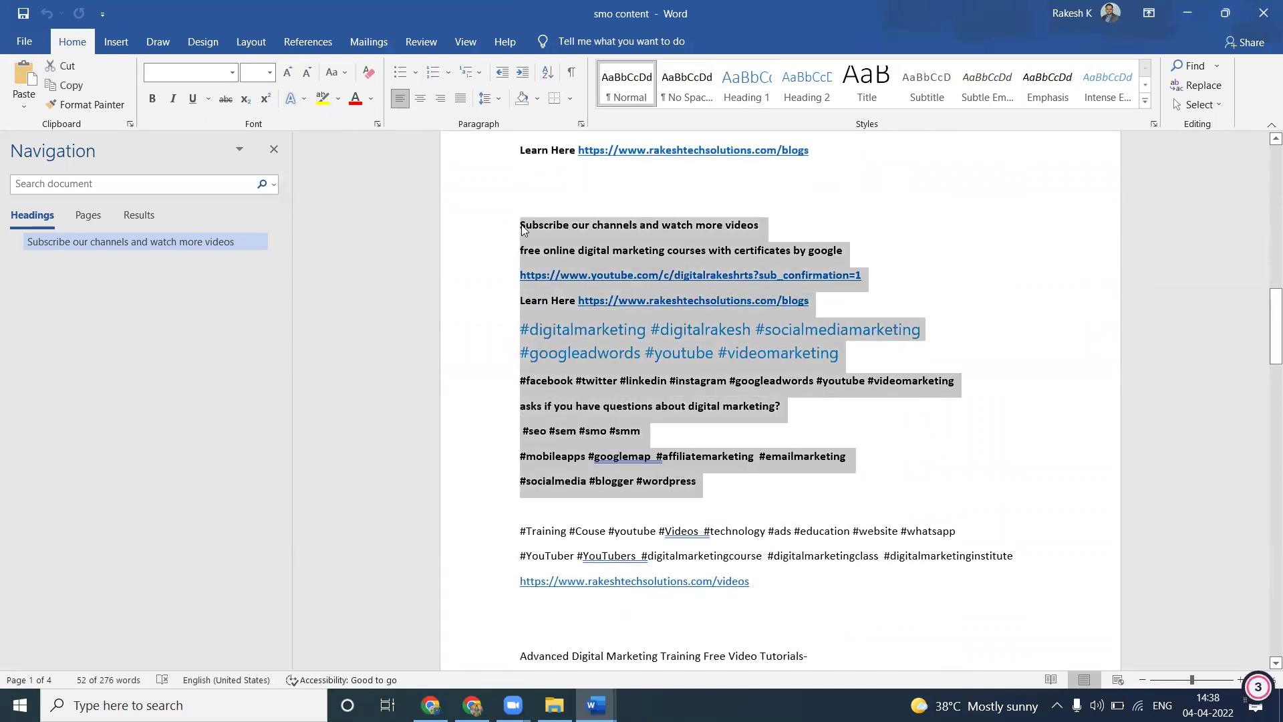
Return to the LinkedIn post in the browser, paste the copied promotional text and hashtags below the title, and publish it
click(1196, 9)
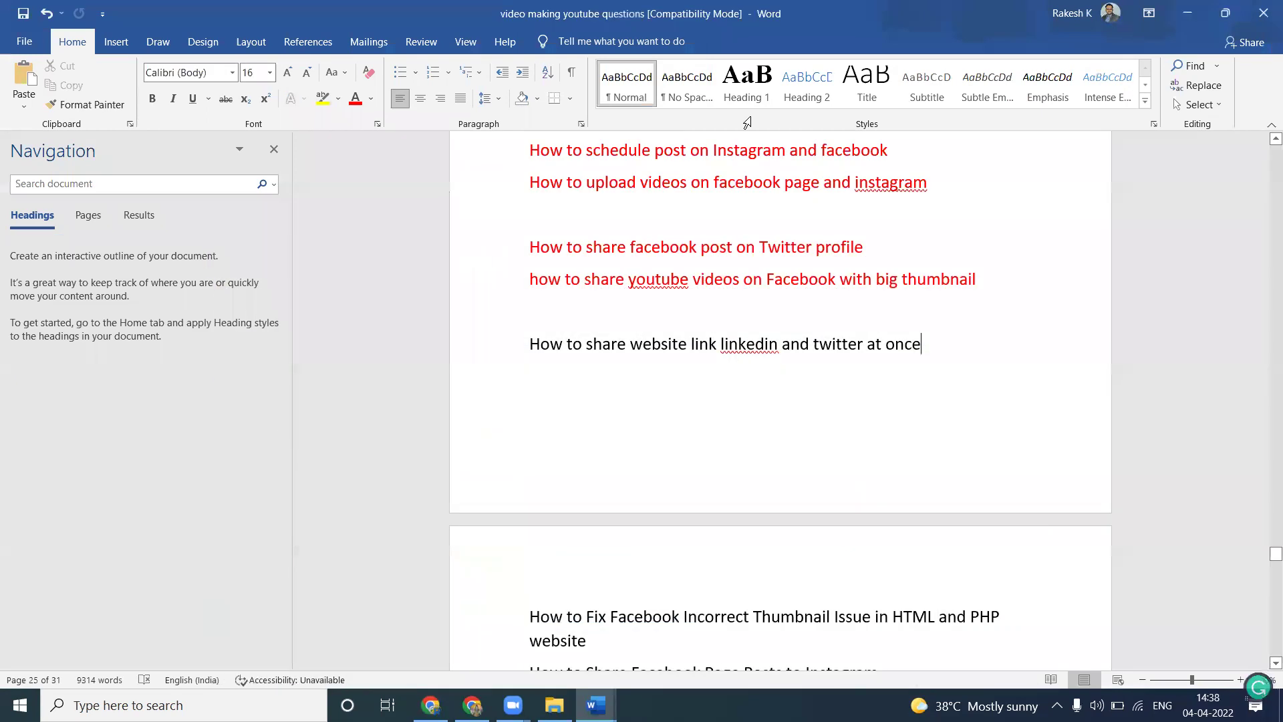
click(1192, 11)
click(1184, 13)
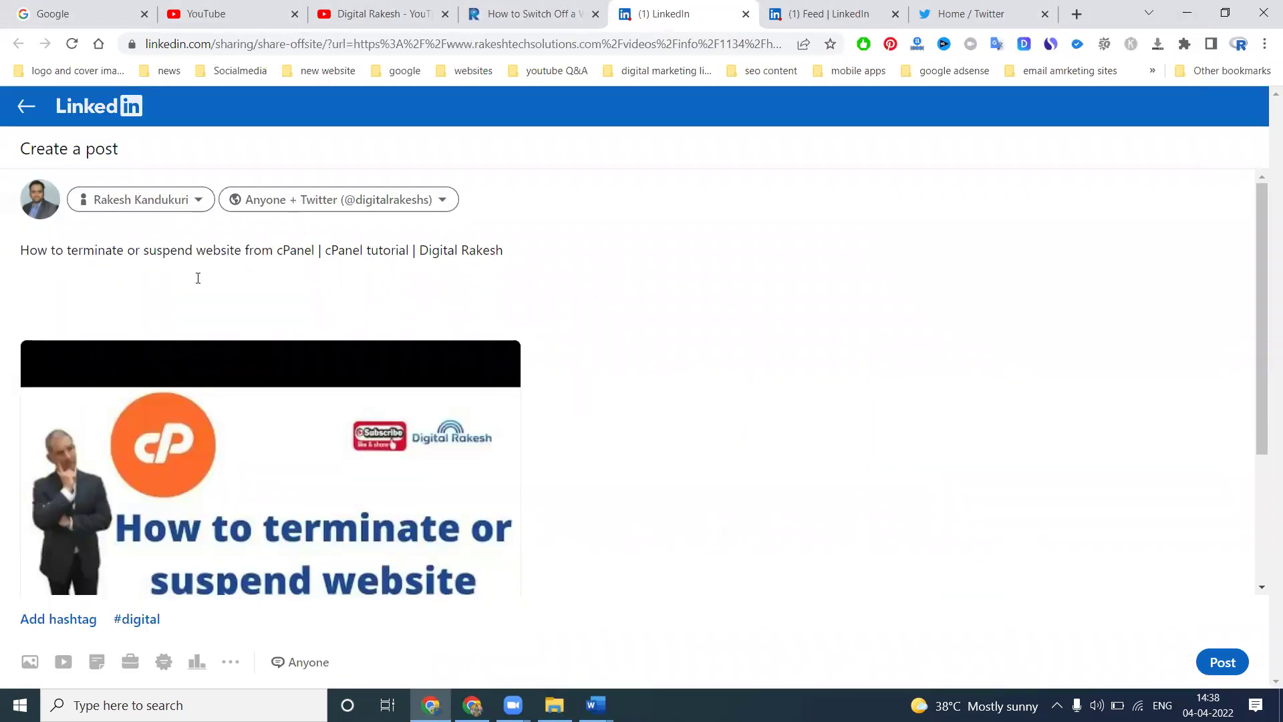
key(ctrl+v)
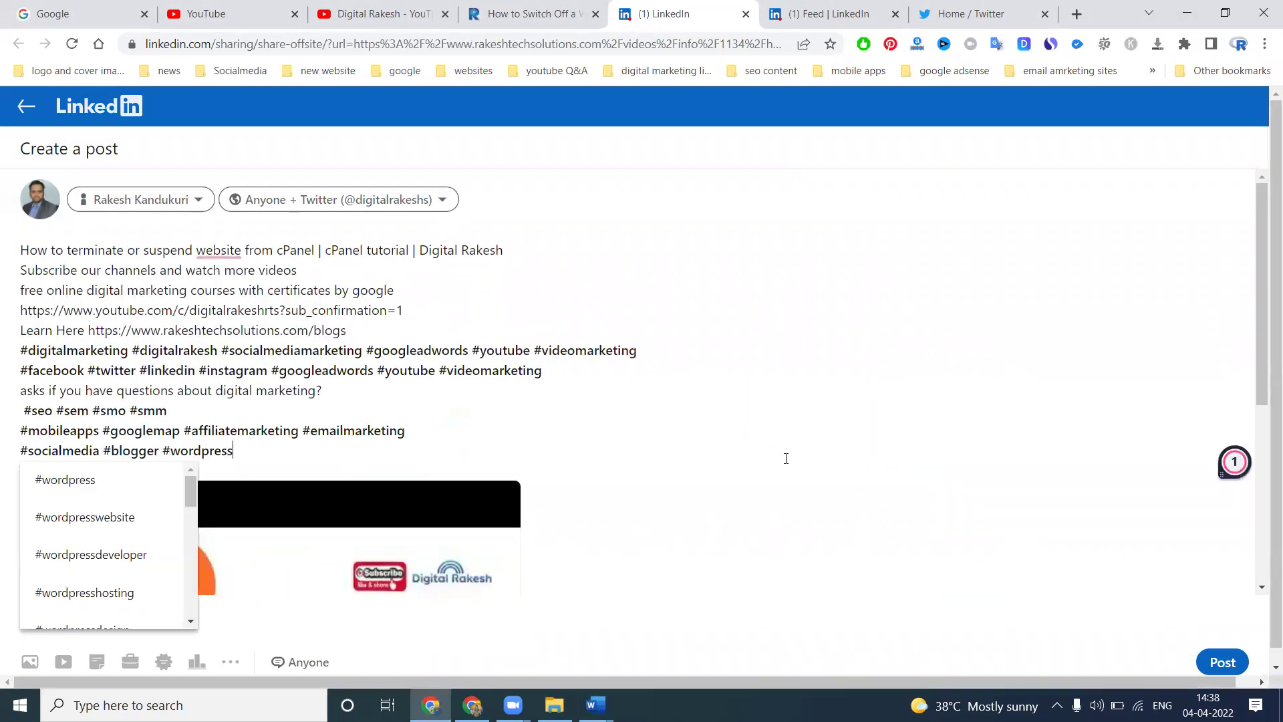
scroll(785, 458, down, 2)
click(1221, 663)
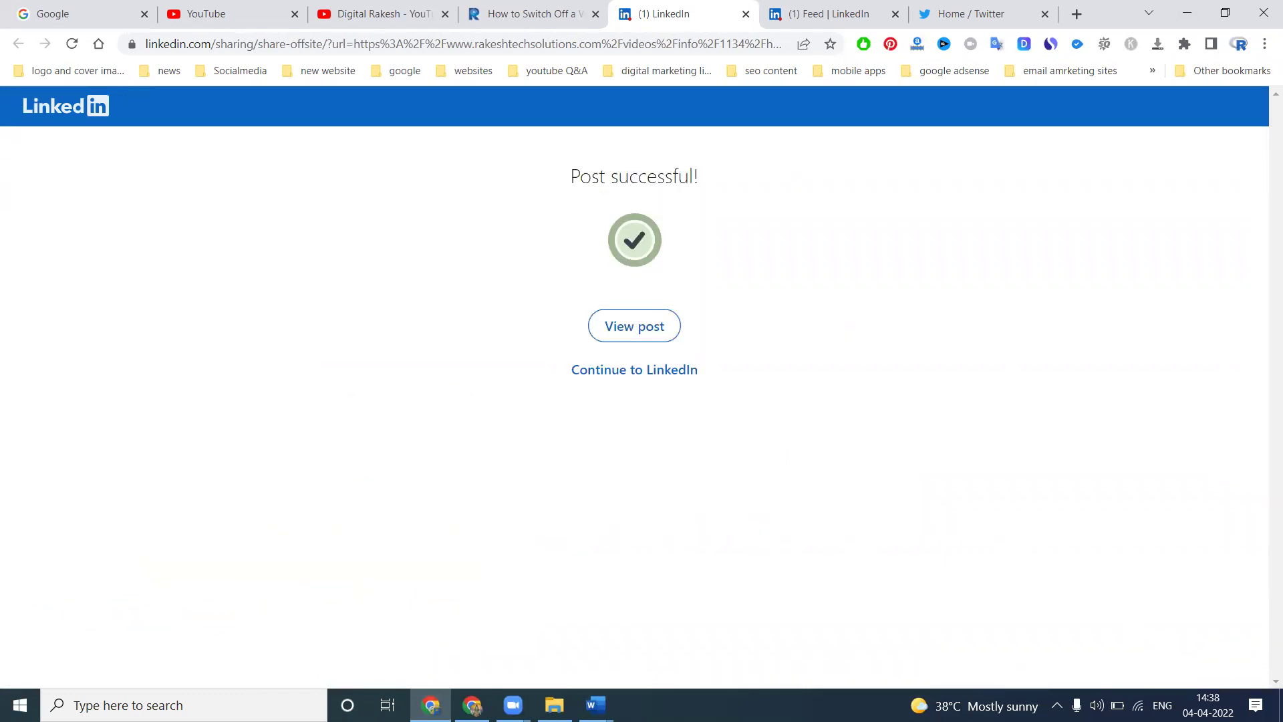
View the published LinkedIn post and close the leftover sharing confirmation tab
click(619, 327)
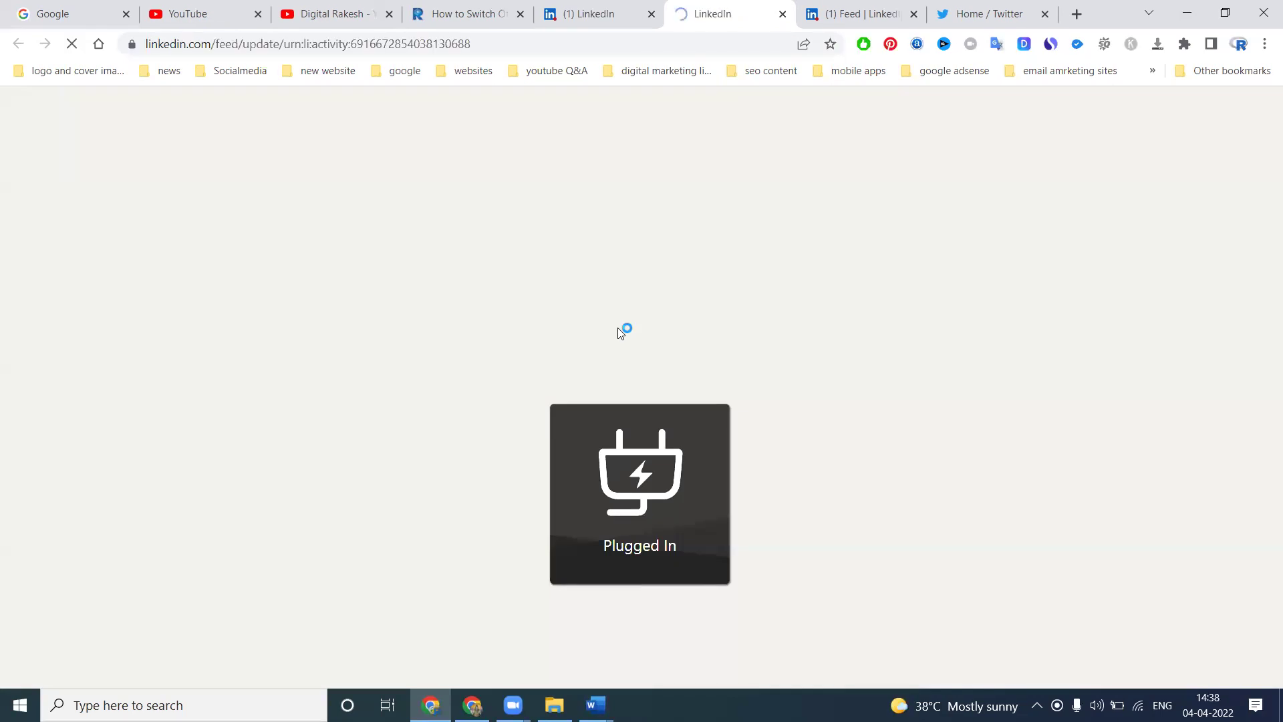
click(652, 16)
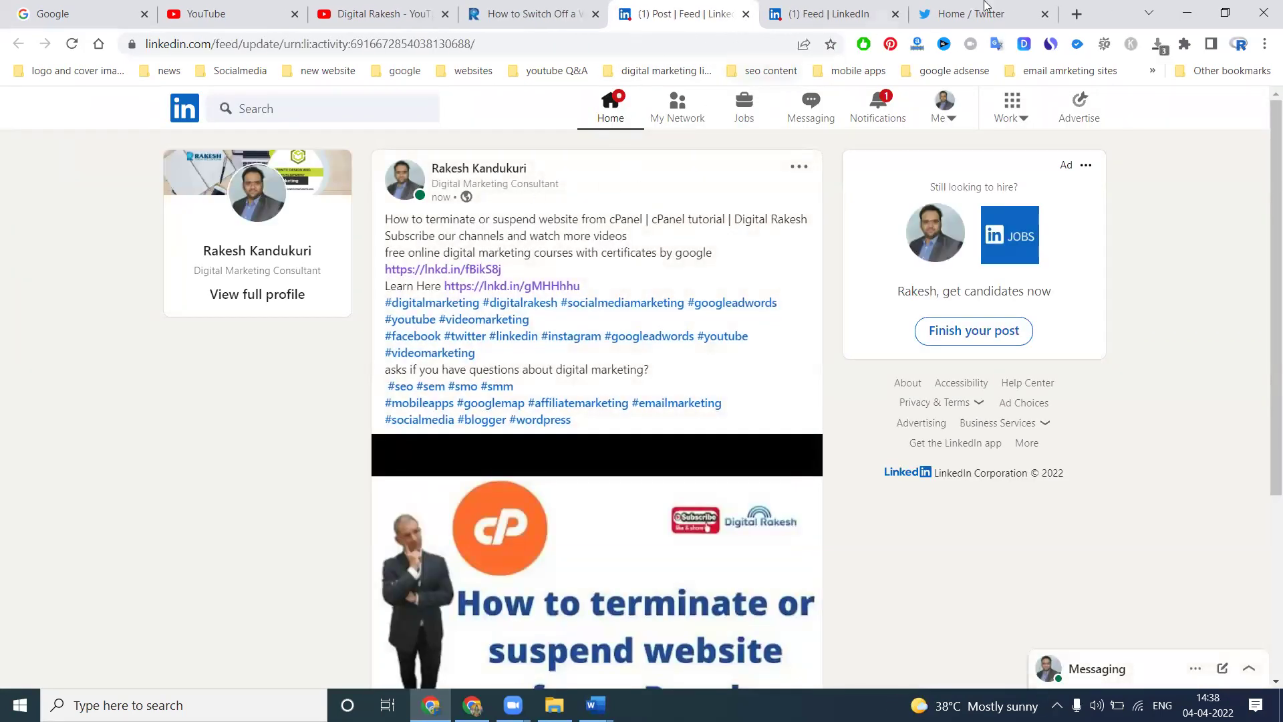
click(985, 7)
click(690, 15)
Open the account's own Twitter profile, reload it and check its tweets for the shared video post
click(950, 11)
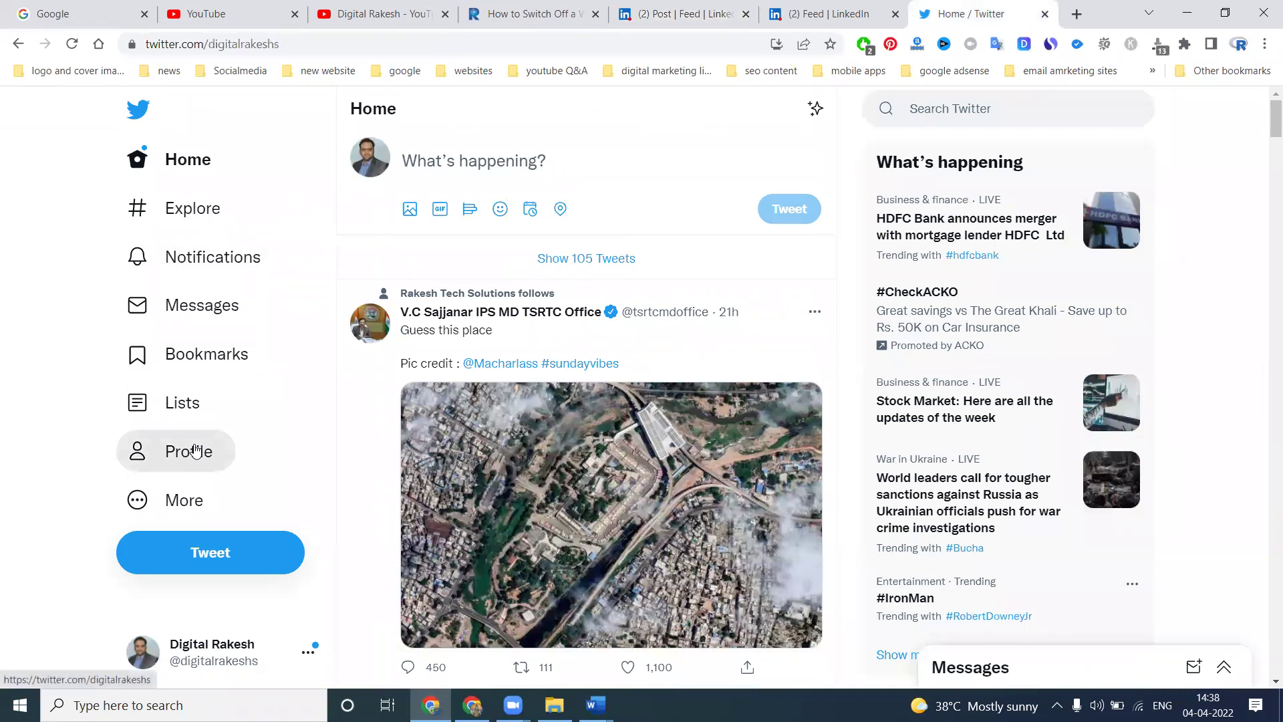
click(194, 451)
scroll(694, 357, down, 10)
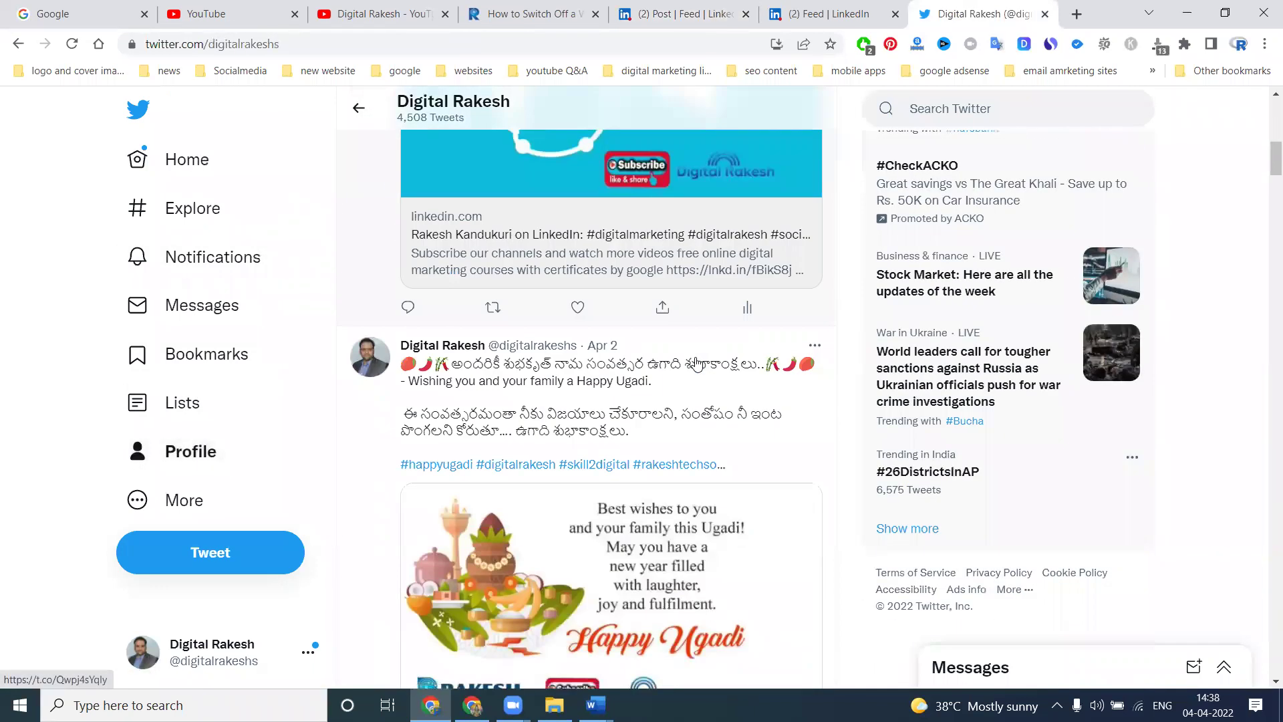
click(71, 44)
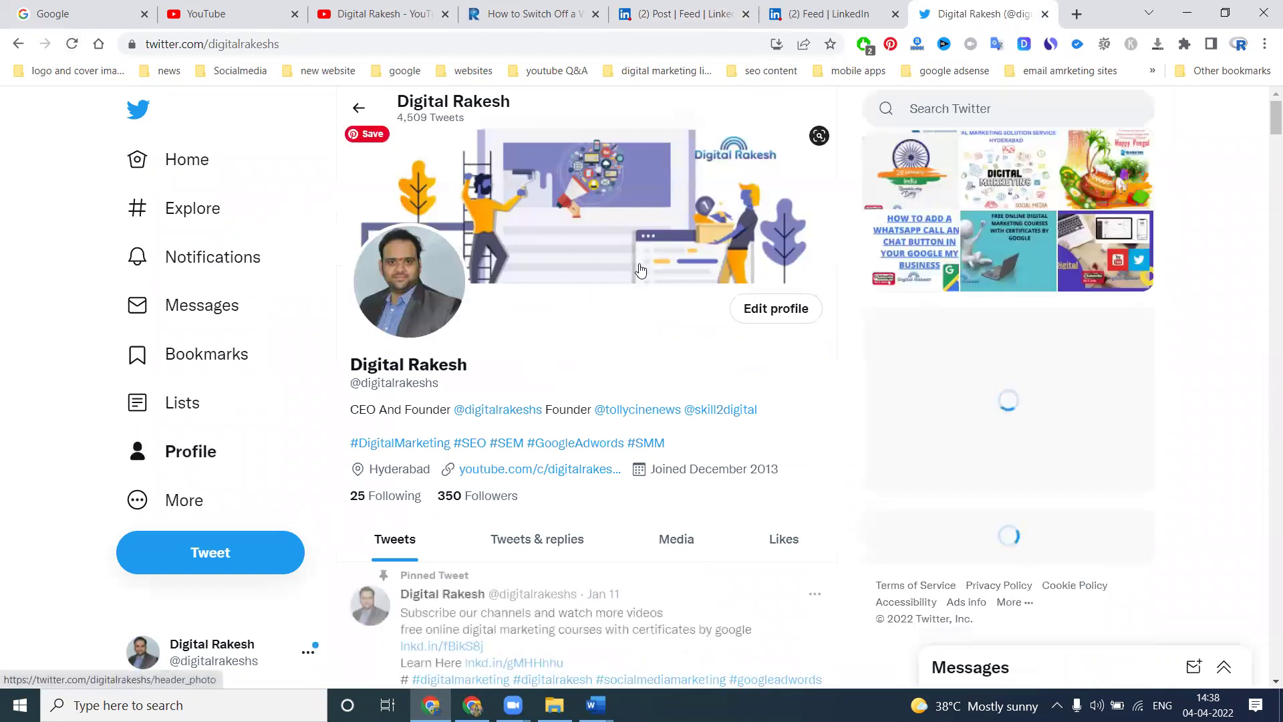
scroll(640, 269, down, 12)
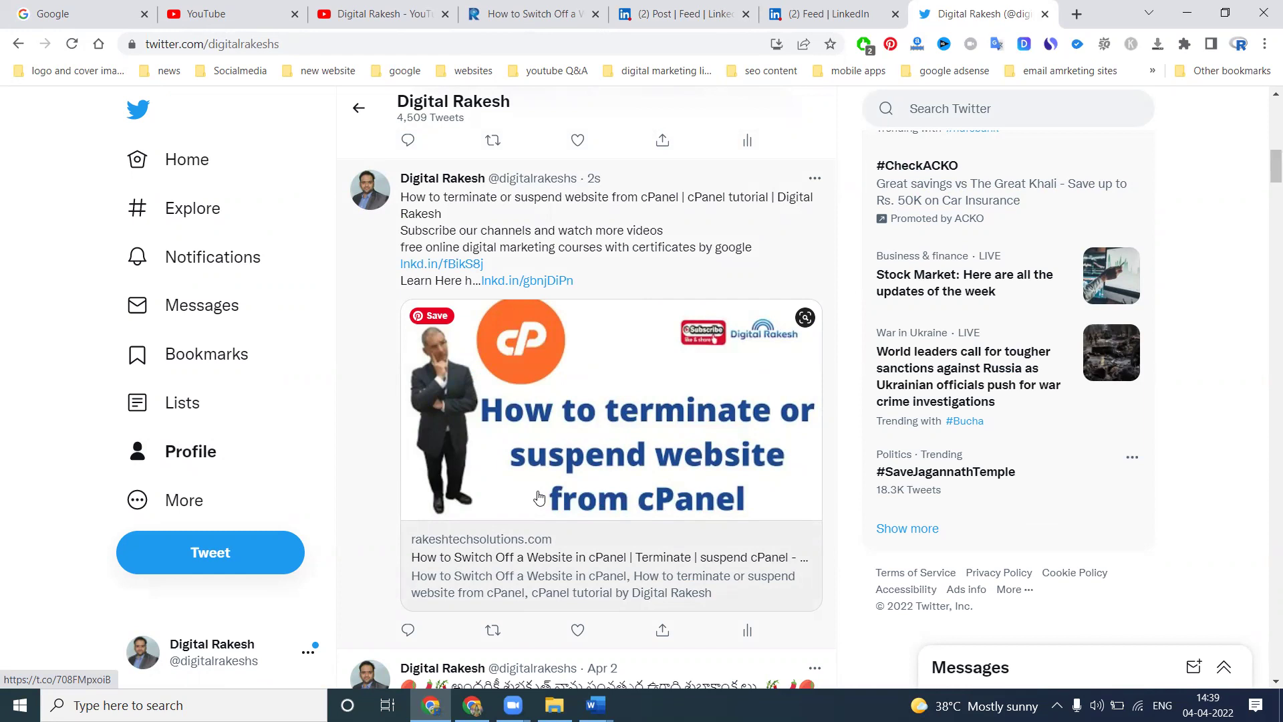
Return the website tab to its video list, and open the Digital Rakesh company page from LinkedIn in a new tab
click(528, 14)
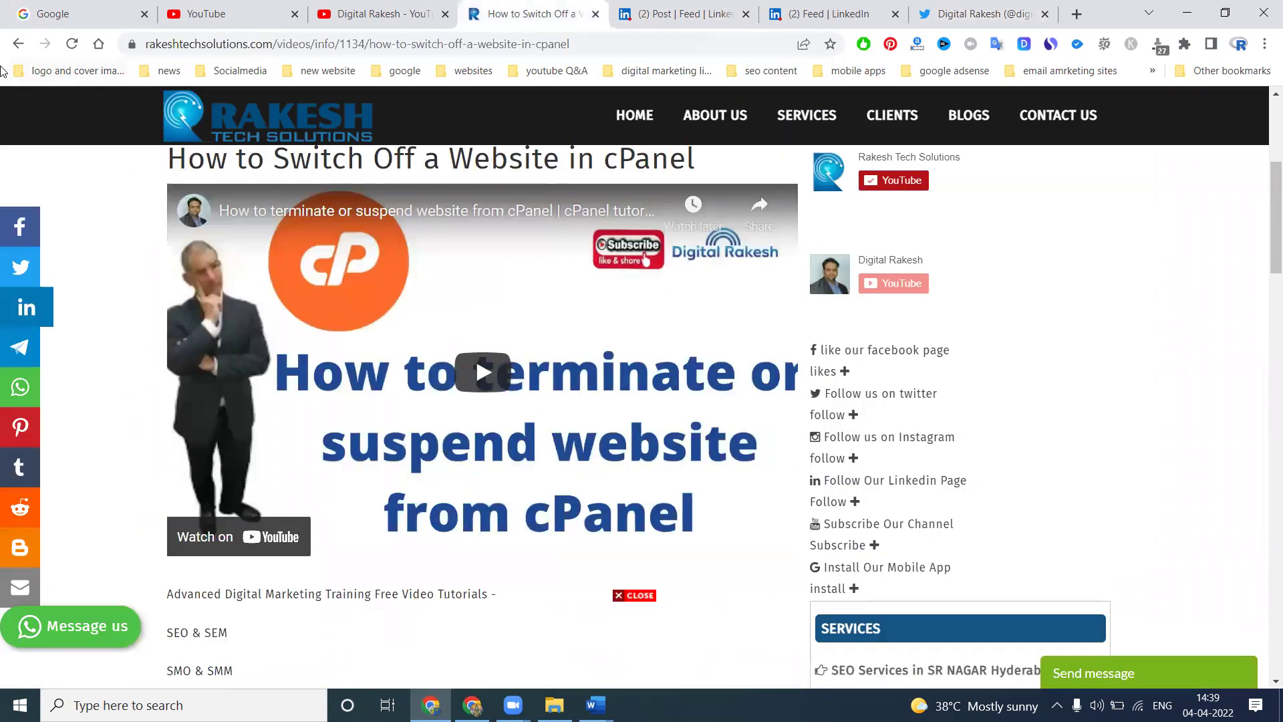
click(19, 45)
click(735, 14)
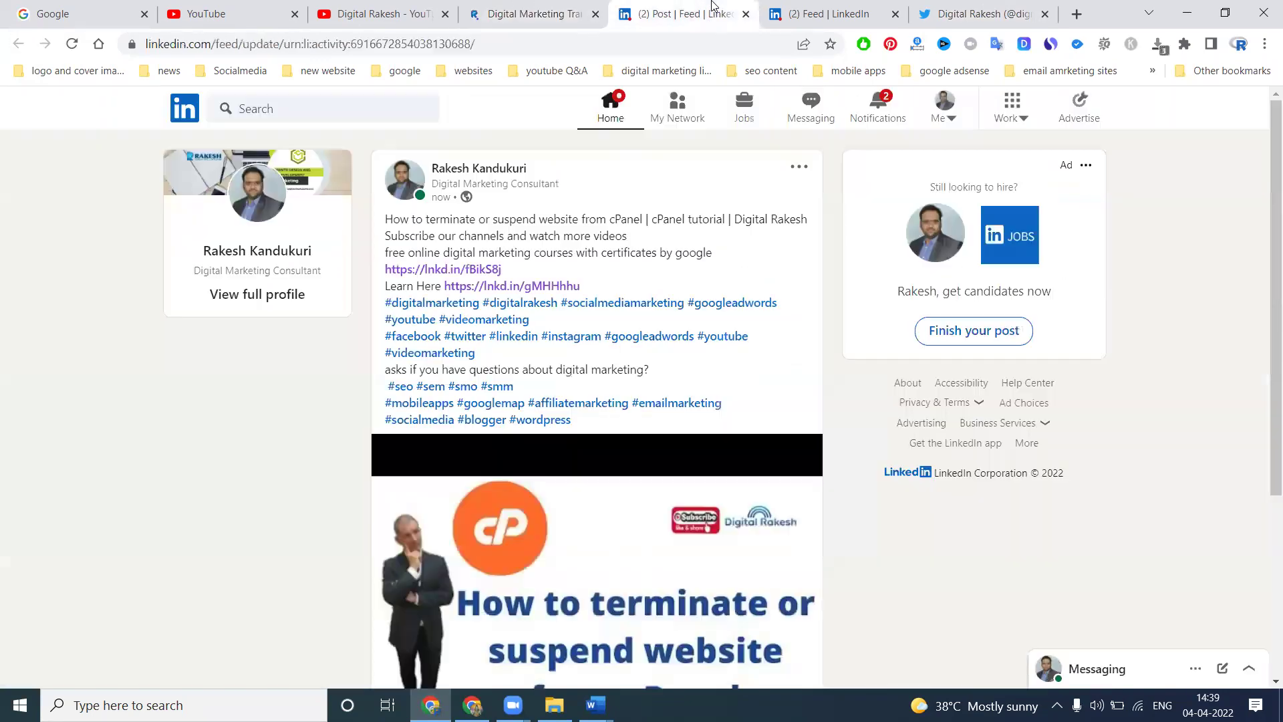
click(875, 8)
click(844, 139)
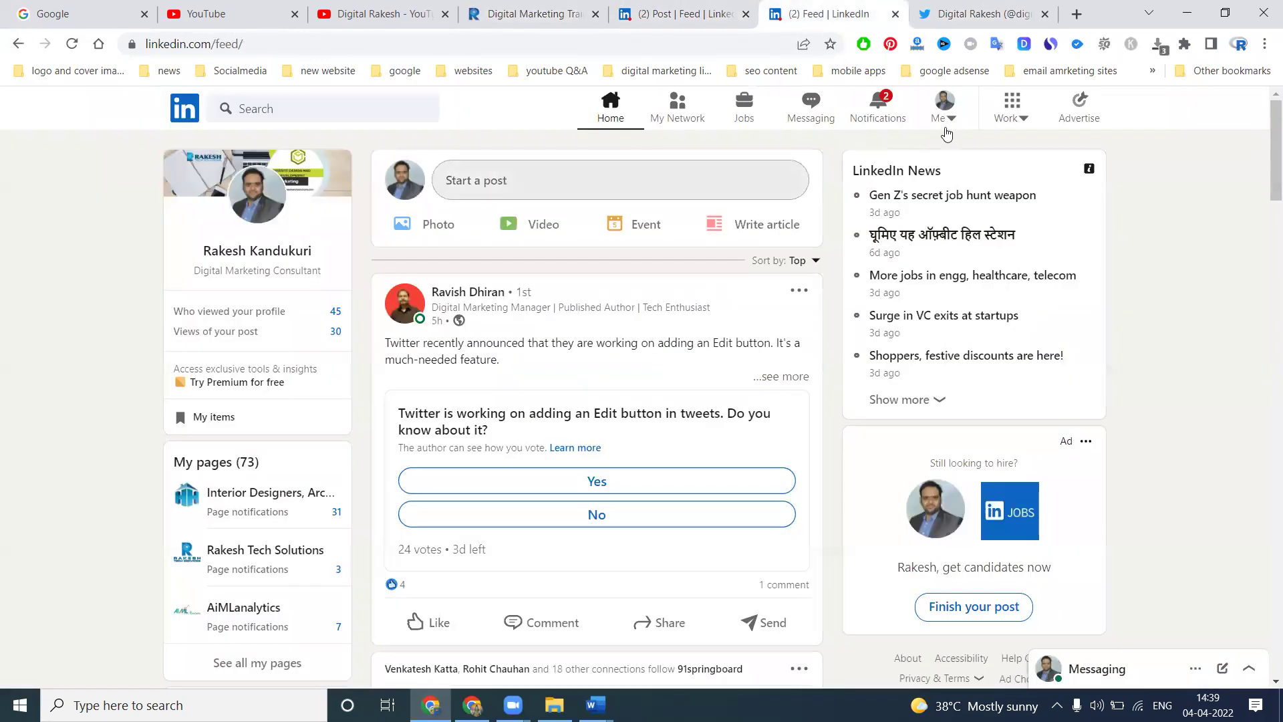
click(945, 114)
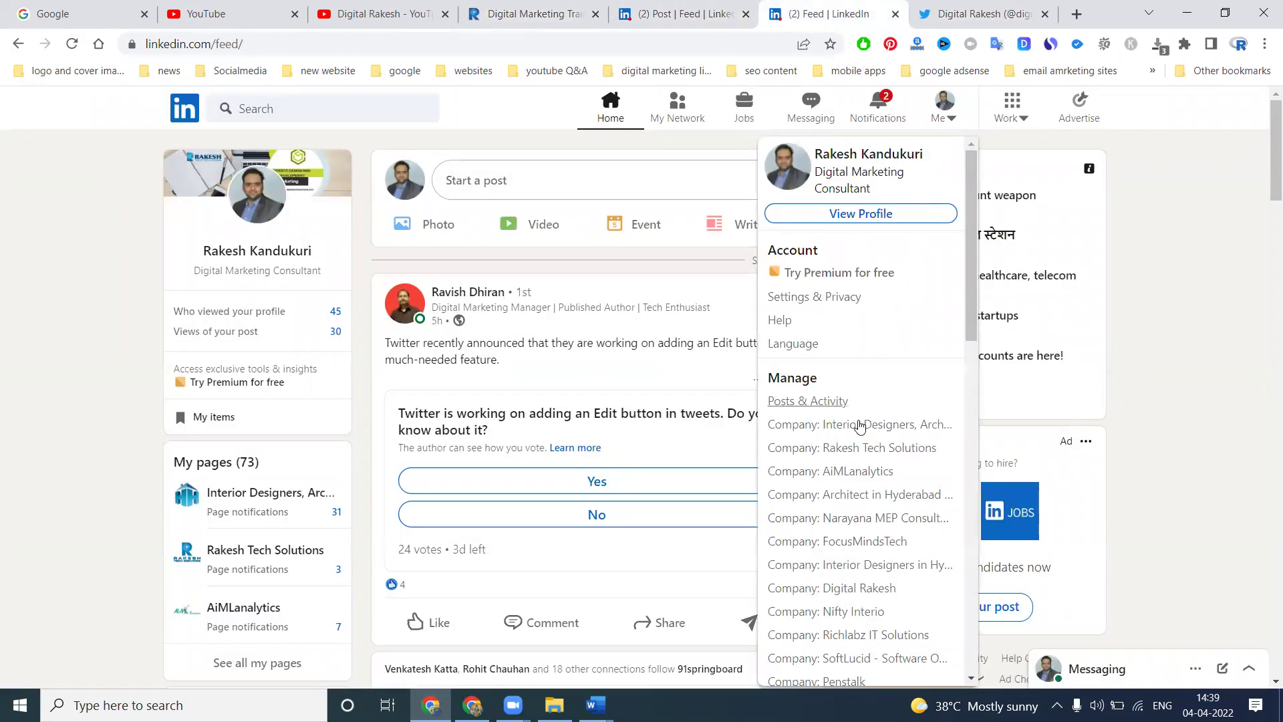
right_click(841, 585)
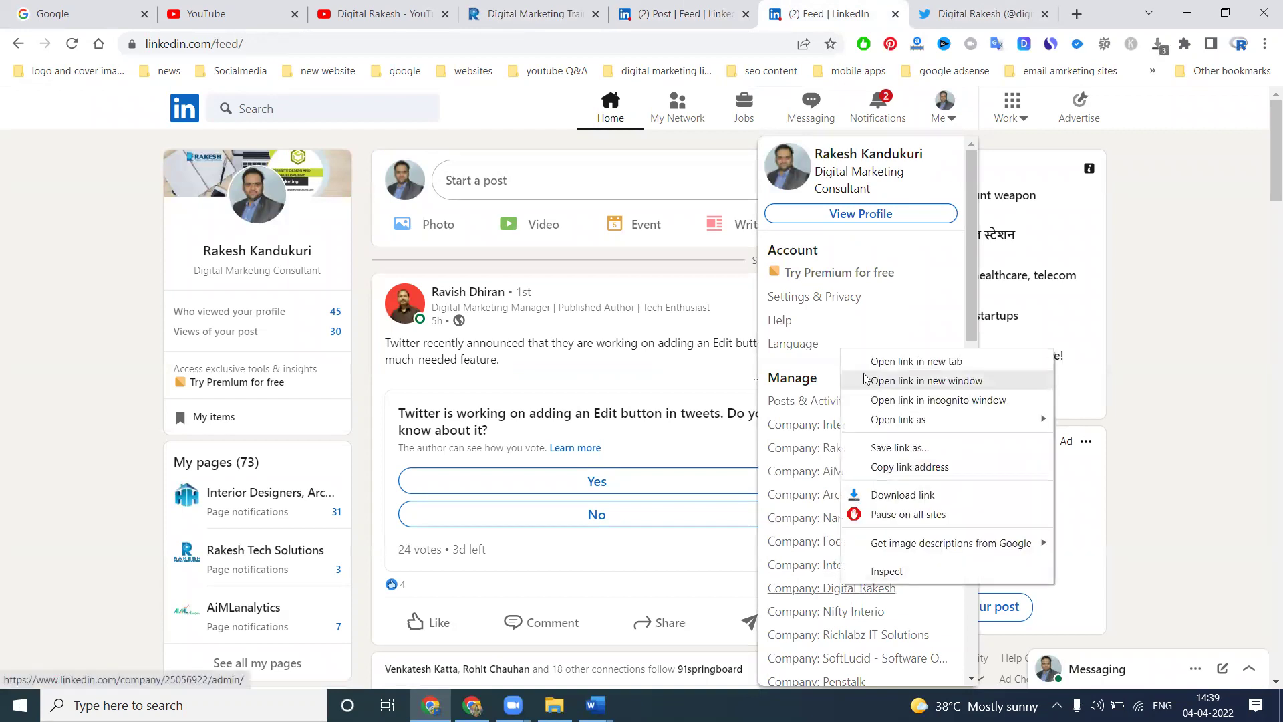
click(889, 361)
click(821, 16)
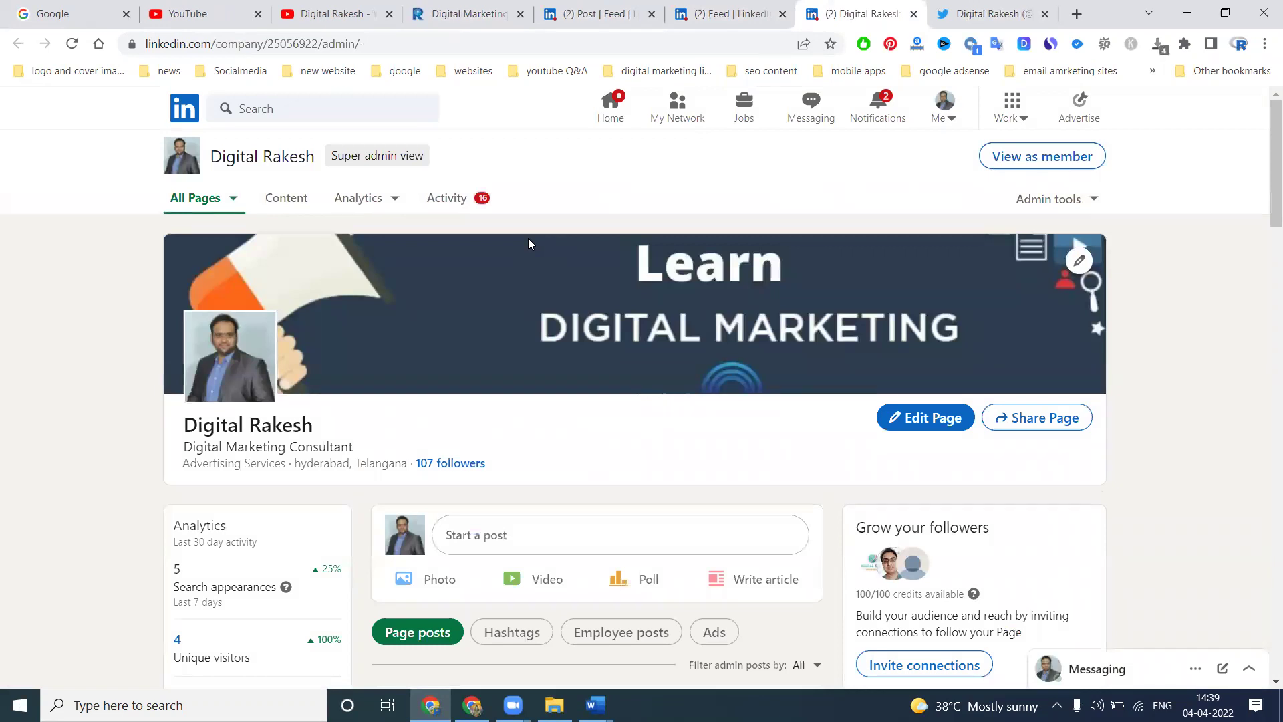
scroll(365, 291, down, 3)
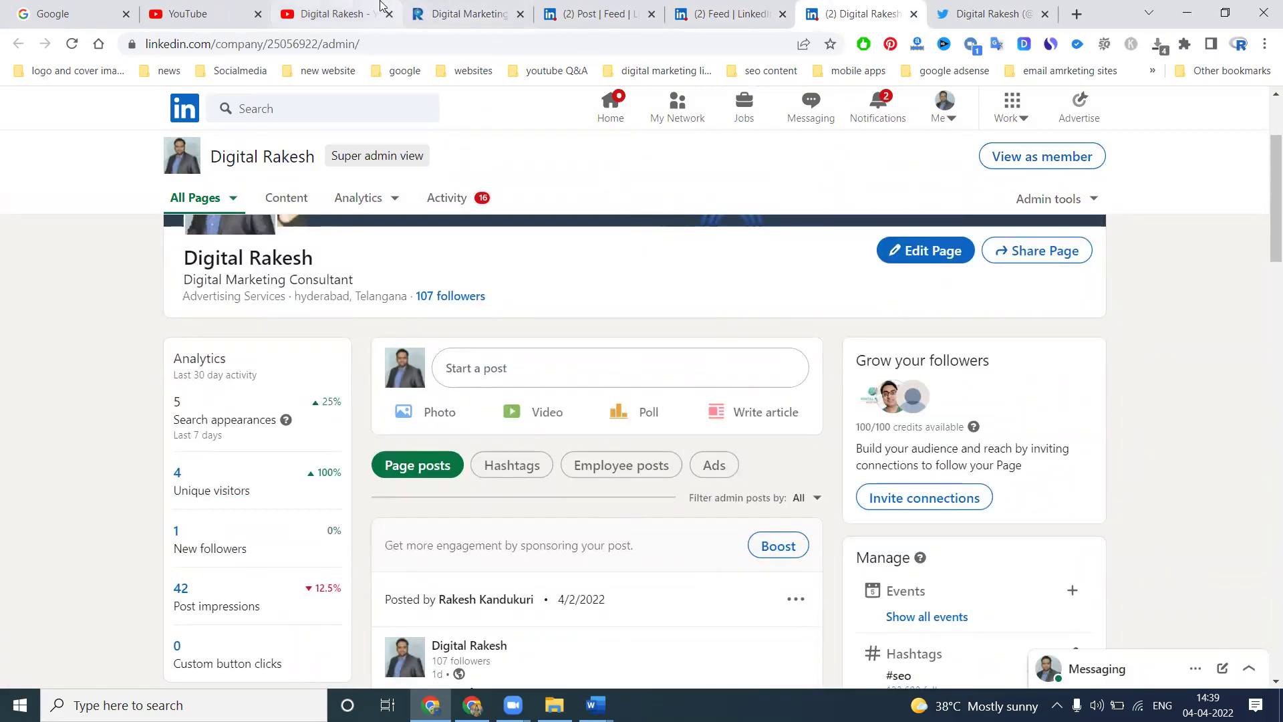
Open the website's "How do I backup website files using CPanel Manually" video page in a new tab and copy its heading
click(468, 14)
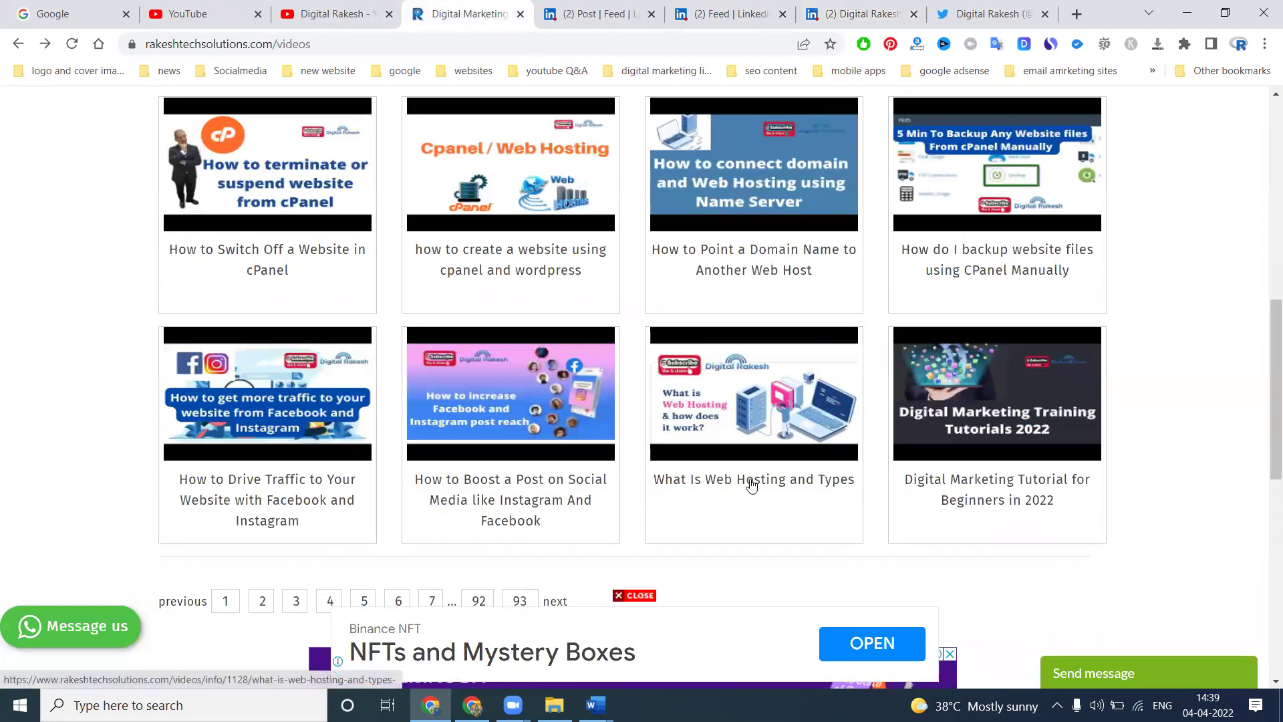
middle_click(938, 253)
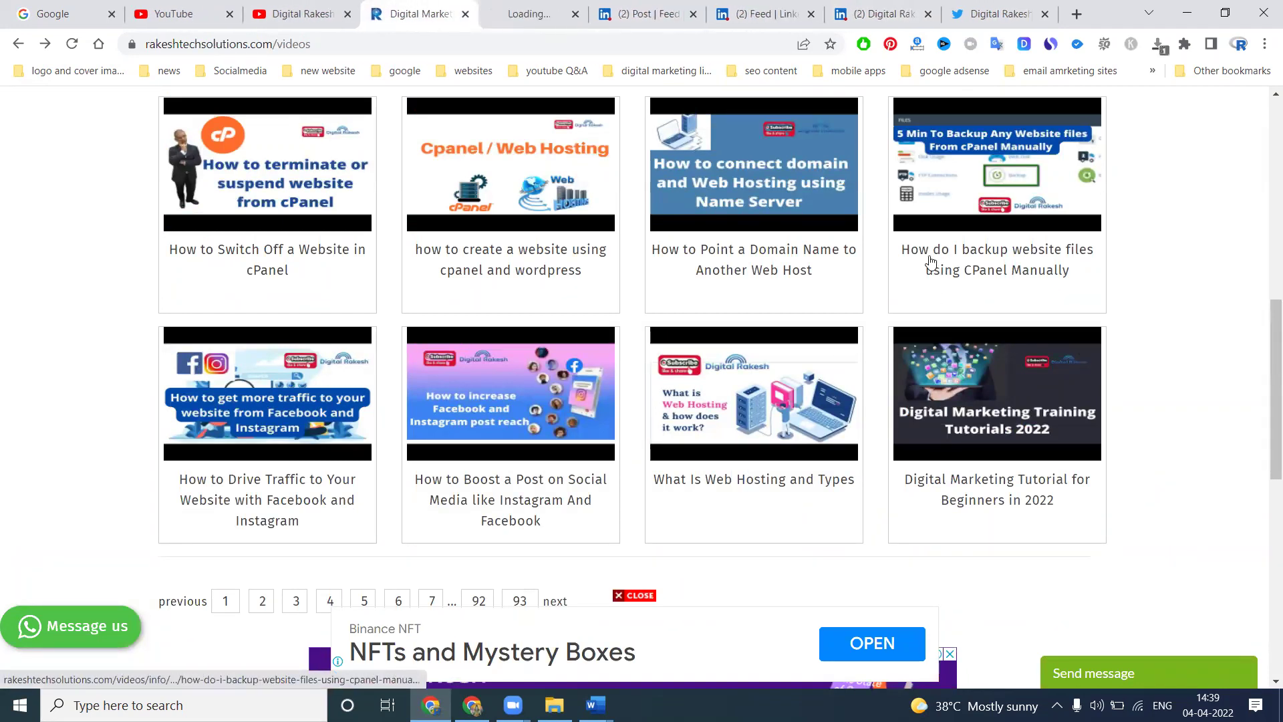
click(548, 20)
scroll(414, 250, down, 3)
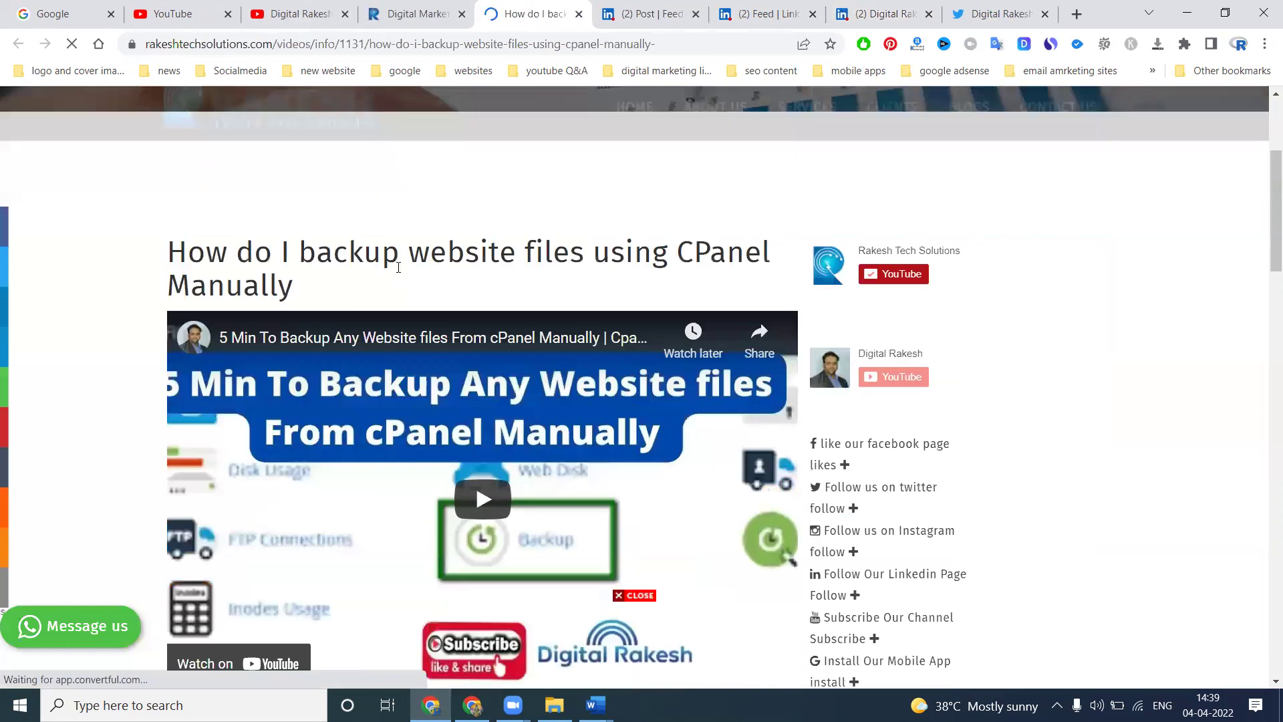
double_click(367, 249)
triple_click(367, 249)
key(ctrl+c)
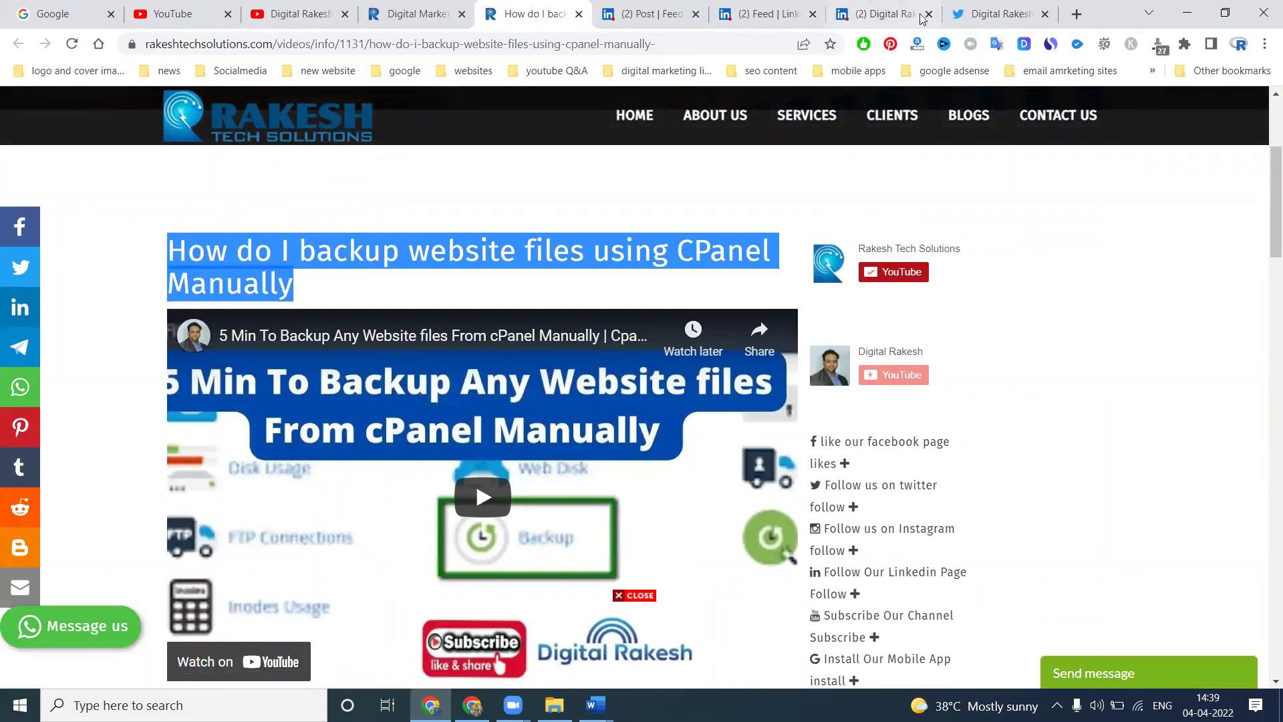
Start a post on the Digital Rakesh LinkedIn company page and paste the copied heading as its text
click(888, 6)
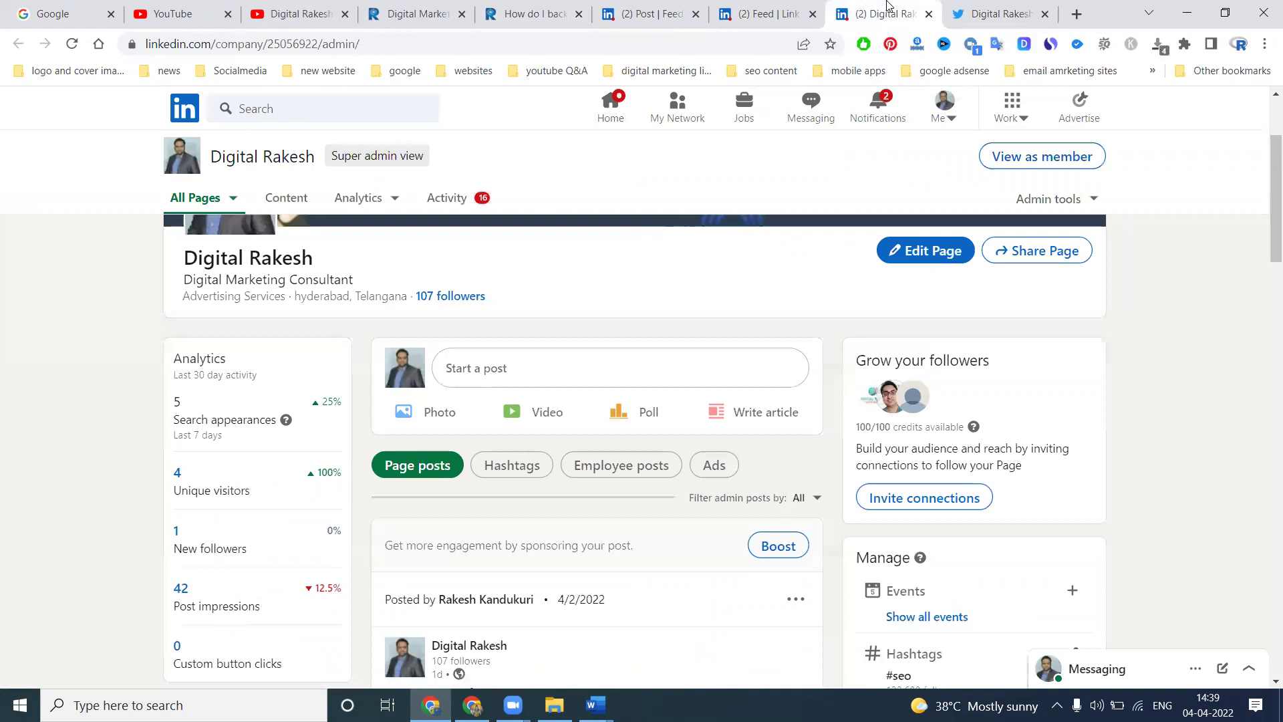
click(512, 357)
key(ctrl+v)
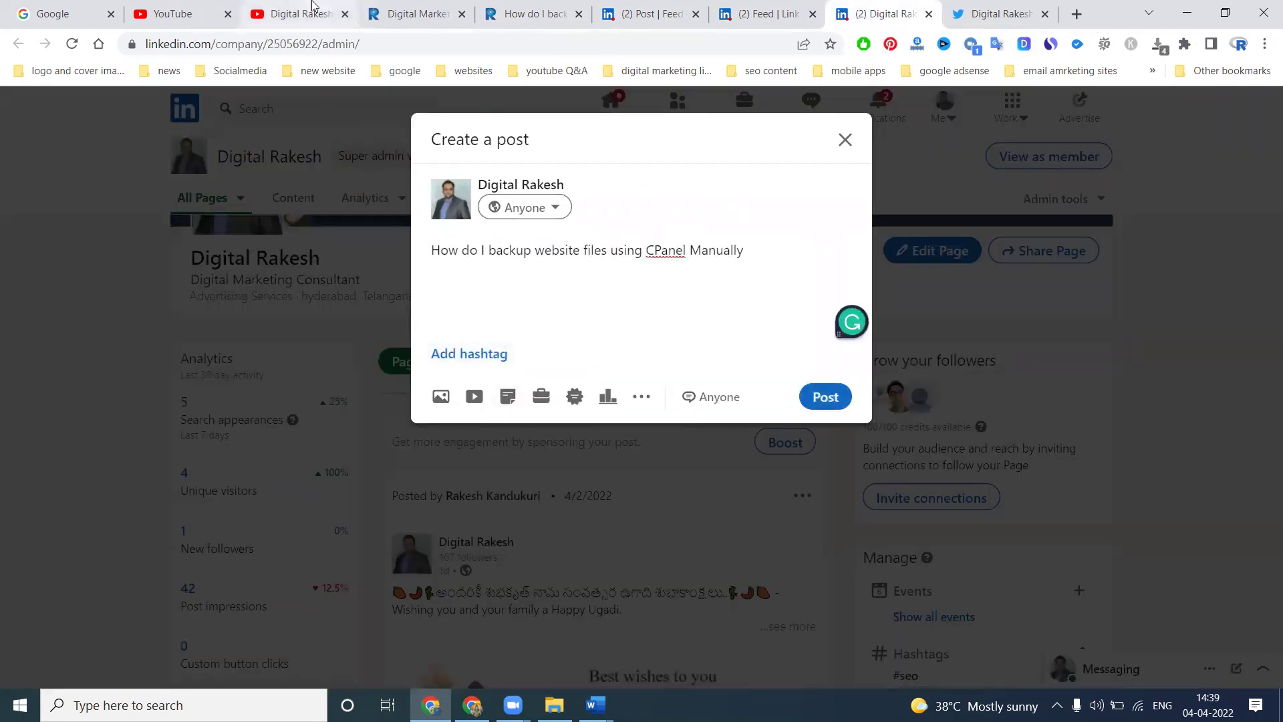
Copy the web address of the cPanel backup video page and paste it below the heading in the LinkedIn company post
click(427, 14)
click(500, 11)
click(405, 44)
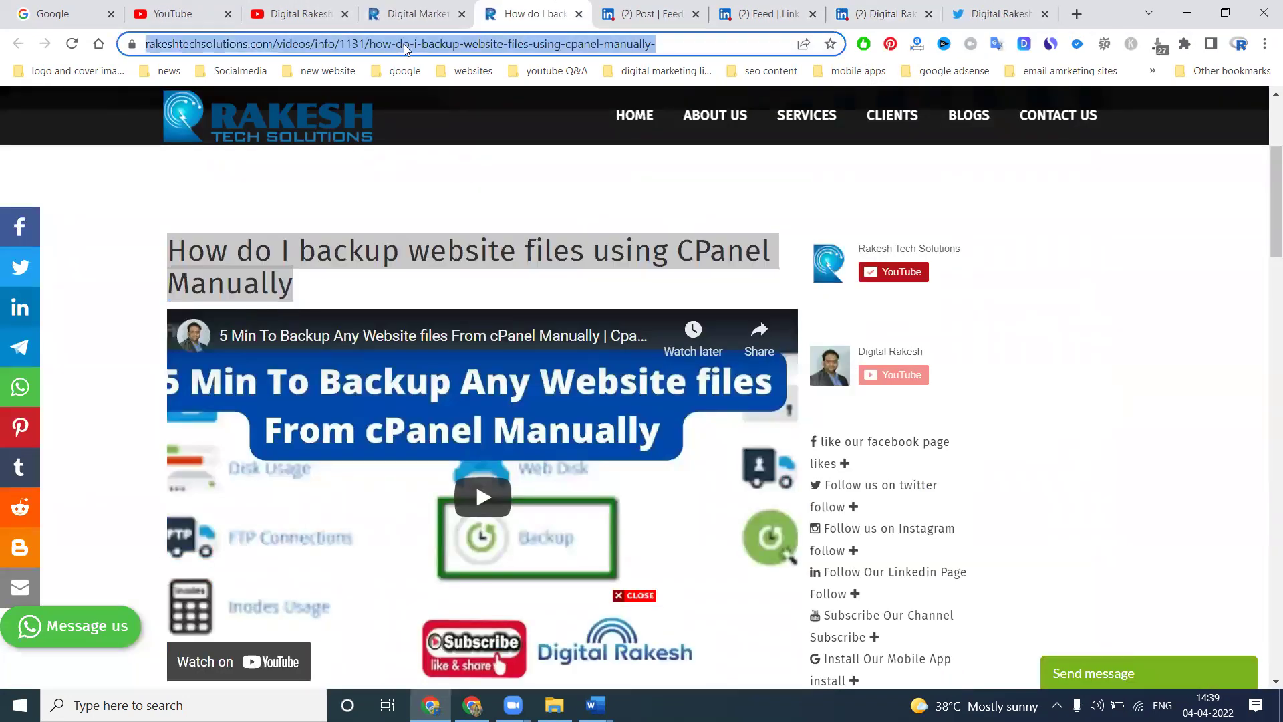
key(ctrl+c)
click(1001, 13)
click(889, 14)
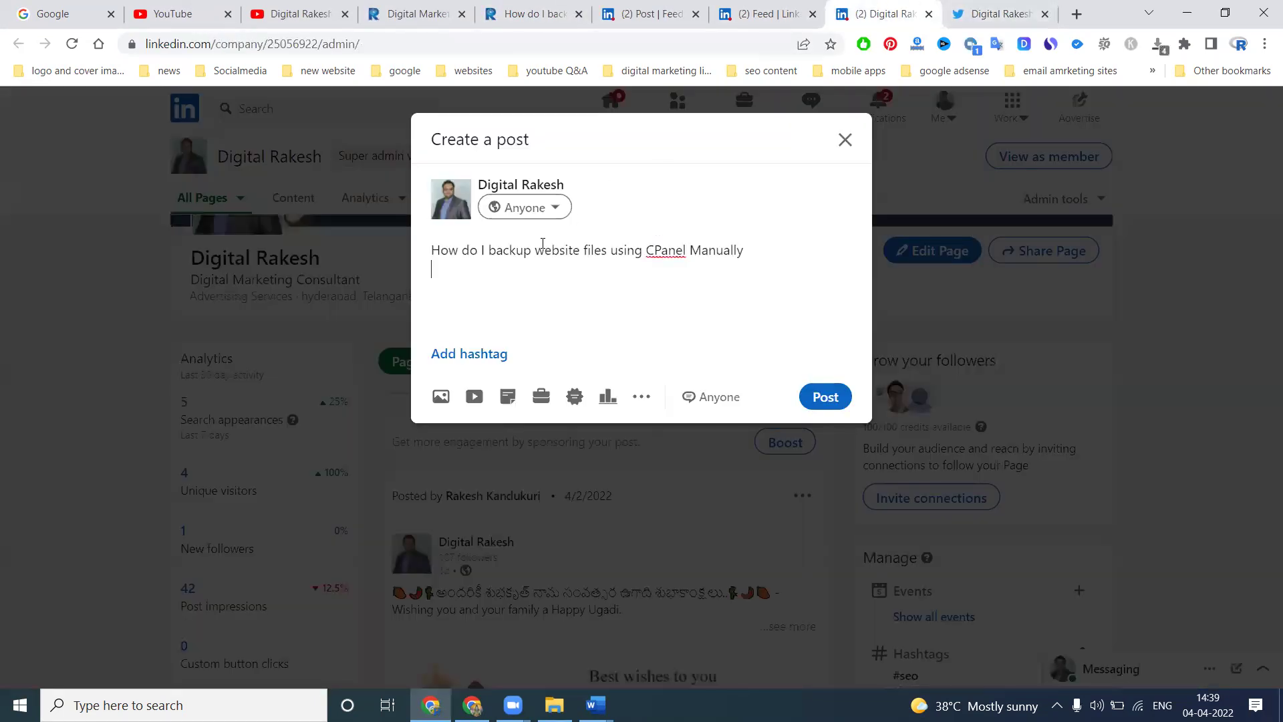
key(ctrl+v)
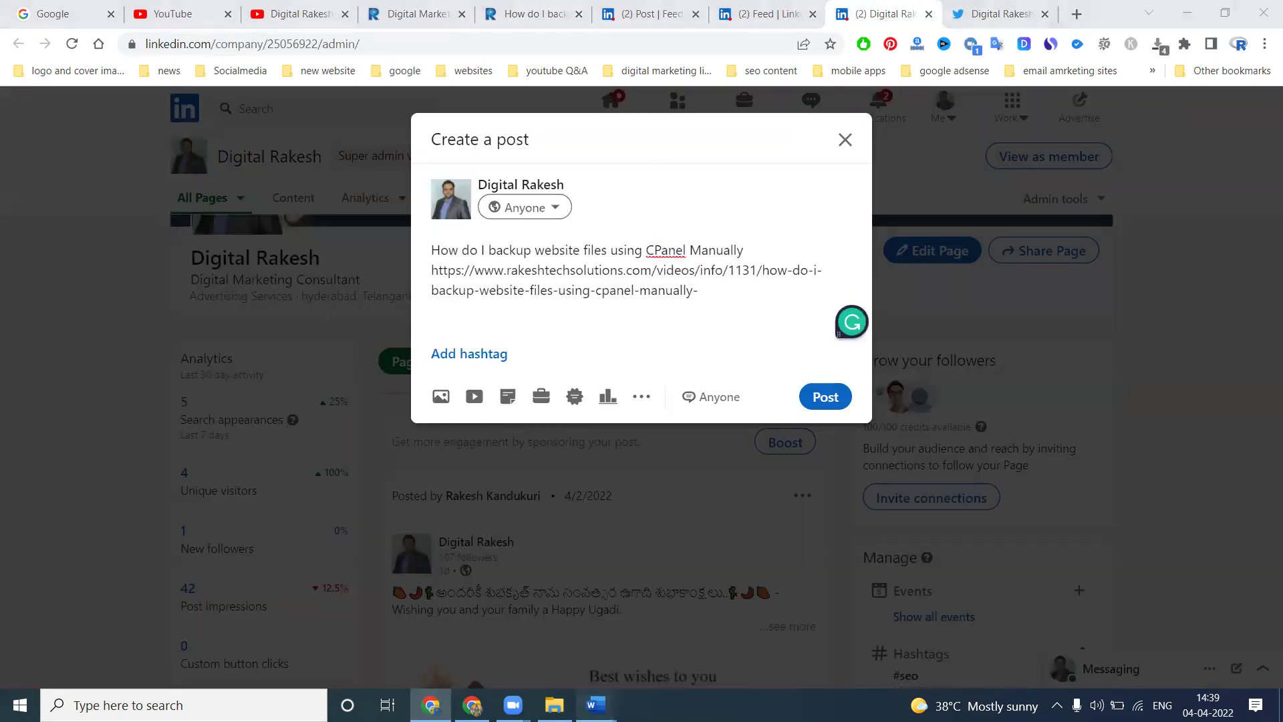
Copy the selected promotional block from the "smo content" Word document, paste it below the link in the LinkedIn post and publish the post
mouse_move(596, 705)
click(653, 641)
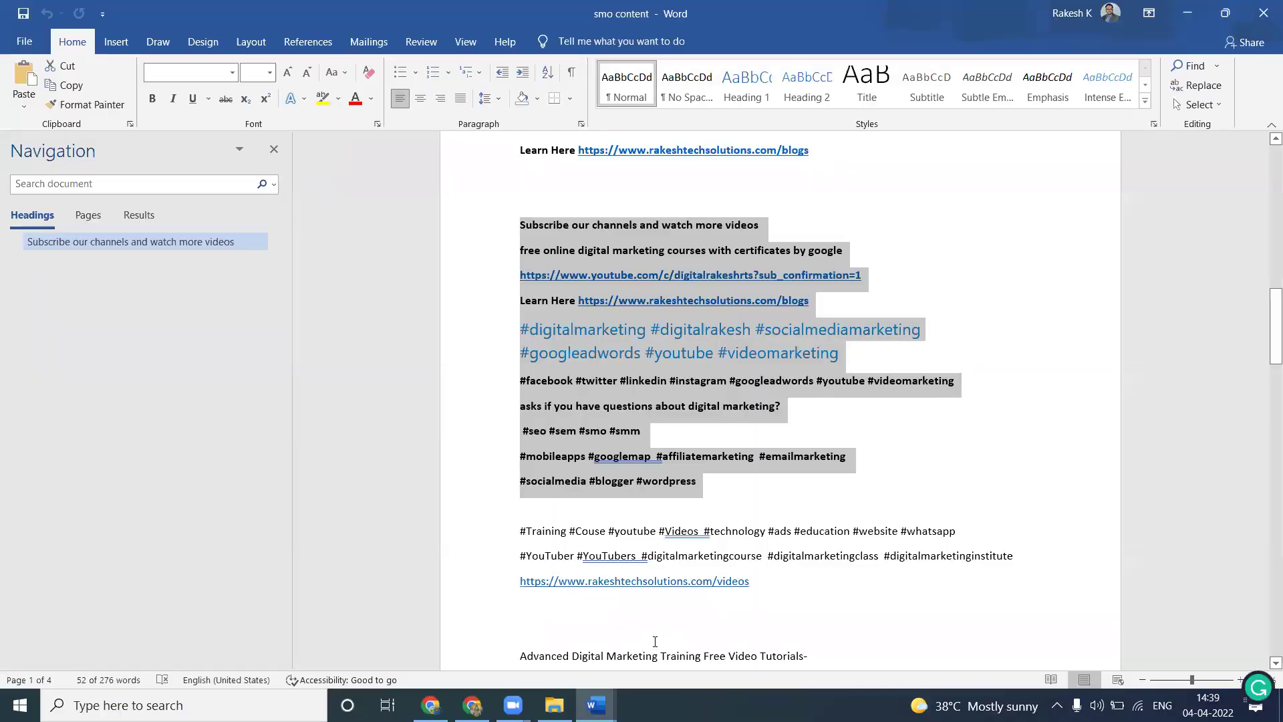
click(1188, 13)
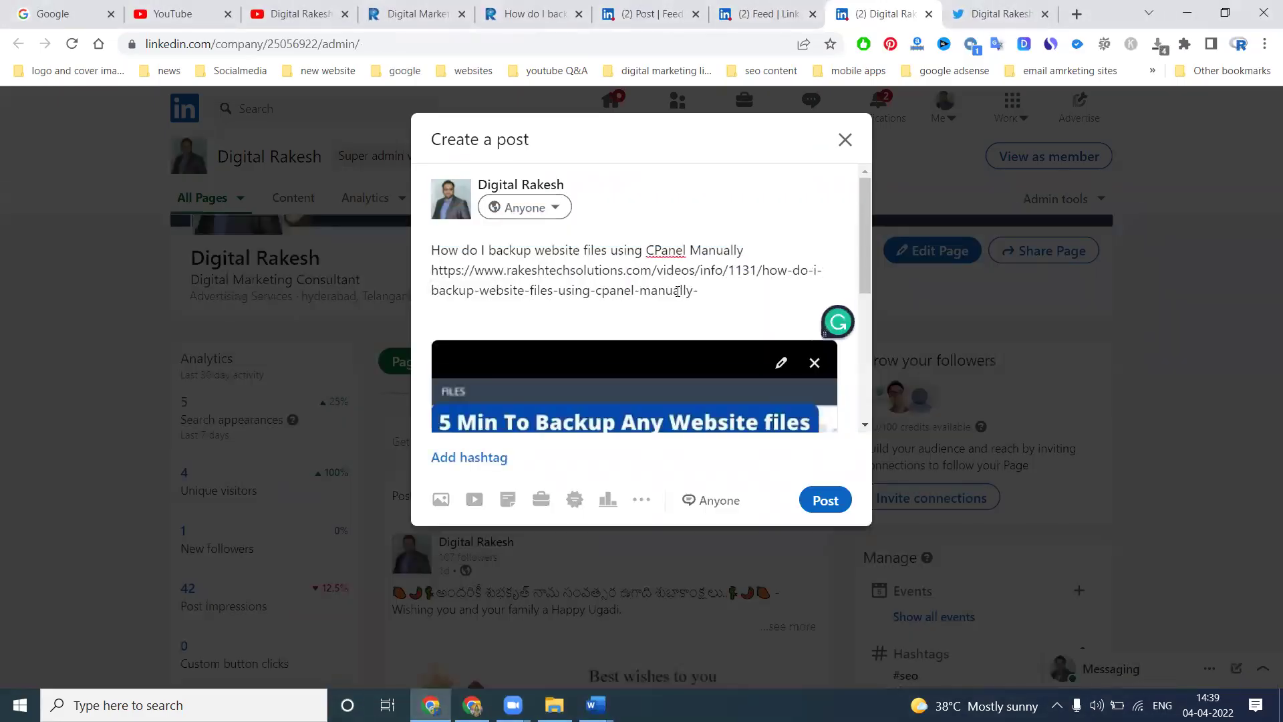
key(Return)
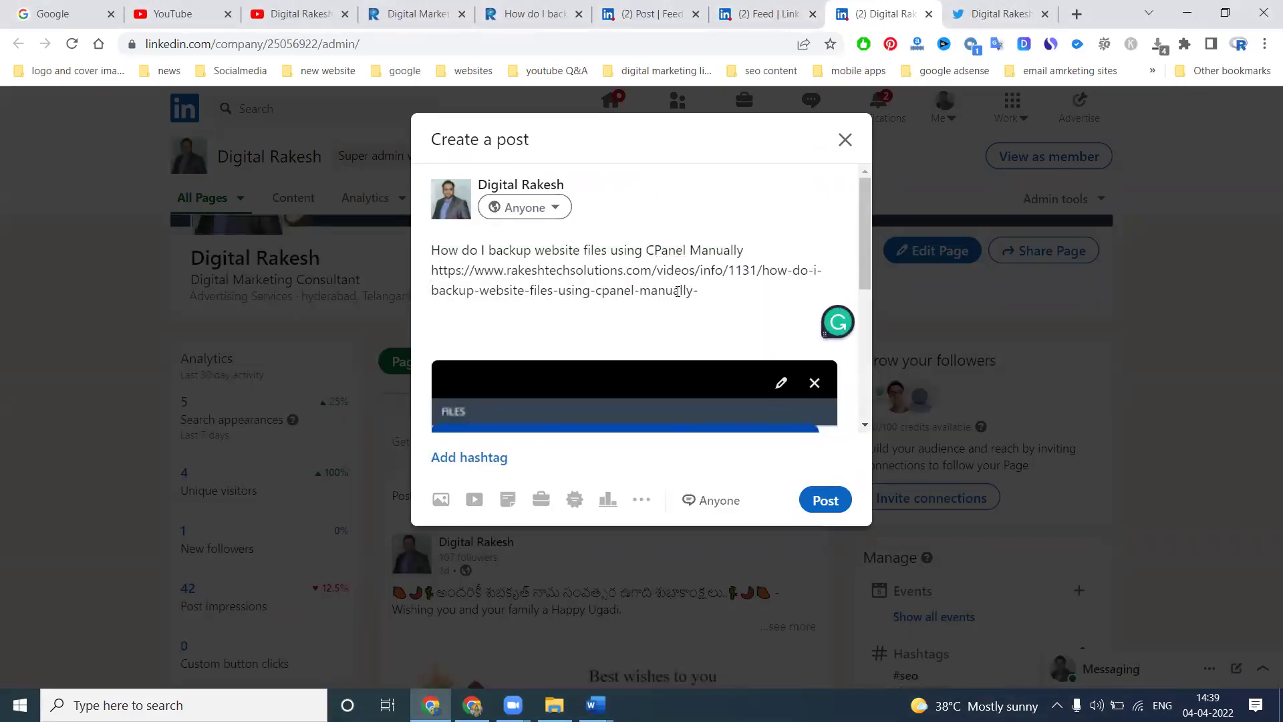
key(ctrl+v)
scroll(682, 339, down, 3)
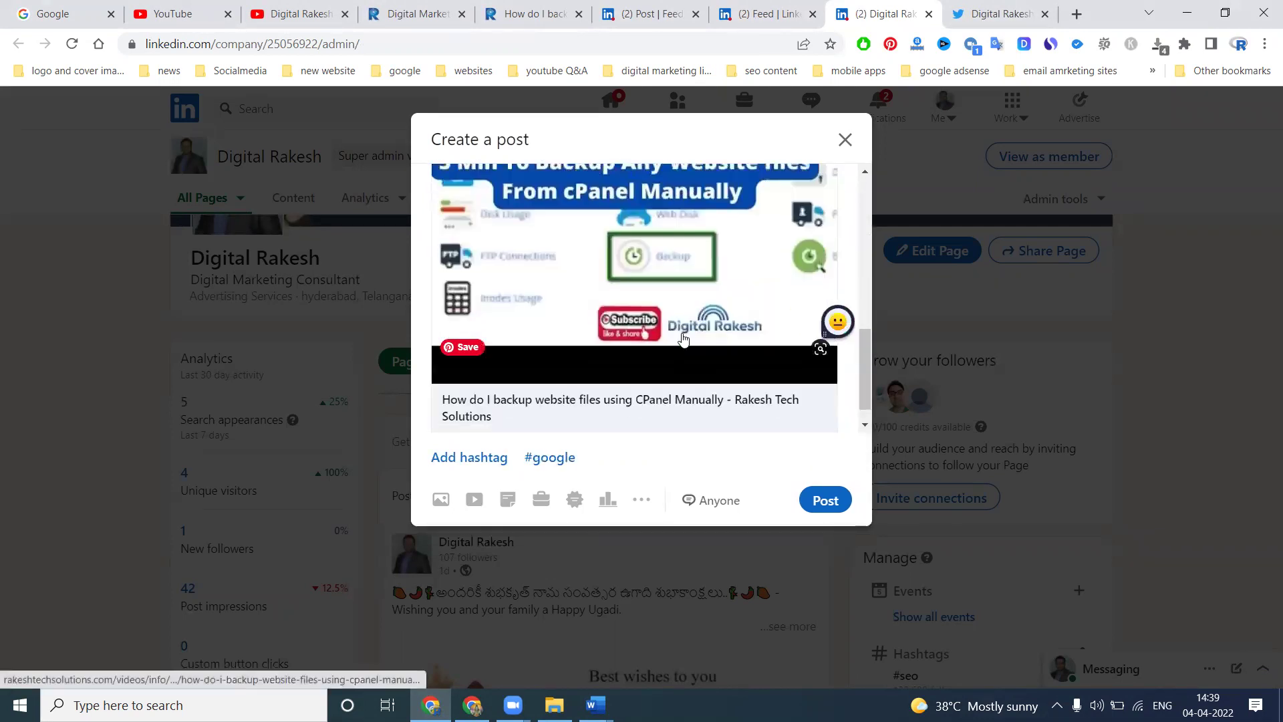
scroll(682, 338, up, 1)
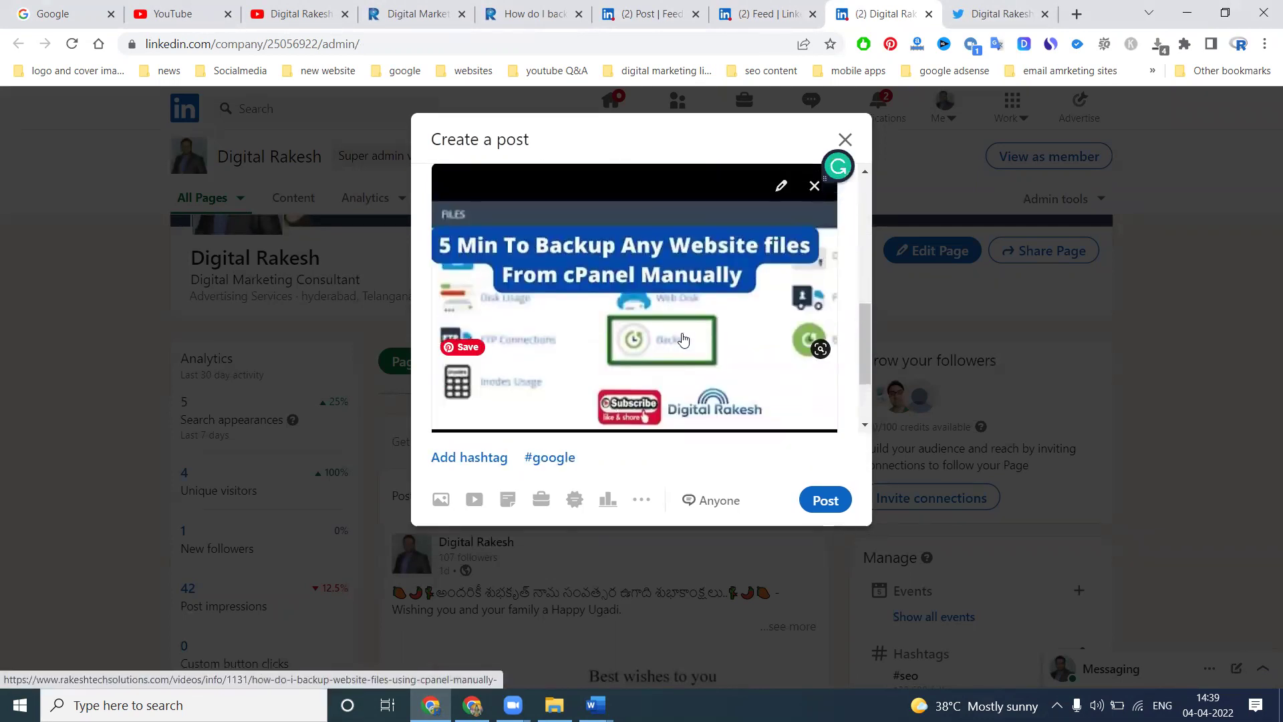
click(830, 500)
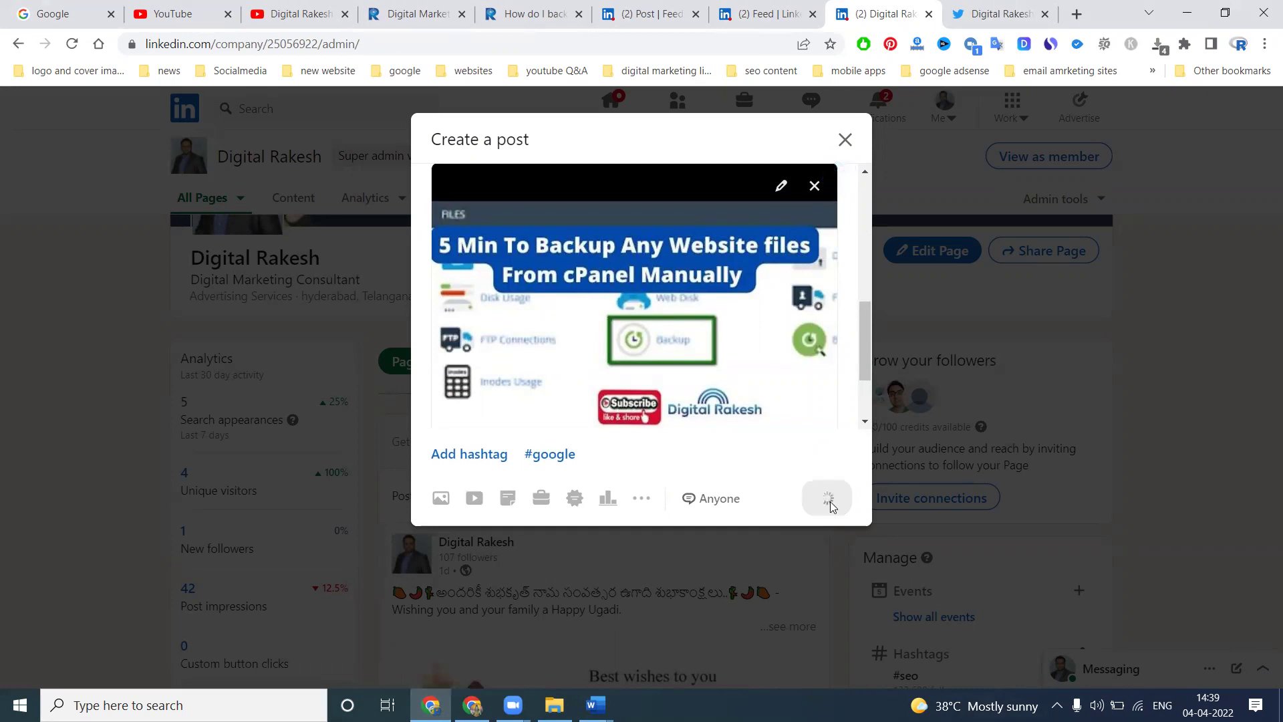
Examine the newly published post on the company page, including its expanded text, hashtags and link preview
scroll(754, 451, down, 12)
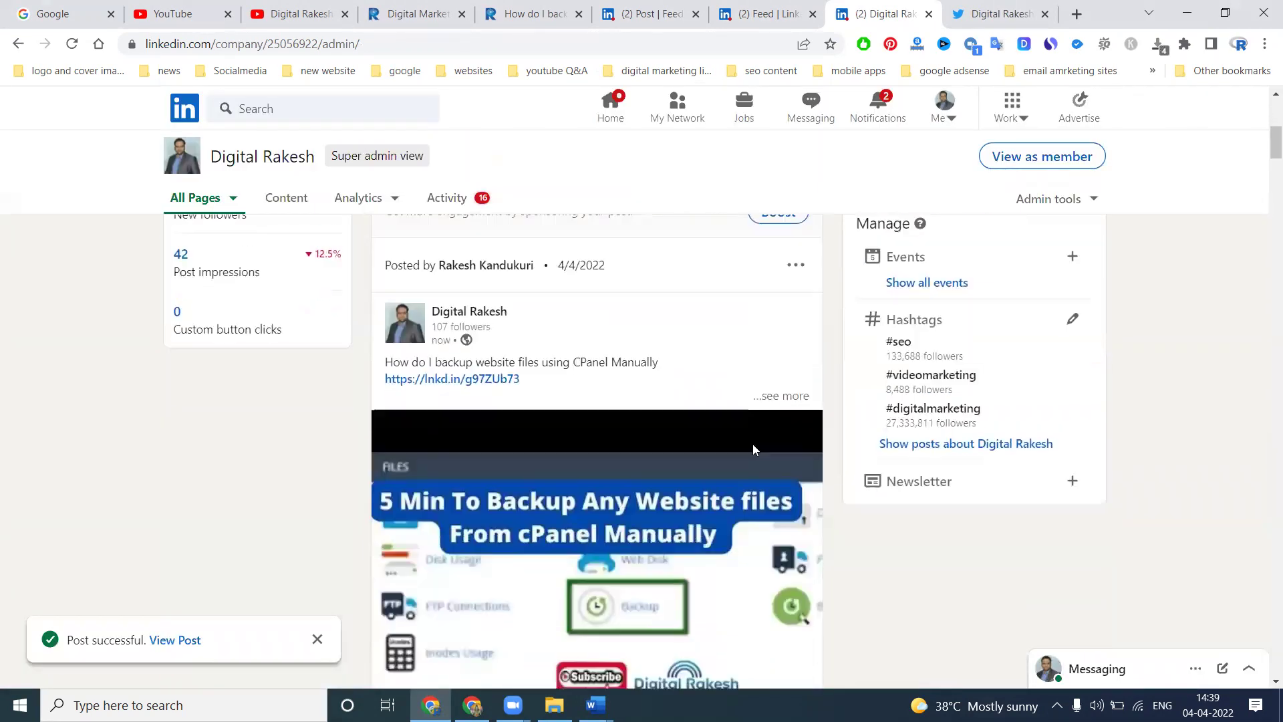
scroll(753, 450, down, 1)
scroll(753, 449, up, 3)
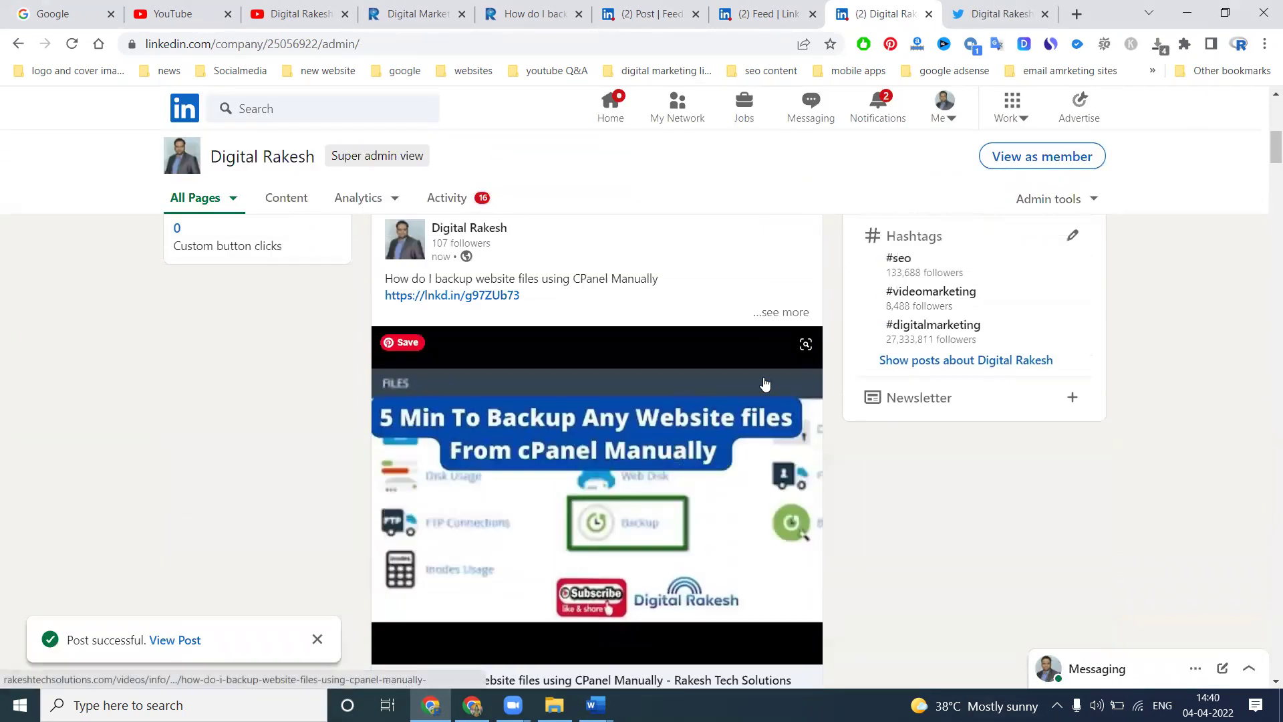
scroll(682, 377, down, 6)
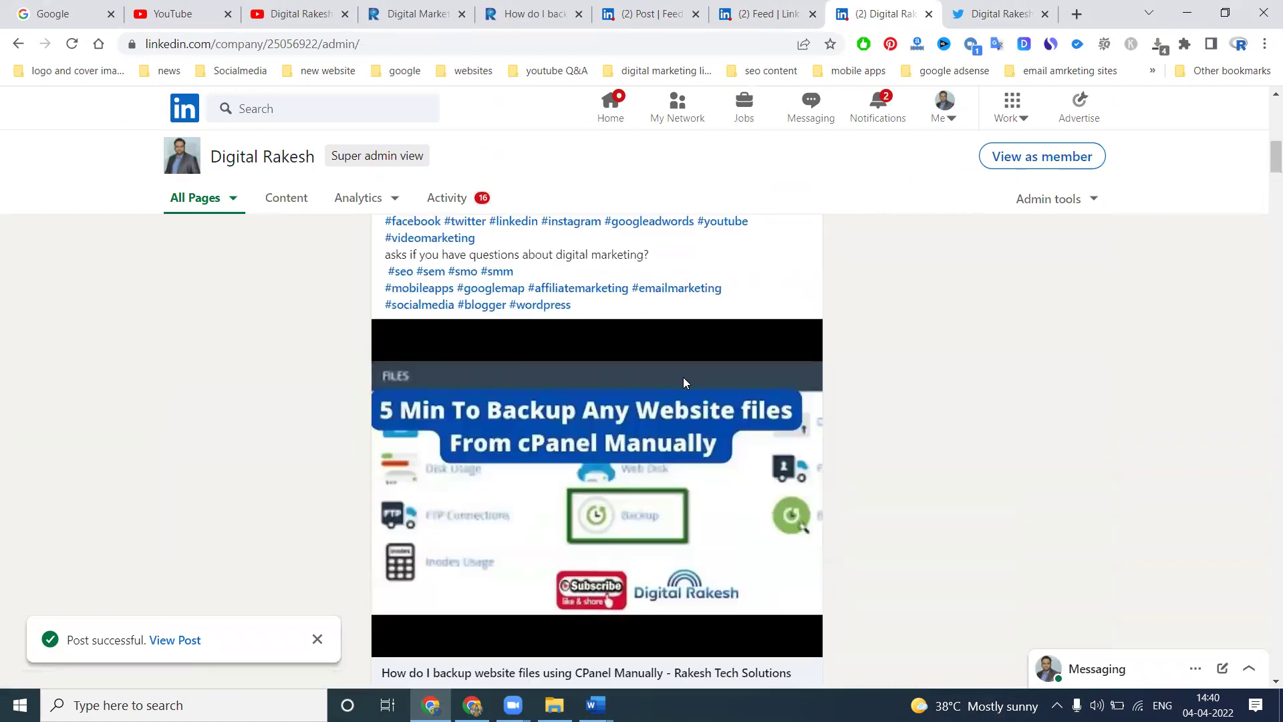
scroll(683, 377, up, 1)
scroll(684, 382, down, 4)
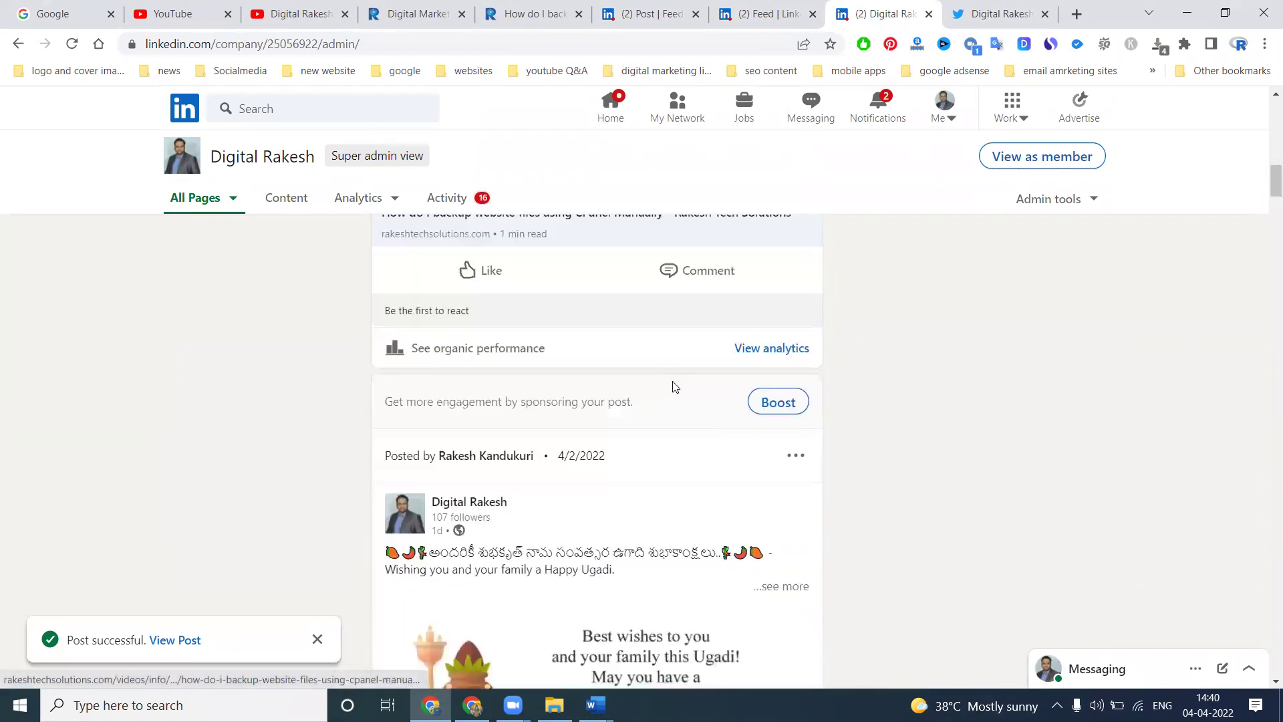
scroll(913, 424, up, 10)
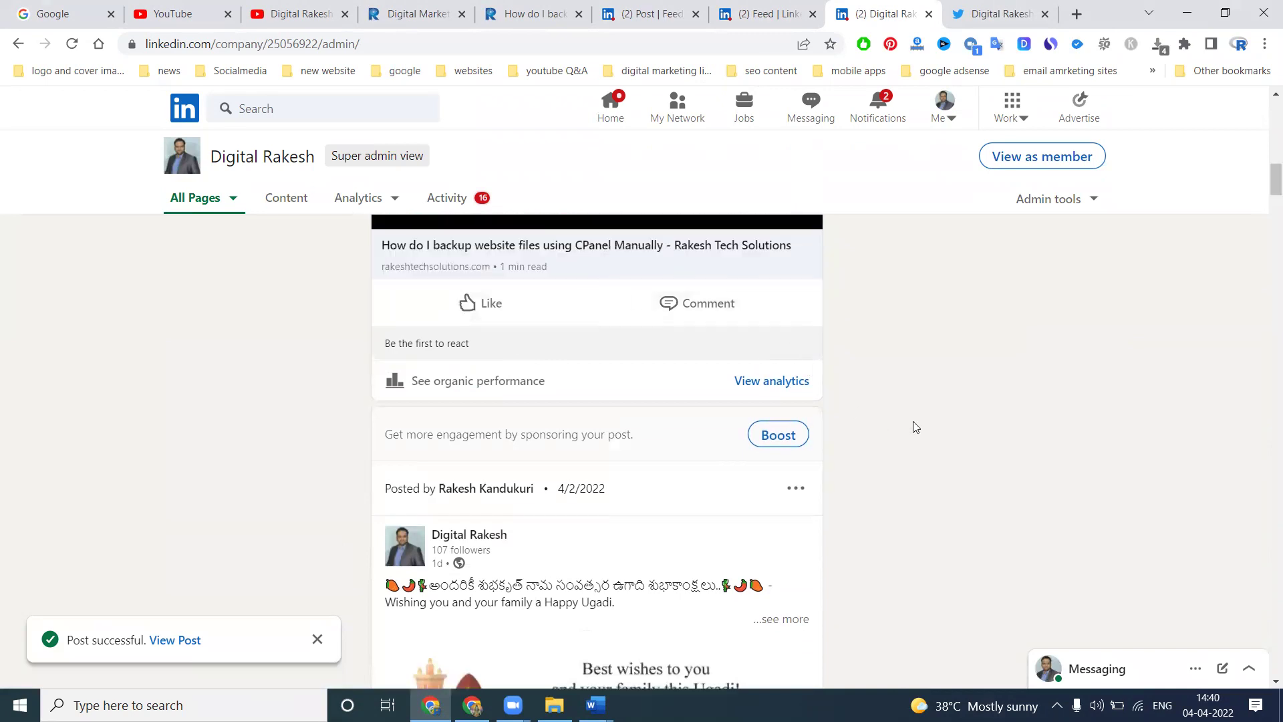
scroll(913, 421, up, 1)
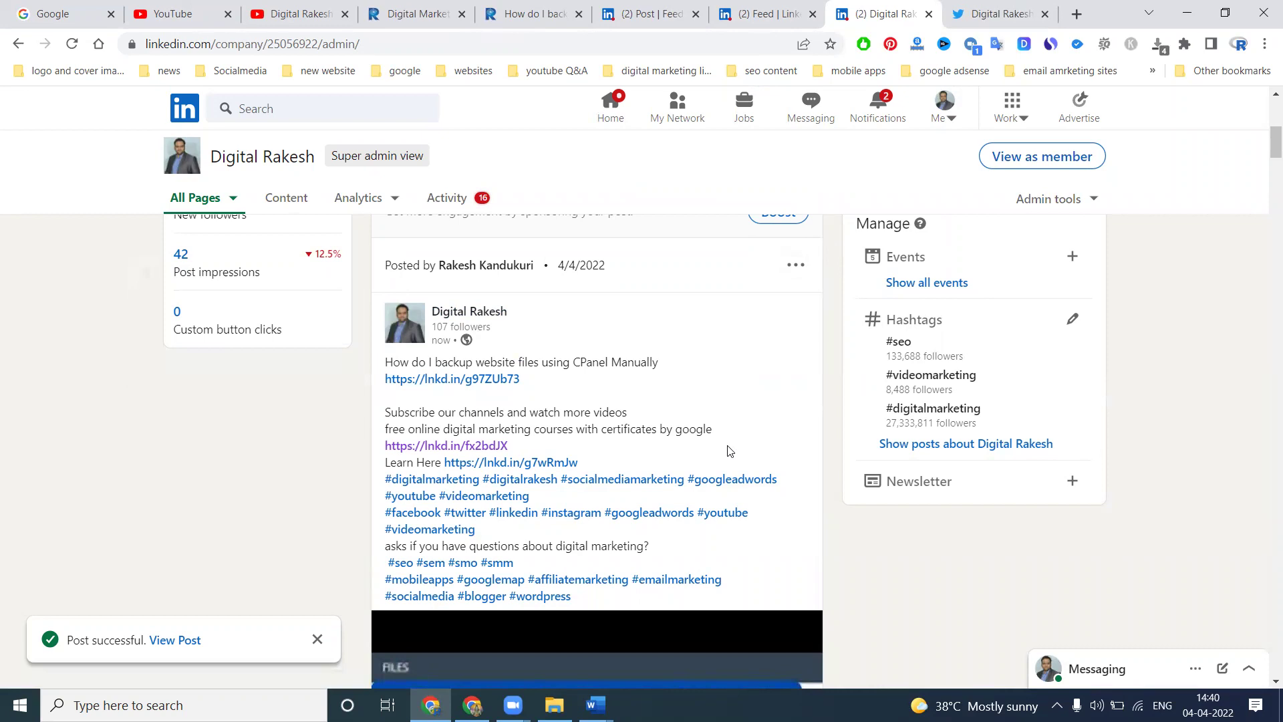
Open a new Notepad document and paste the copied post text into it
key(super+r)
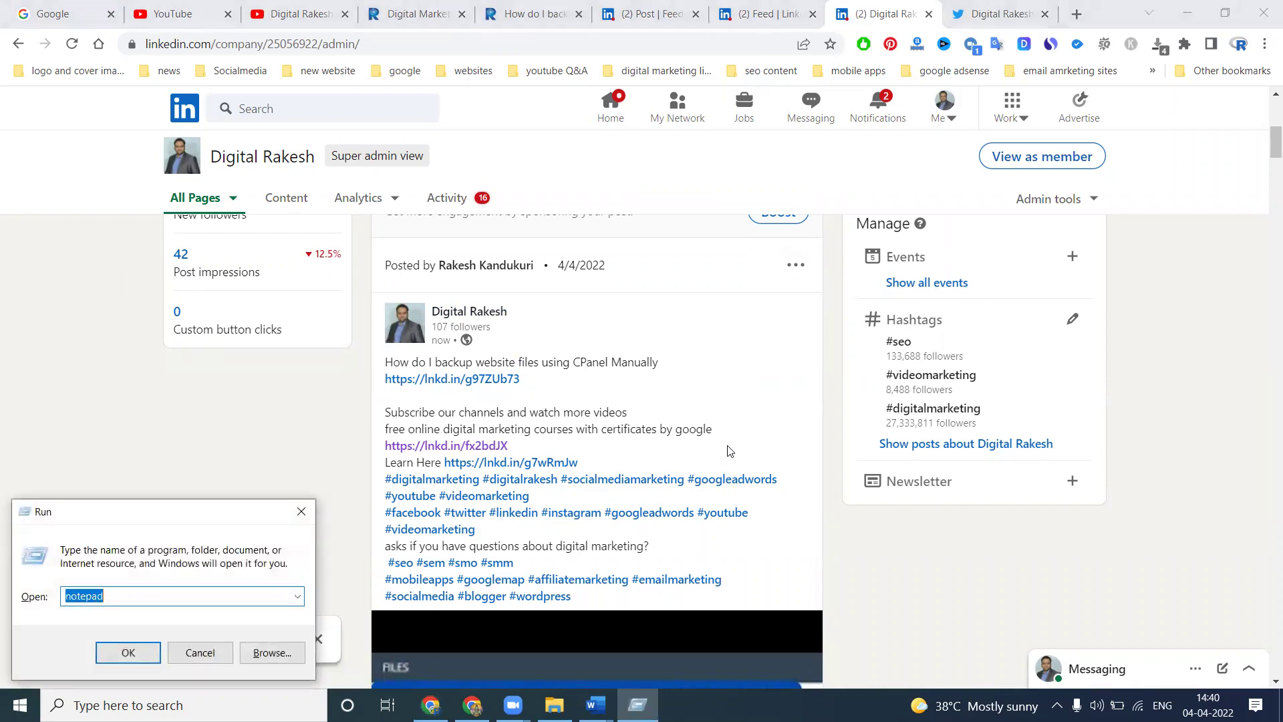
key(Return)
text(How do I backup website files using CPanel Manually  https://lnkd.in/g97ZUb73    Subscribe our channels and watch more videos  free online digital marketing courses with certificates by google  https://lnkd.in/fx2bdJX  Learn Here https://lnkd.in/g7wRmJw  #digitalmarketing #digitalrakesh #socialmediamarketing #googleadwords #youtube #videomarketing  #facebook #twitter #linkedin #instagram #googleadwords #youtube #videomarketing  asks if you have questions about digital marketing?   #seo #sem #smo #smm  #mobileapps #googlemap #affiliatemarketing #emailmarketing  #socialmedia #blogger #wordpress)
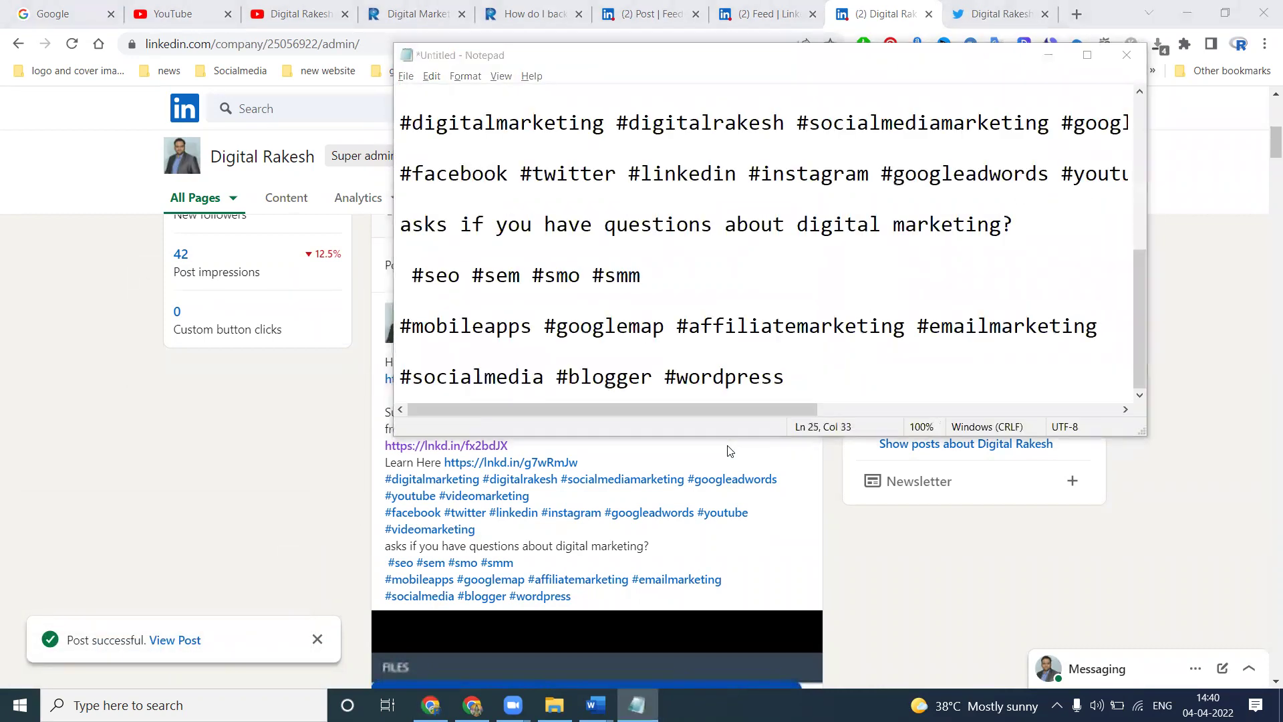
Return to the Digital Rakesh company page on LinkedIn and copy the link to the new cPanel backup post
click(728, 451)
click(795, 265)
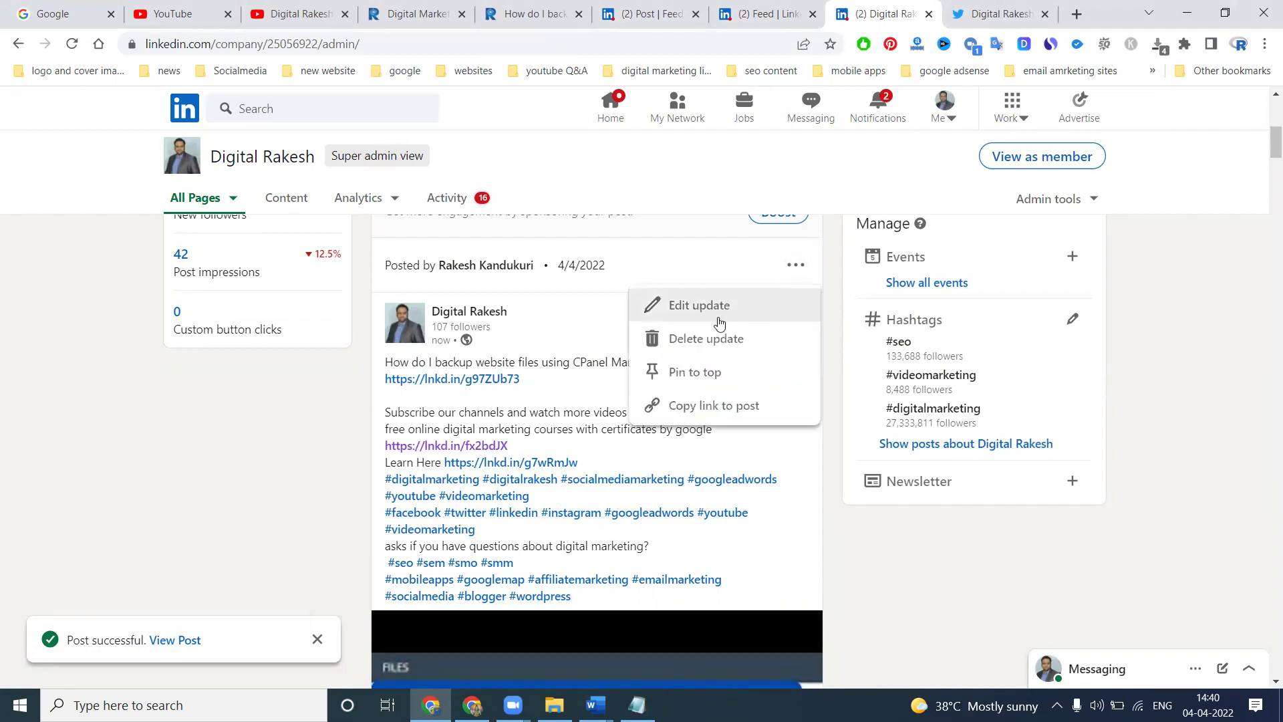
click(691, 411)
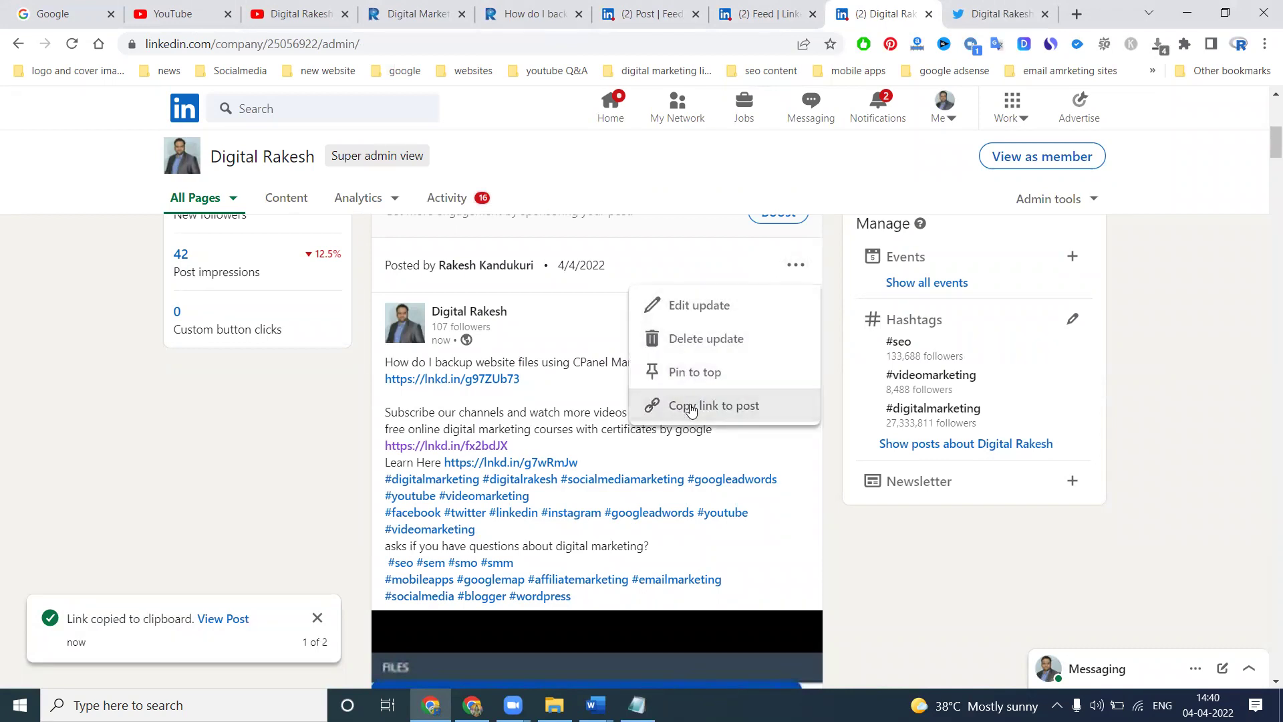
Start a LinkedIn post from the personal profile and paste the company post's link below a few blank lines
click(785, 12)
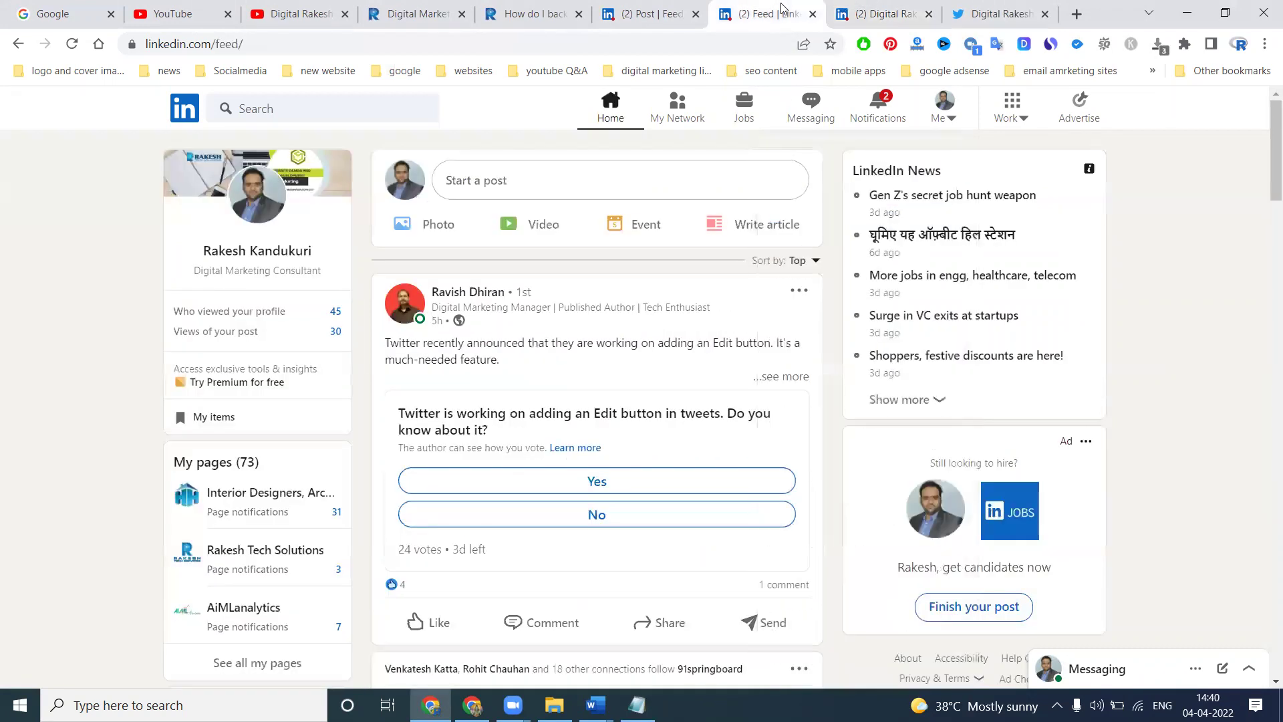
click(532, 186)
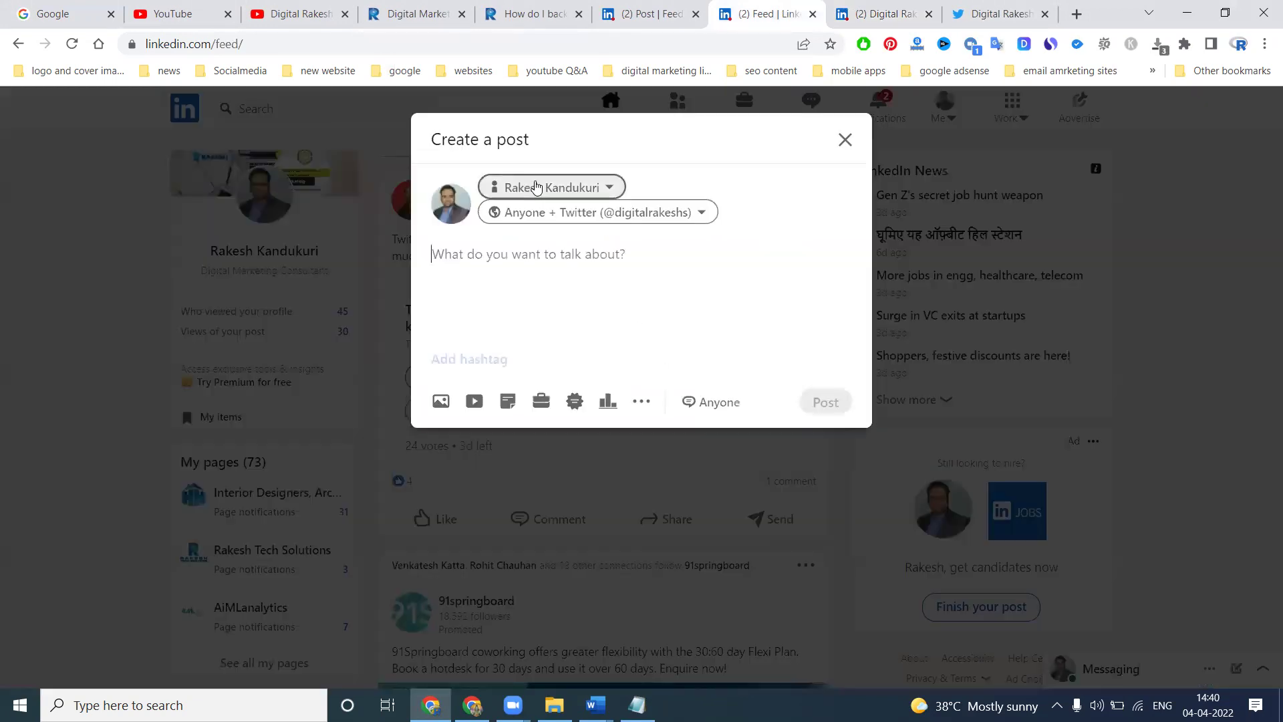
key(Return)
key(Return)
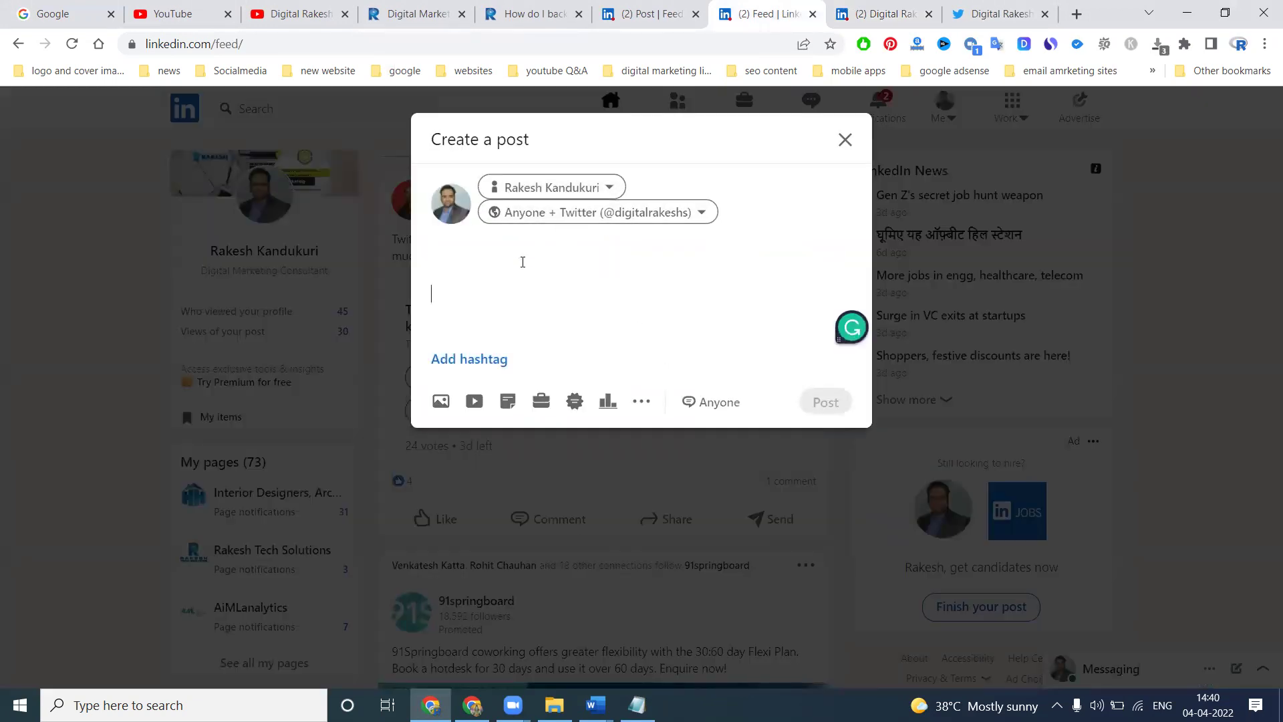
key(ctrl+v)
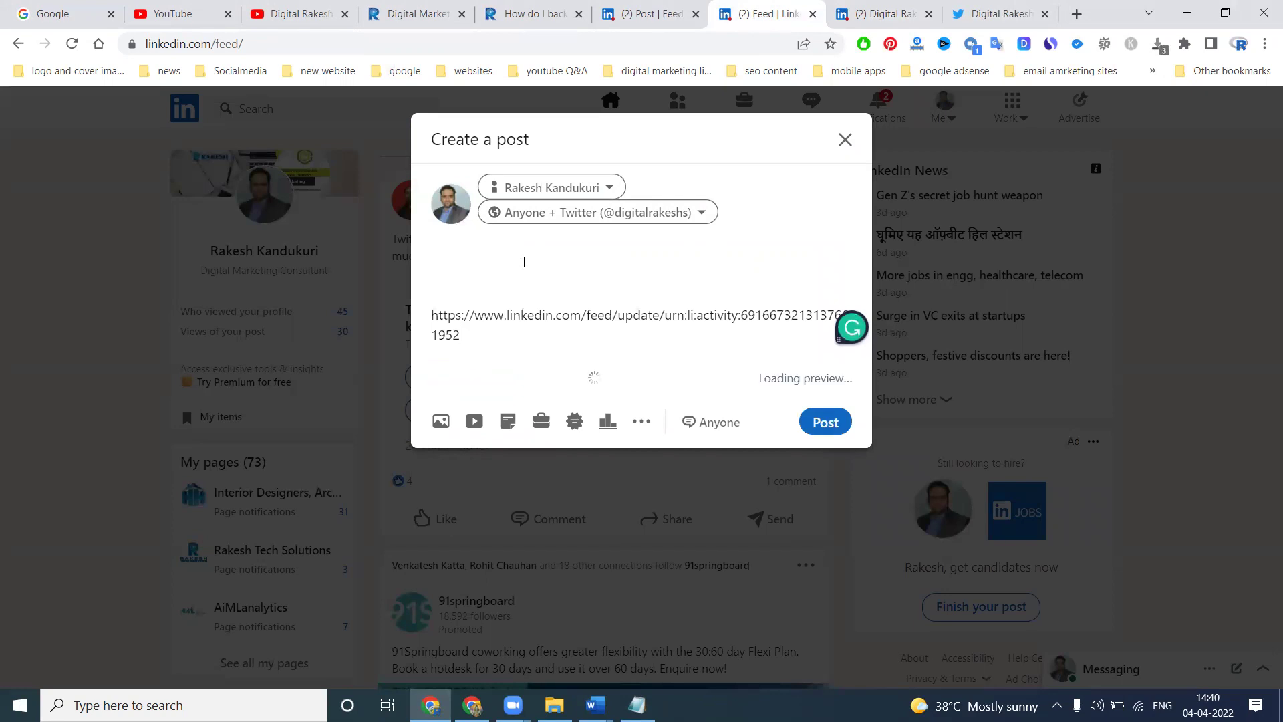
scroll(528, 262, down, 5)
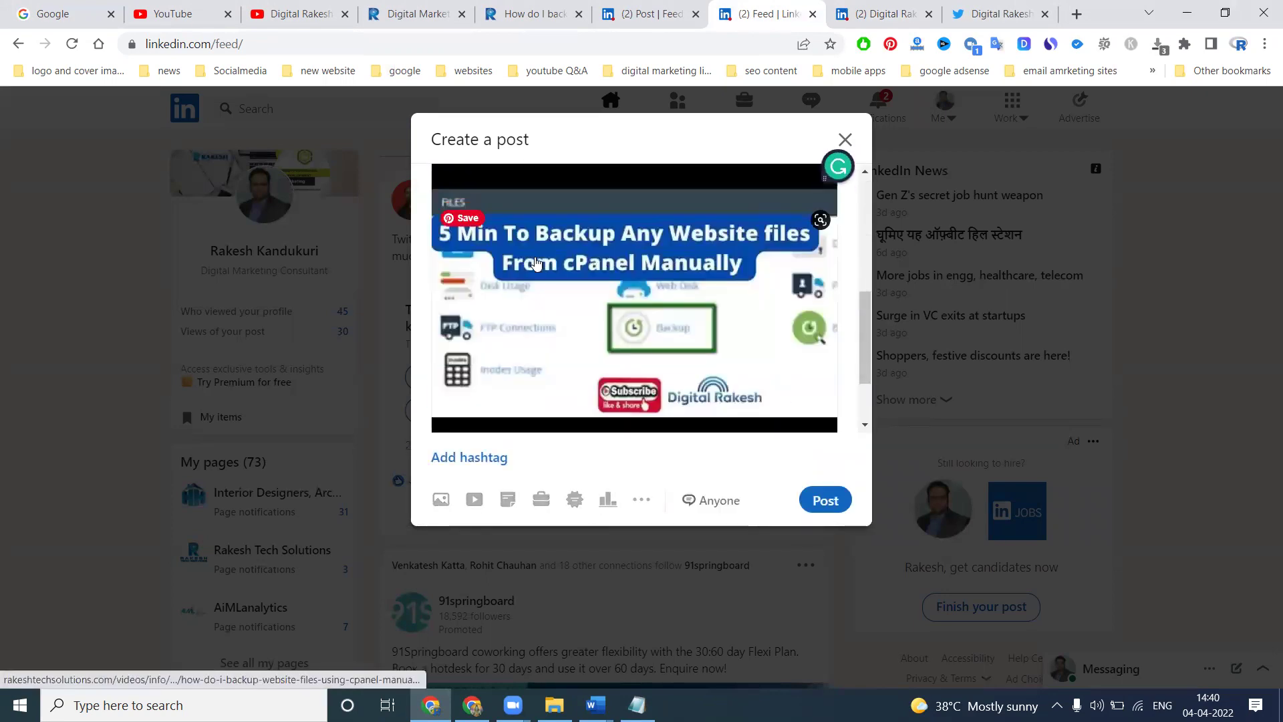
Copy all the post text from the Notepad document and paste it above the link in the LinkedIn post
key(alt+Tab)
key(ctrl+a)
key(ctrl+c)
key(alt+Tab)
scroll(517, 257, up, 5)
click(493, 257)
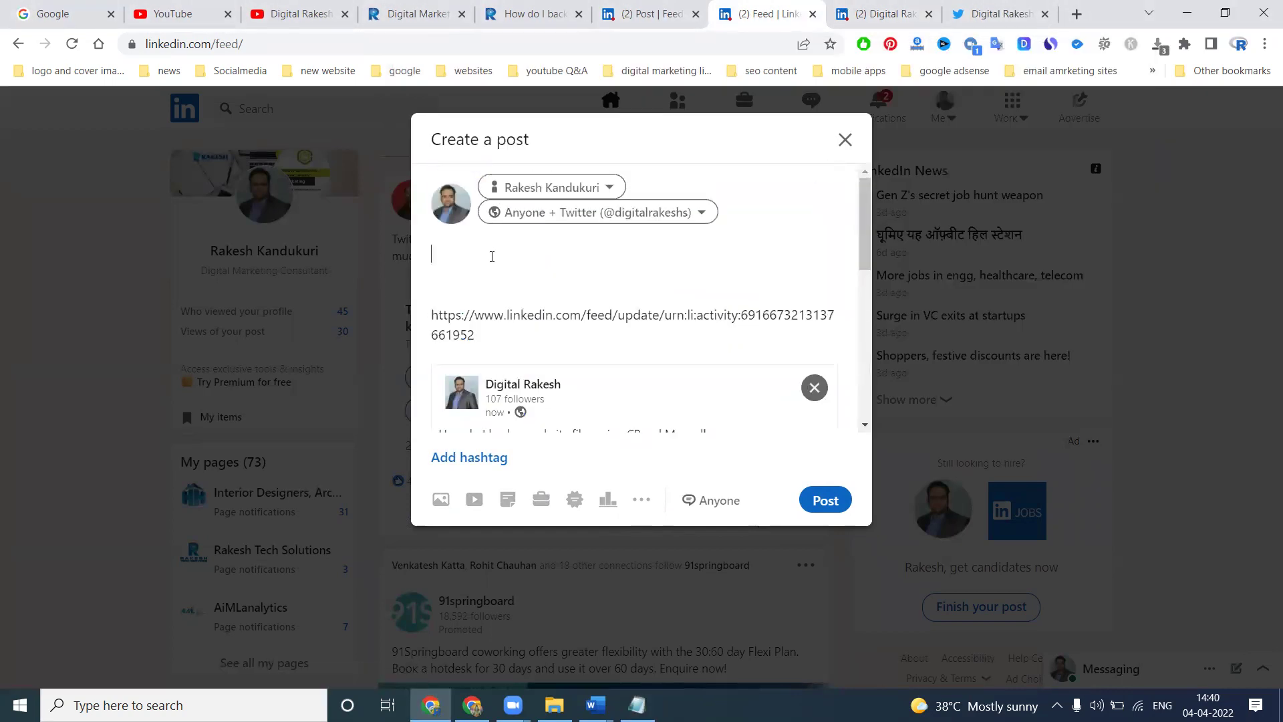
key(ctrl+v)
Review the drafted text and company post preview, then publish the personal post to Anyone + Twitter
scroll(490, 258, down, 5)
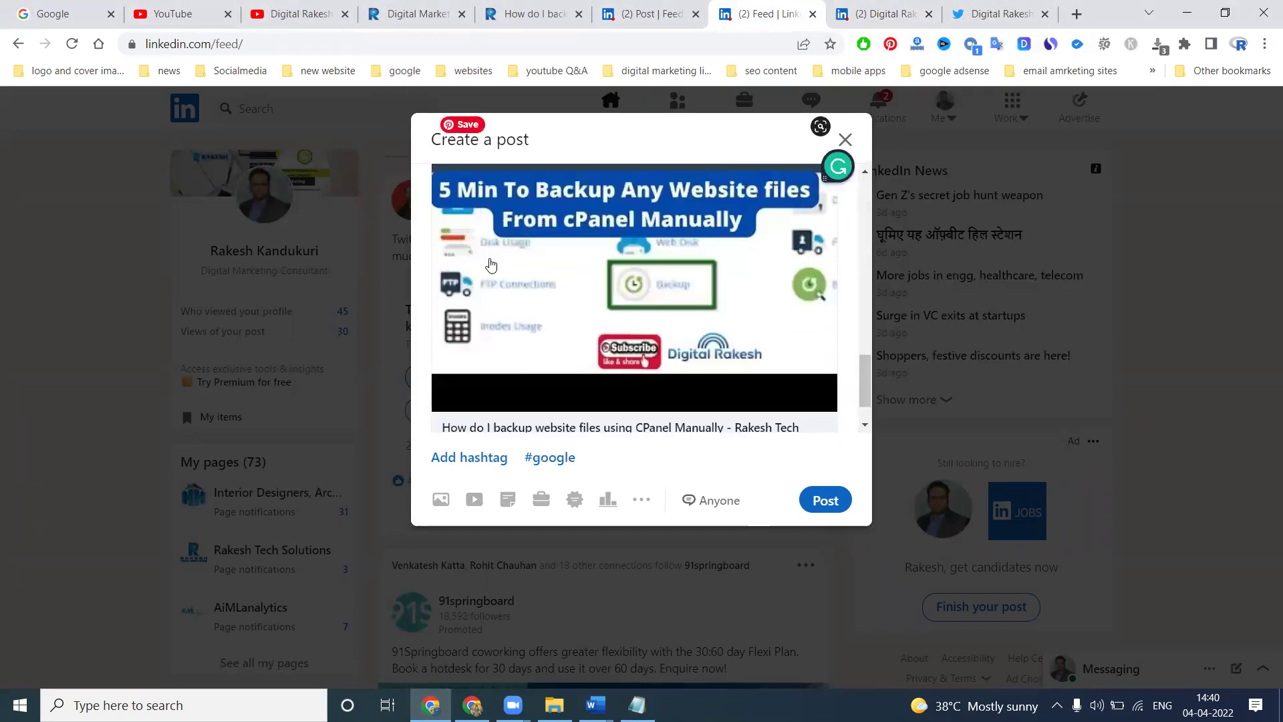
scroll(490, 258, up, 3)
scroll(491, 264, up, 1)
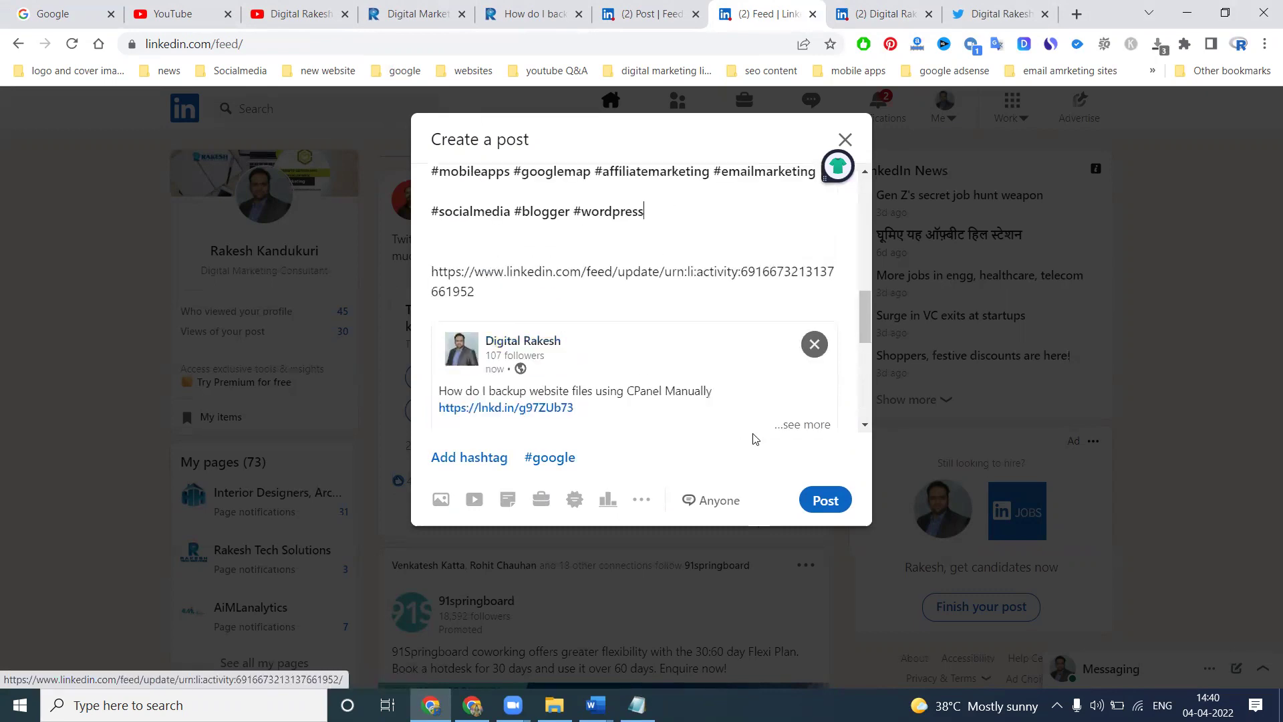
click(827, 500)
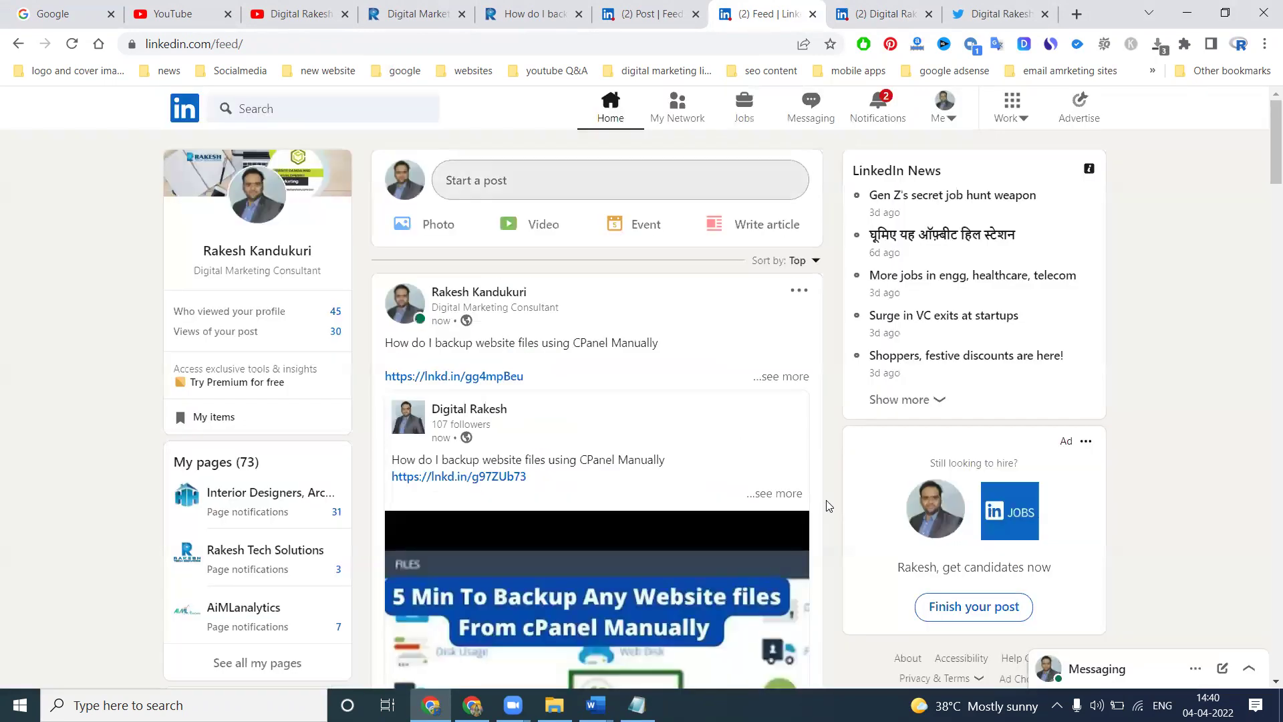
Look over the published post in the feed and unfollow the Digital Rakesh page from its shared company post
scroll(796, 294, down, 3)
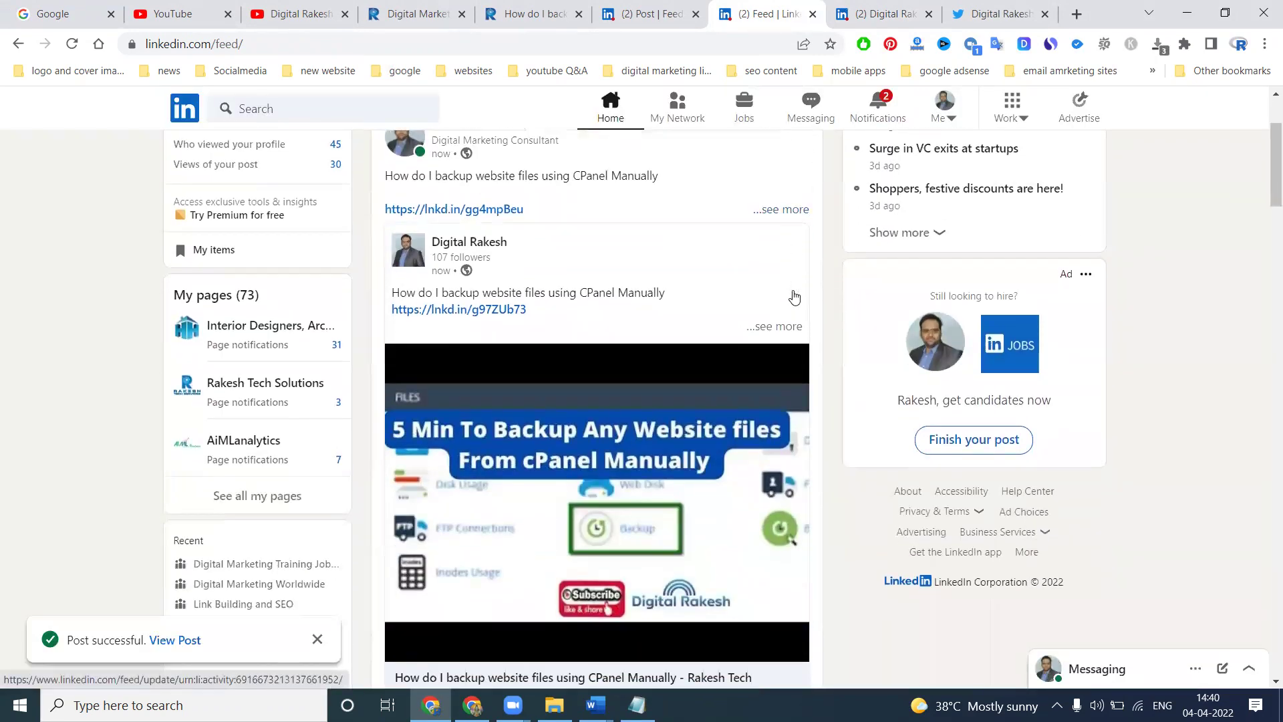
scroll(793, 295, up, 1)
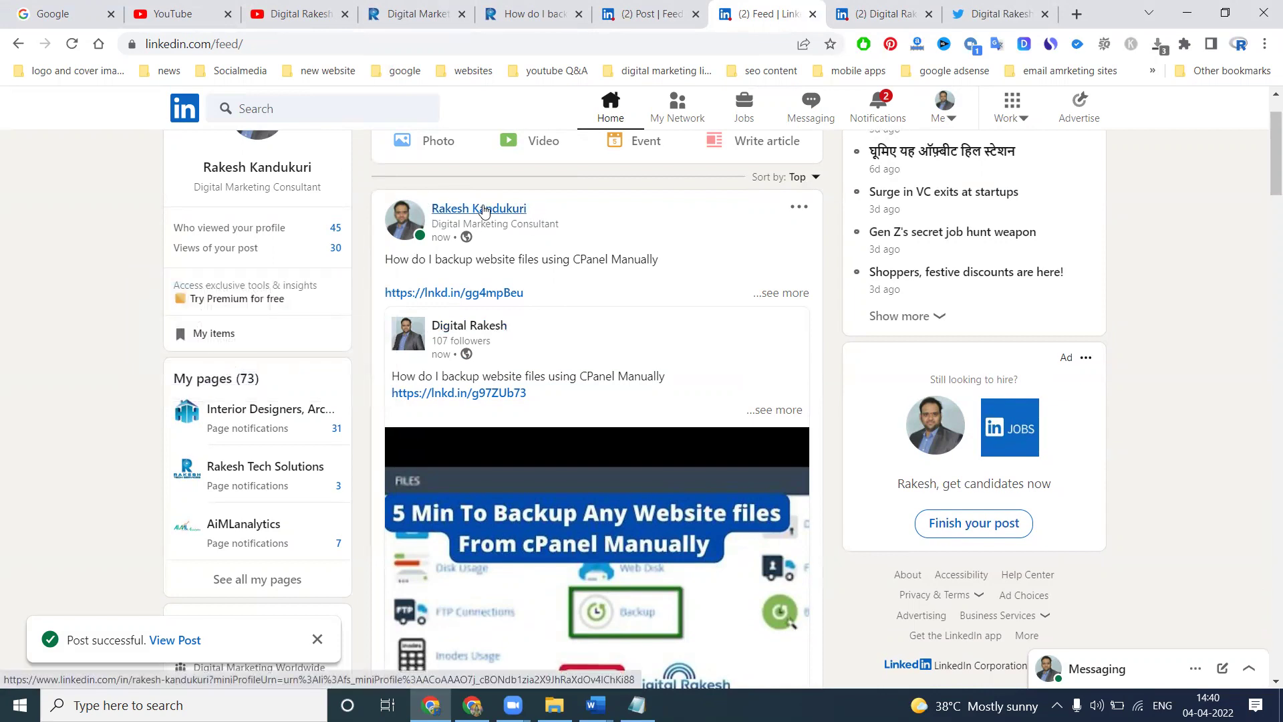
mouse_move(458, 326)
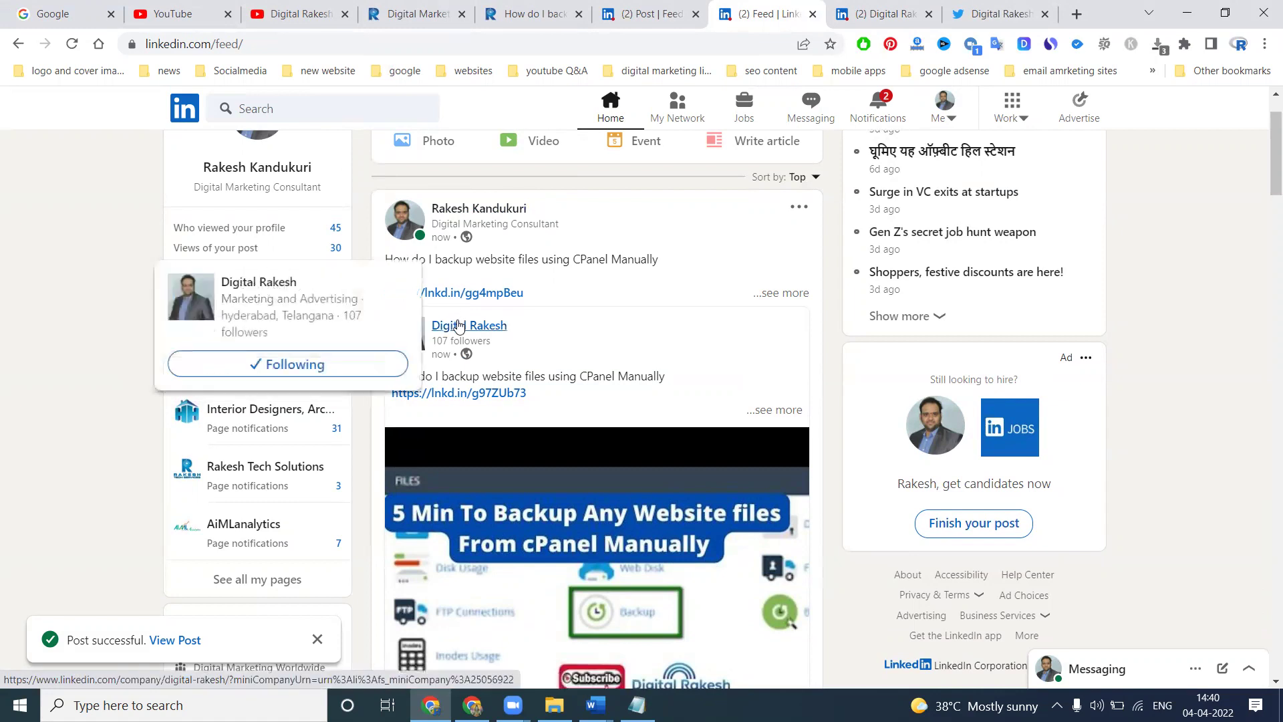
click(314, 366)
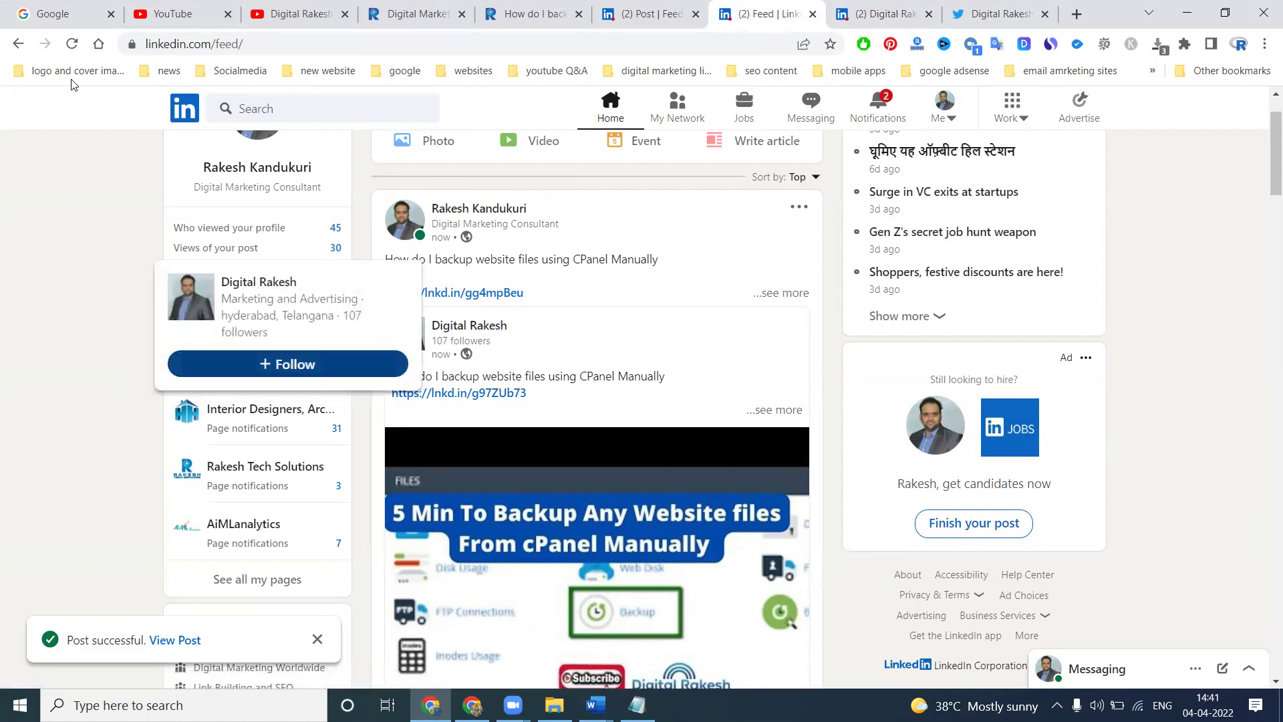
Reload the LinkedIn feed and open the personal account's Posts & Activity page
click(72, 45)
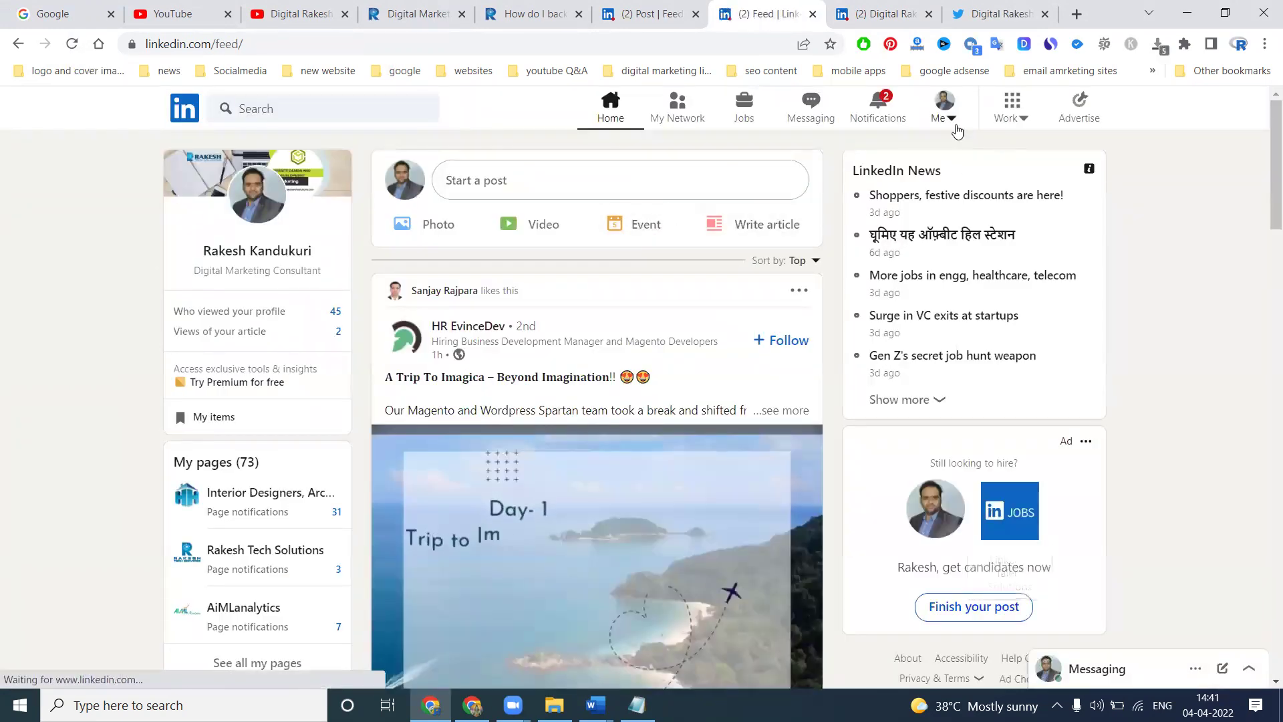
click(944, 114)
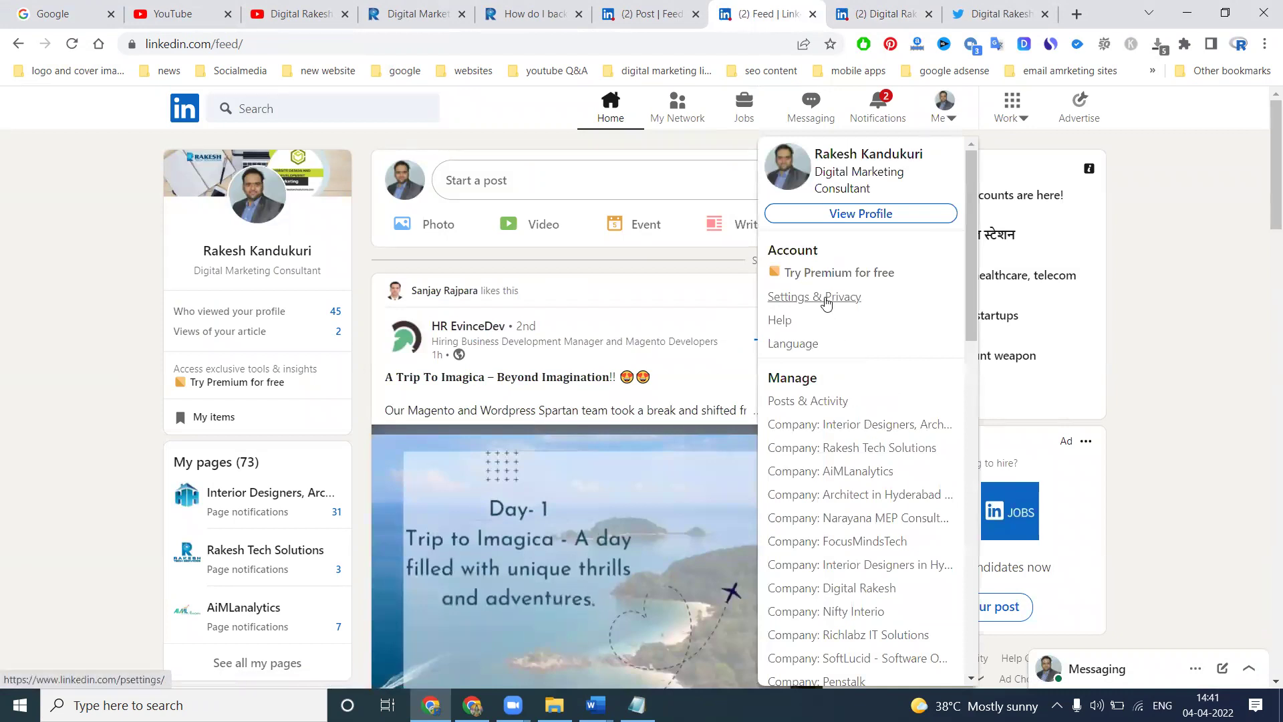
click(822, 402)
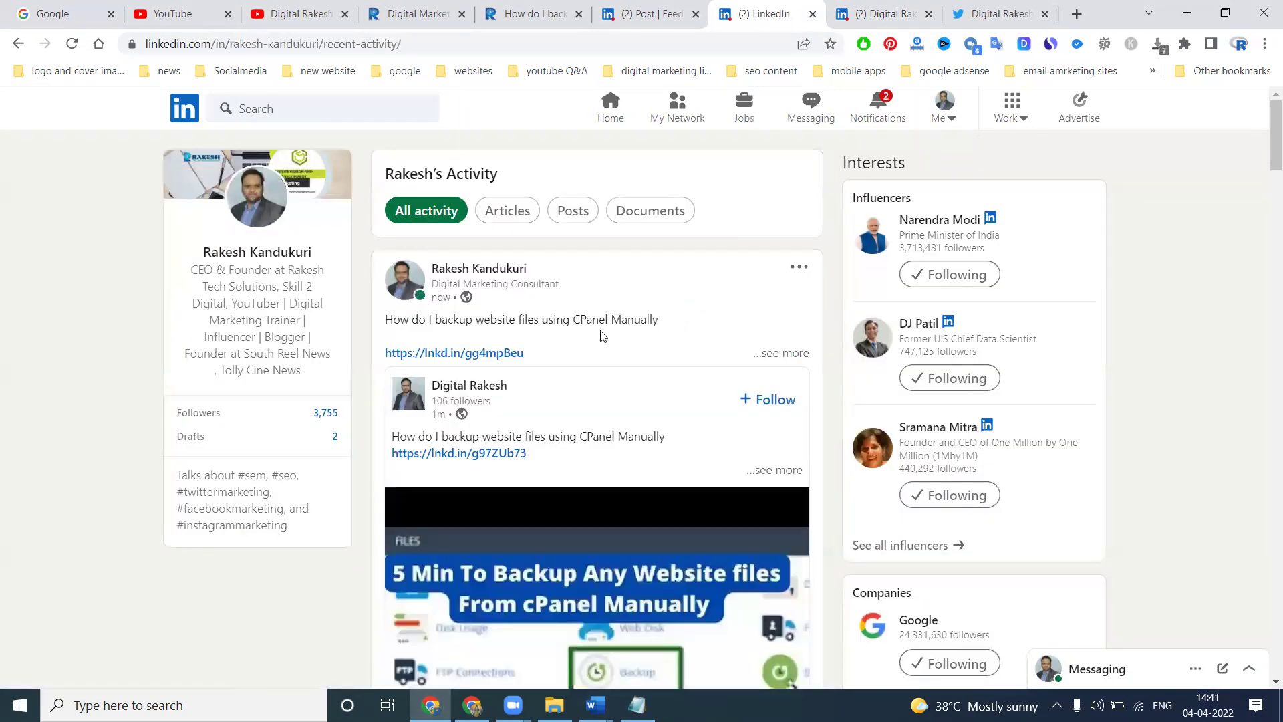
Expand the full text of the new post and follow the Digital Rakesh page from the embedded company post
scroll(632, 392, down, 1)
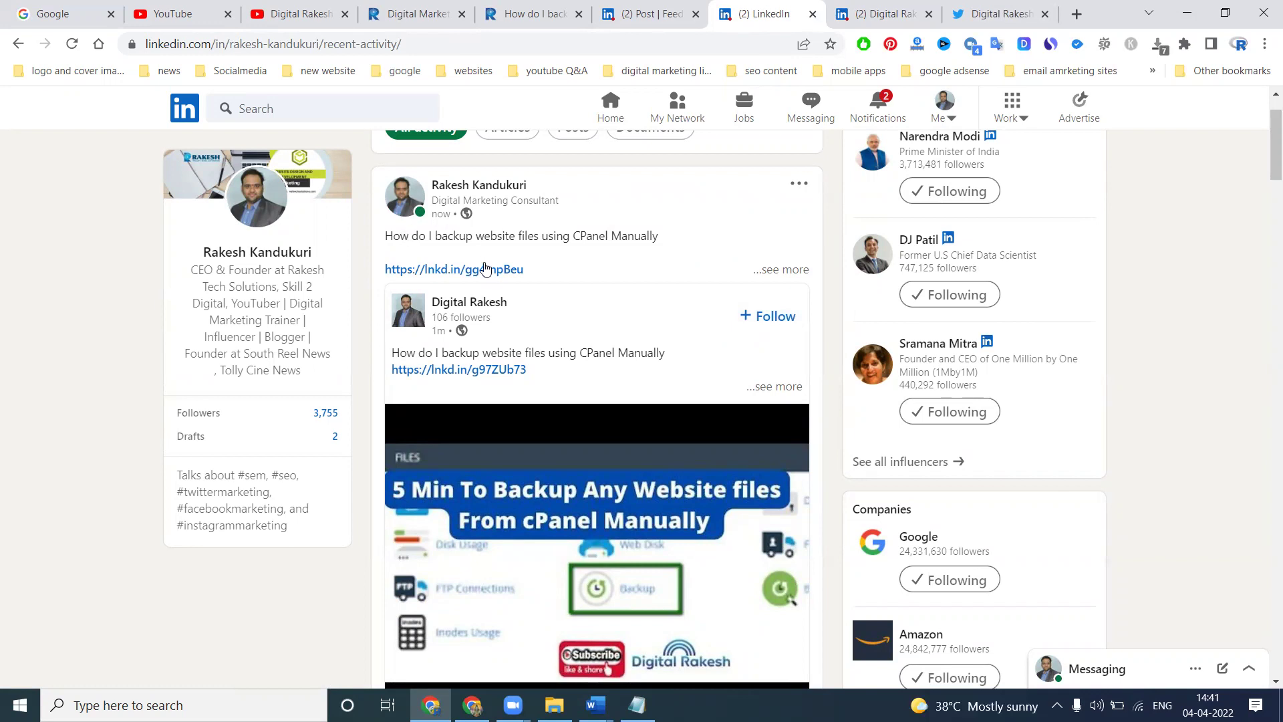
click(787, 270)
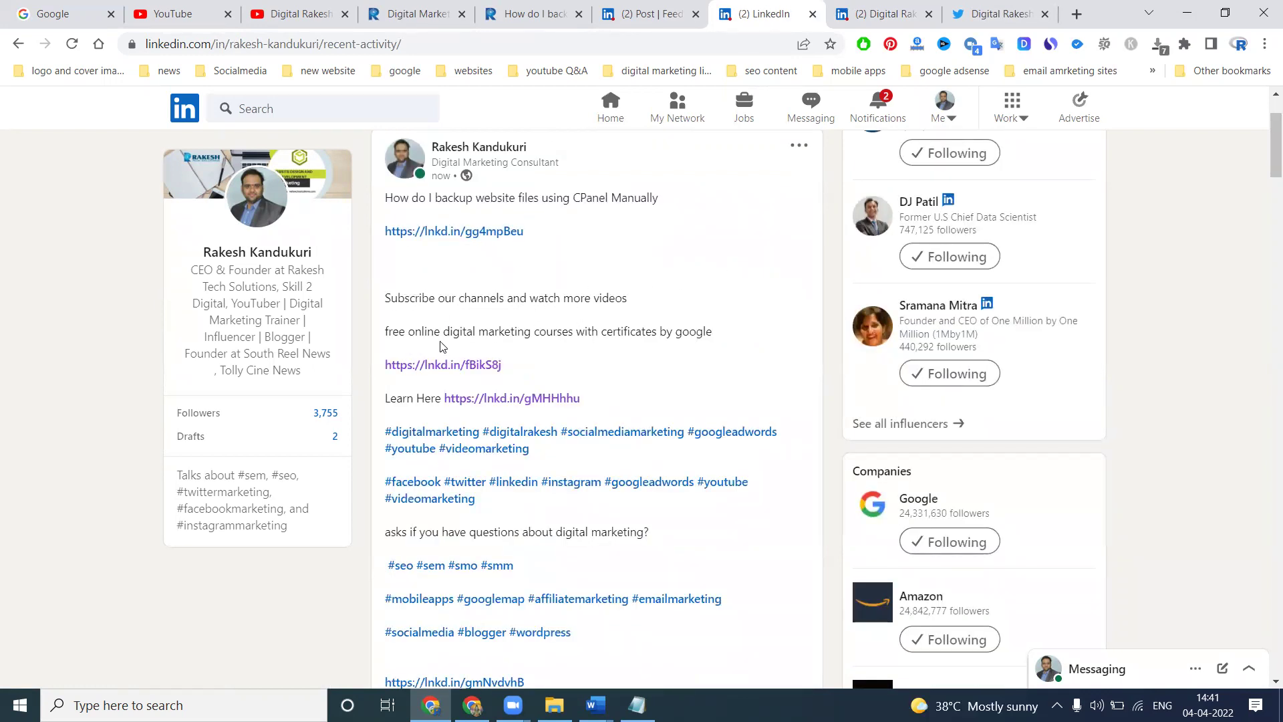
scroll(685, 327, down, 9)
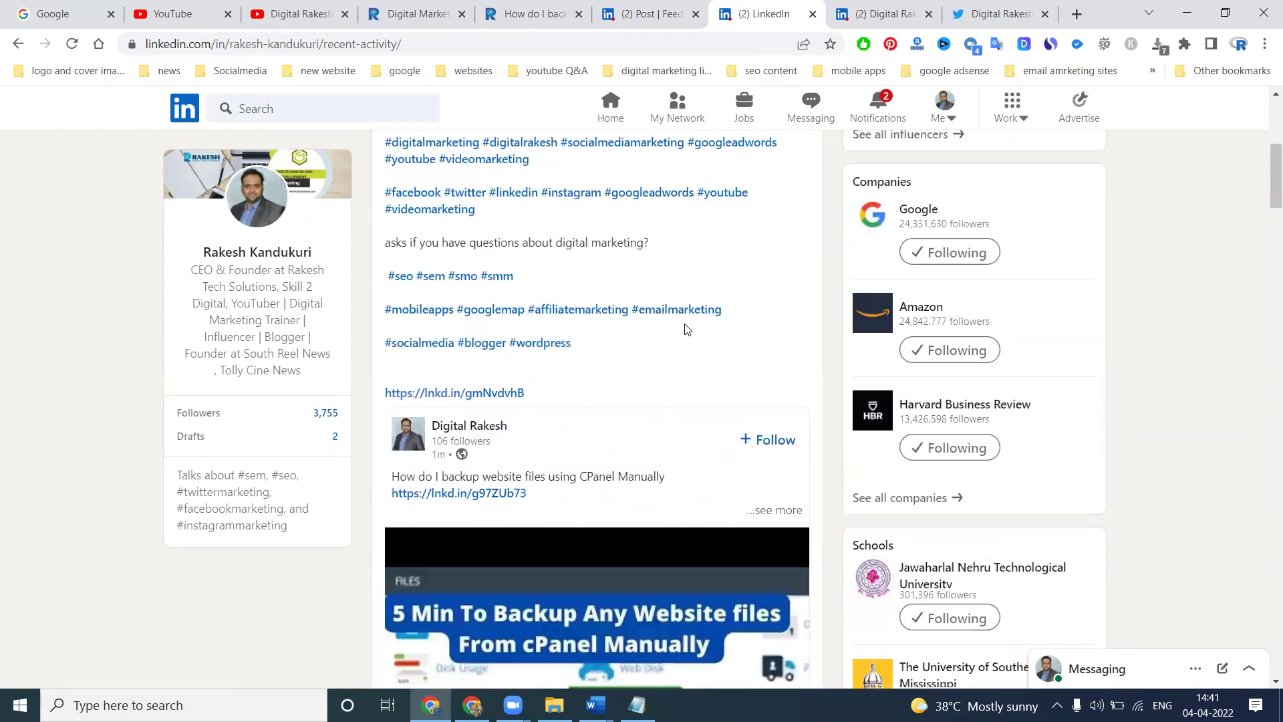
click(777, 147)
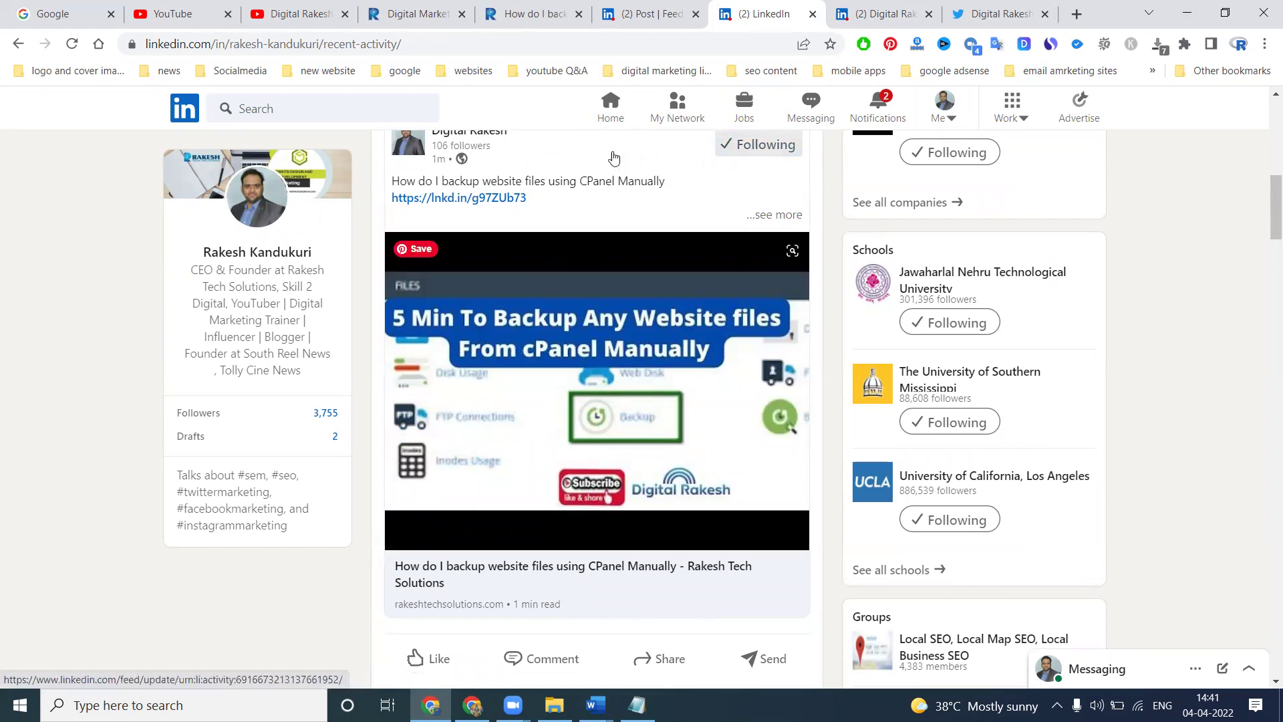
Return to the LinkedIn home feed and close the leftover browser page showing the earlier single post
click(610, 107)
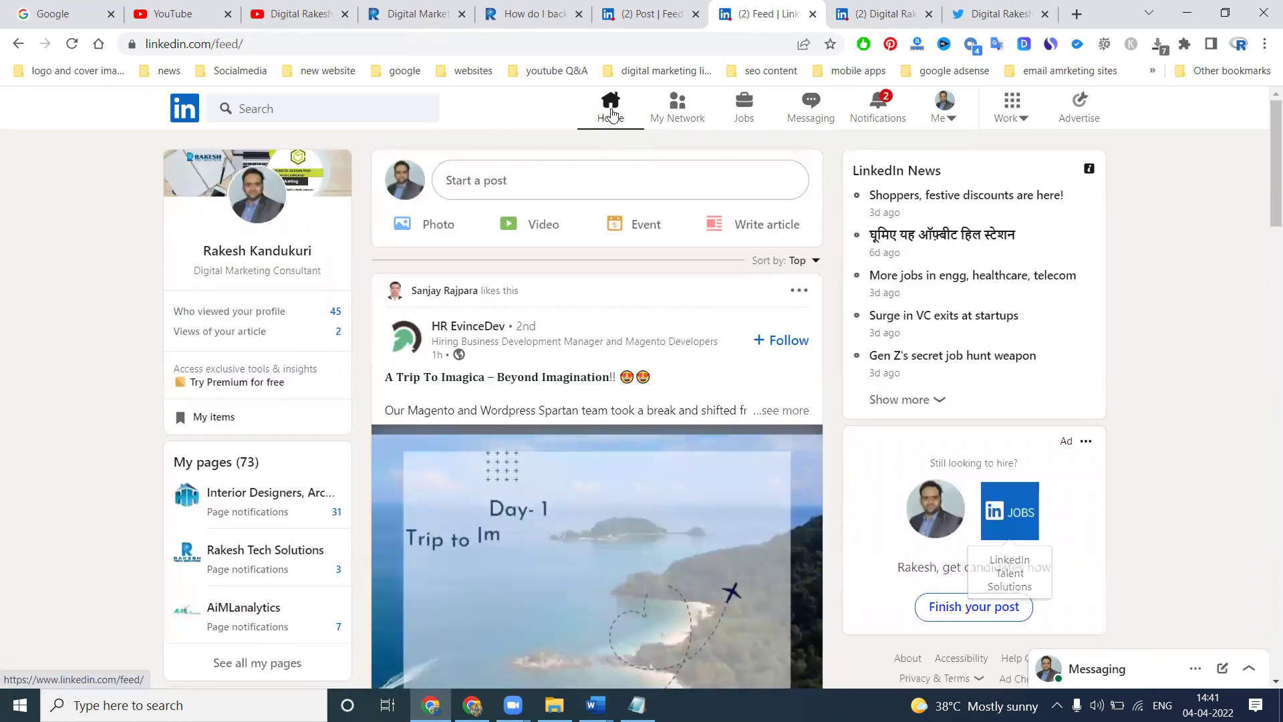
click(695, 14)
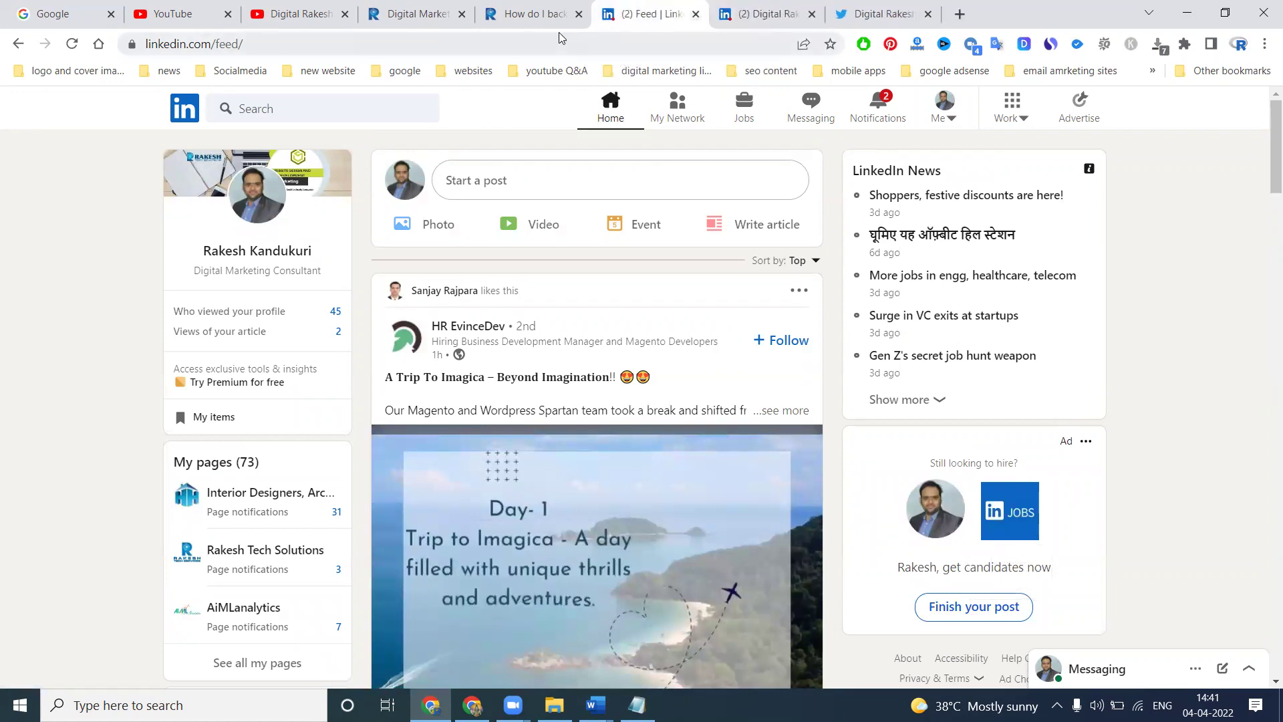
click(750, 8)
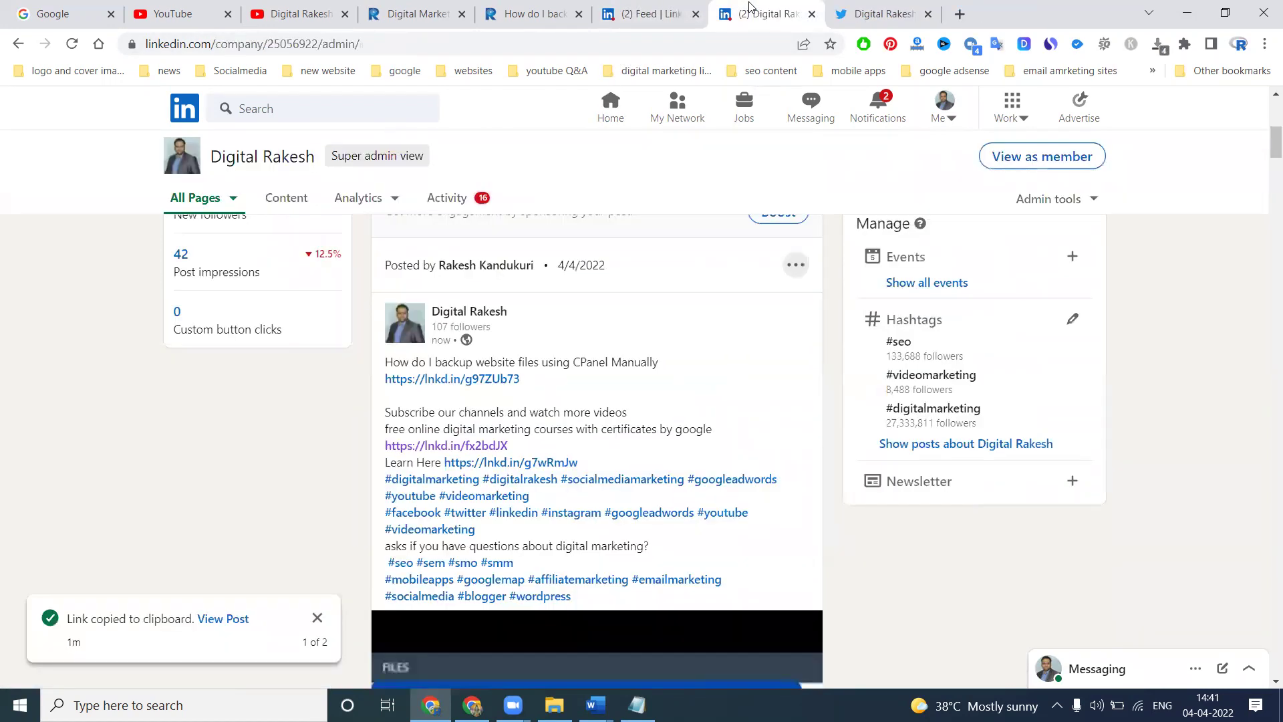
click(659, 8)
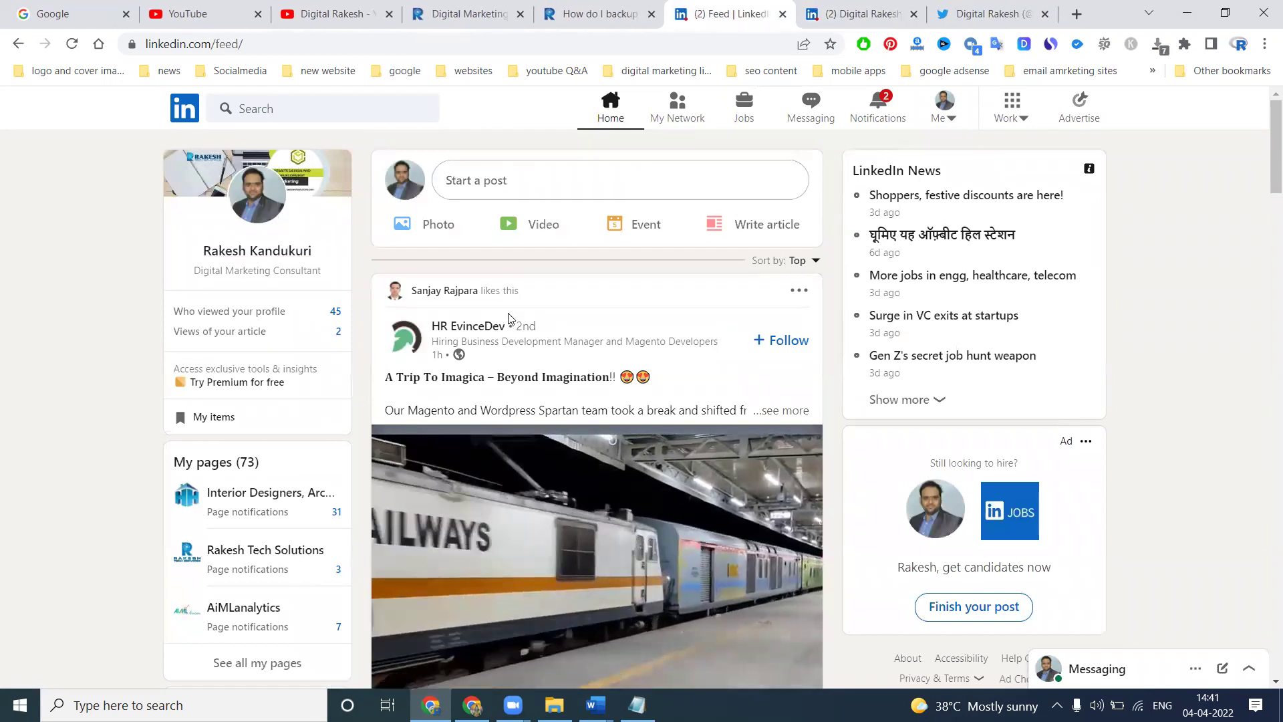
Switch to the Digital Rakesh Twitter profile, reload it and find the tweet shared from the cPanel backup LinkedIn post
click(974, 11)
click(70, 44)
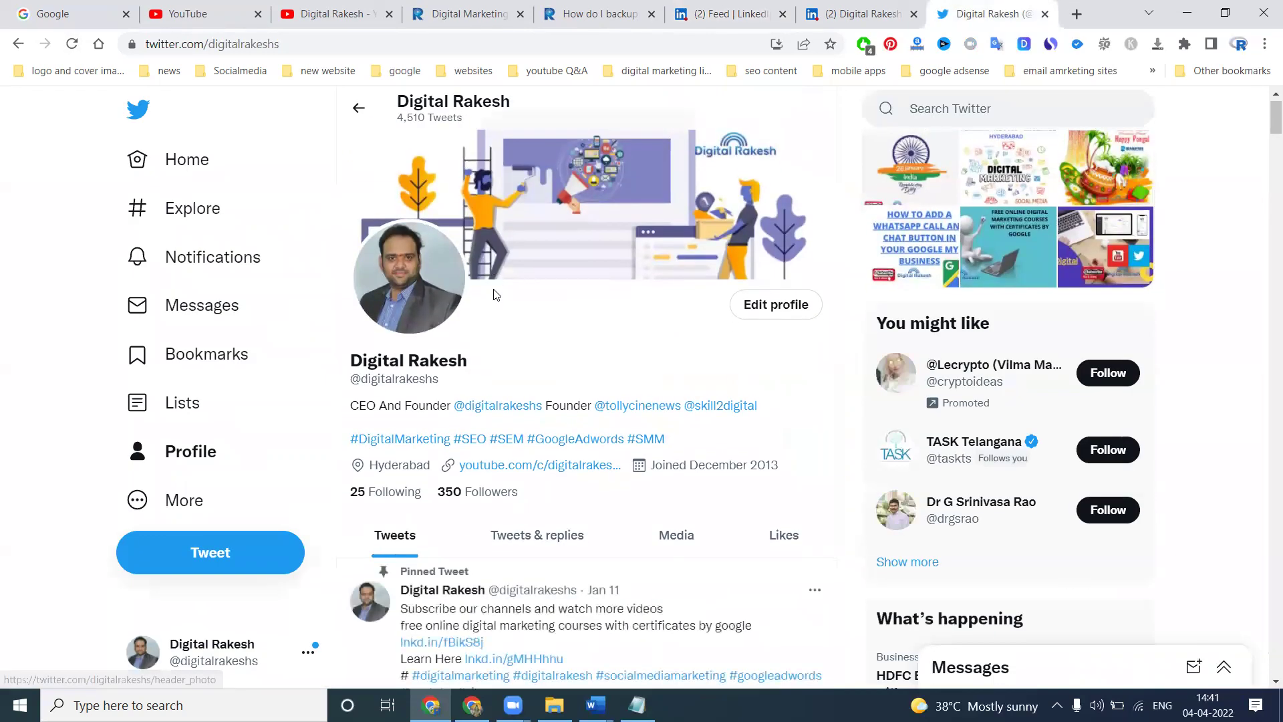
scroll(494, 296, down, 12)
scroll(494, 296, down, 3)
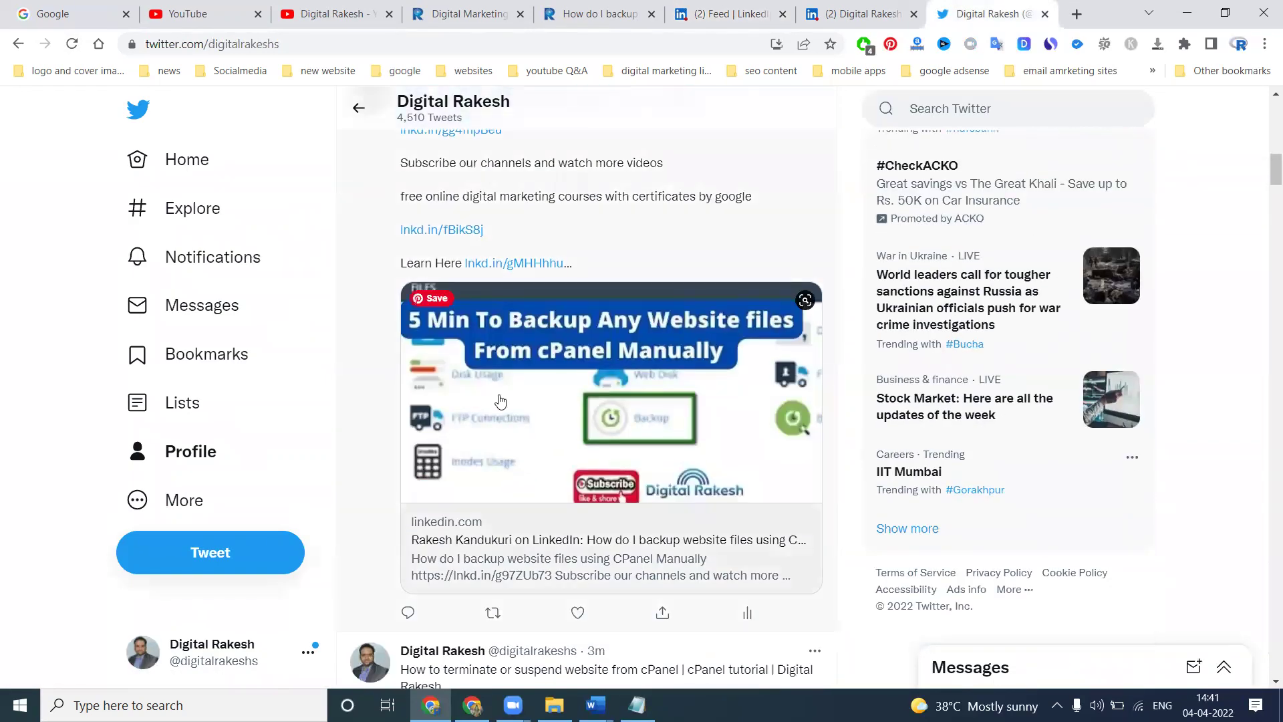
scroll(500, 397, up, 1)
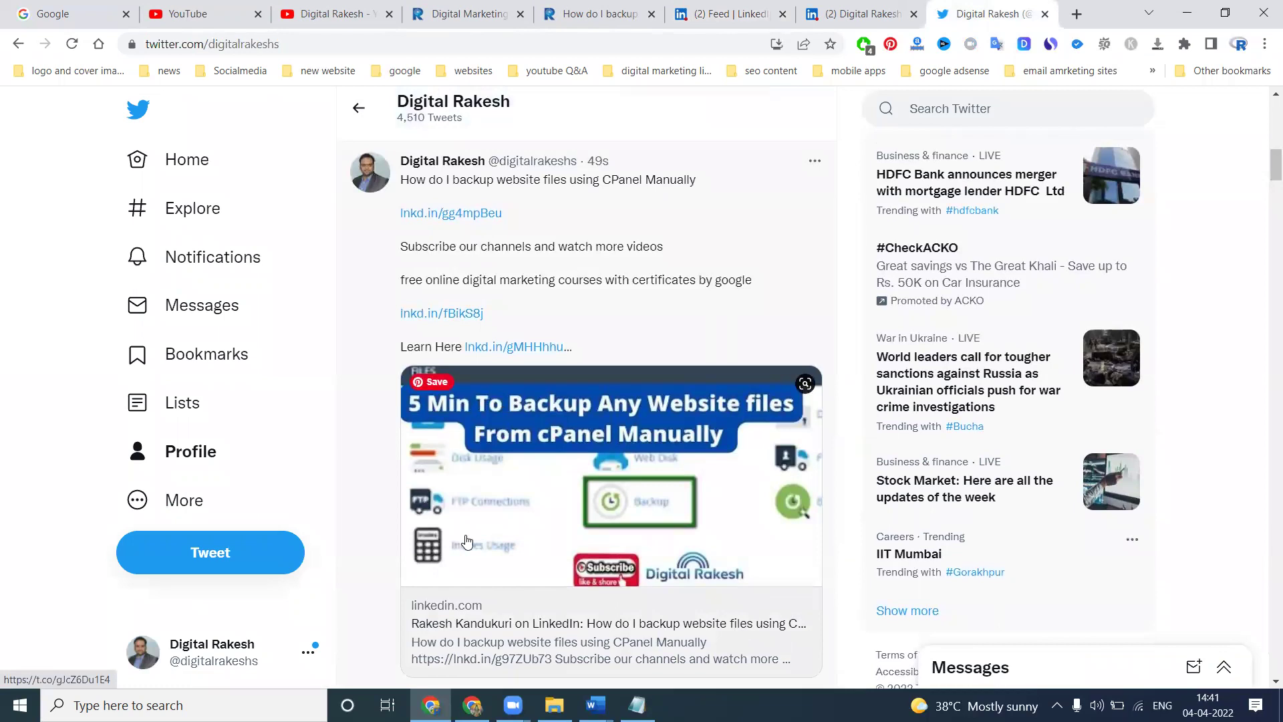
Open the LinkedIn post linked in the tweet and examine its text and embedded Digital Rakesh company post
click(527, 445)
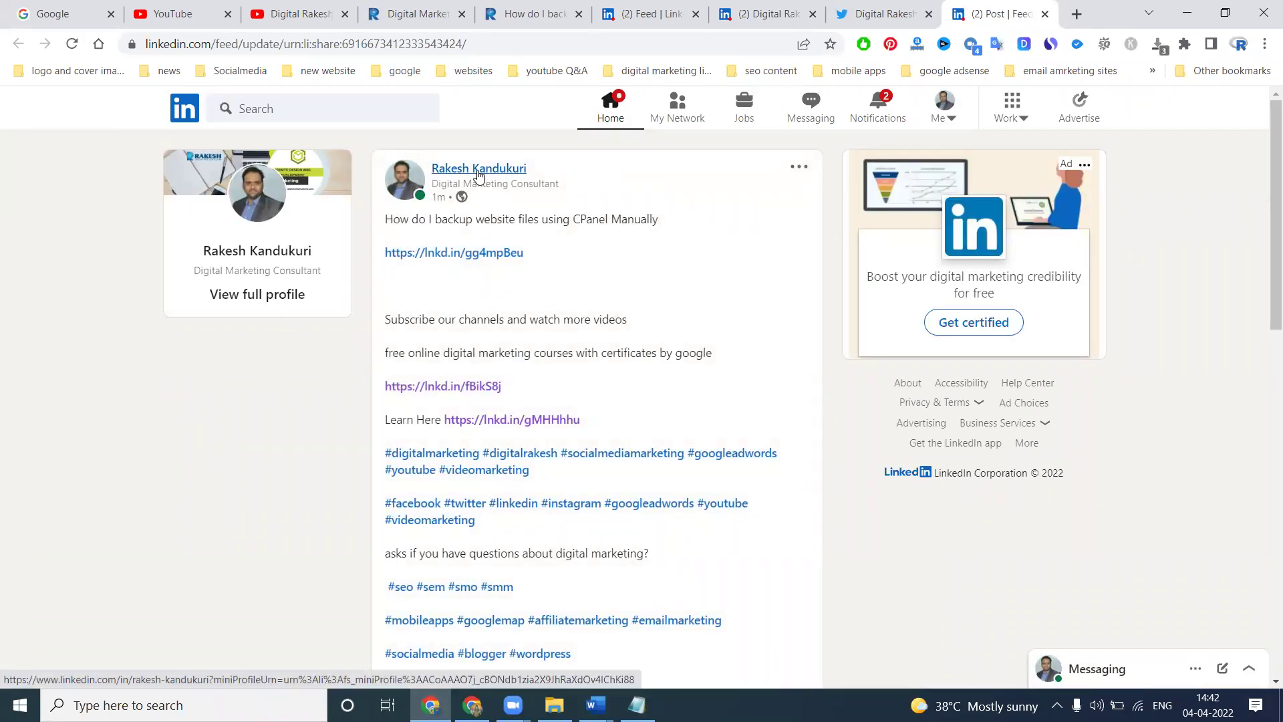
scroll(492, 290, down, 6)
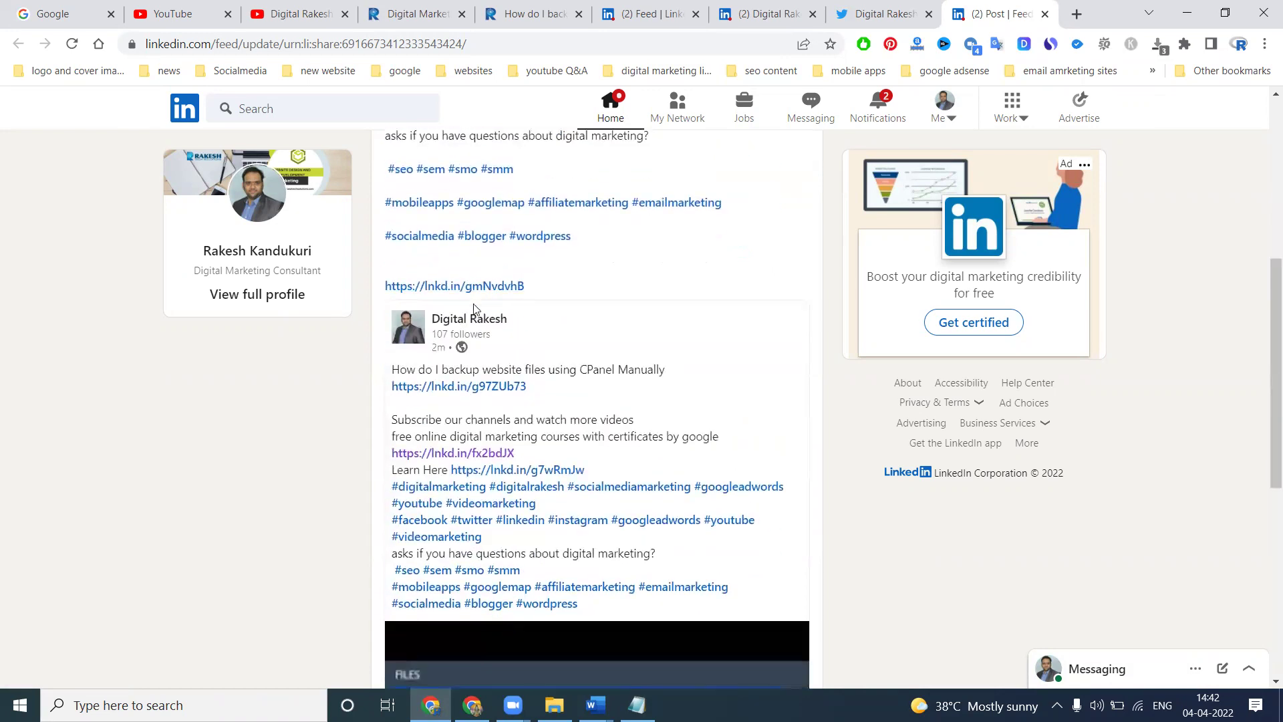
mouse_move(464, 326)
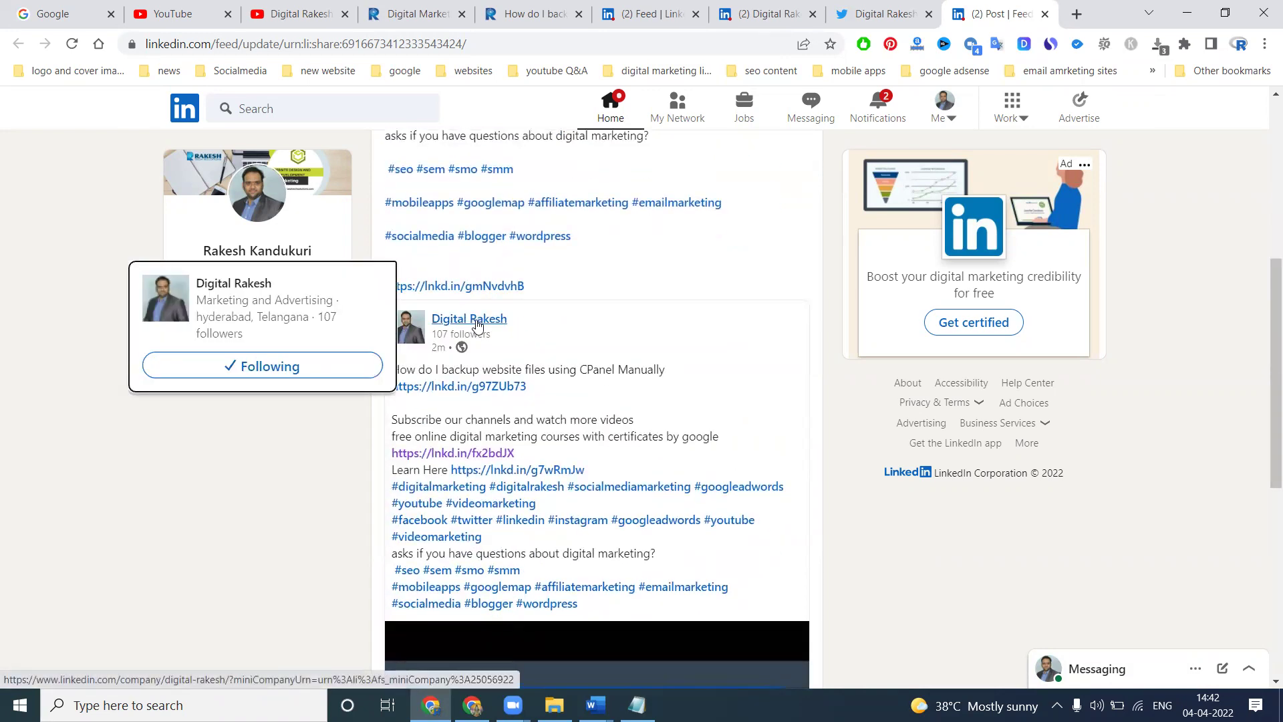
scroll(477, 326, up, 6)
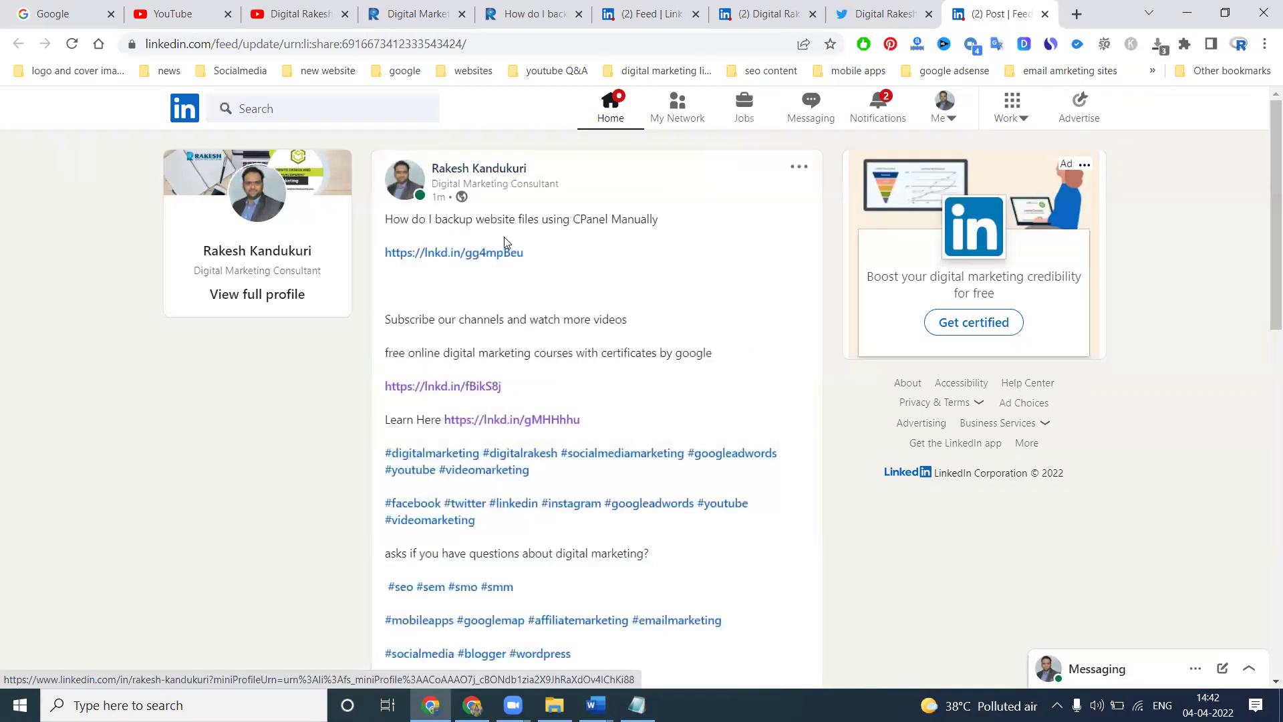
Examine the embedded Digital Rakesh post, and revisit the cPanel backup video page and the company page before returning to the home feed
scroll(477, 242, down, 7)
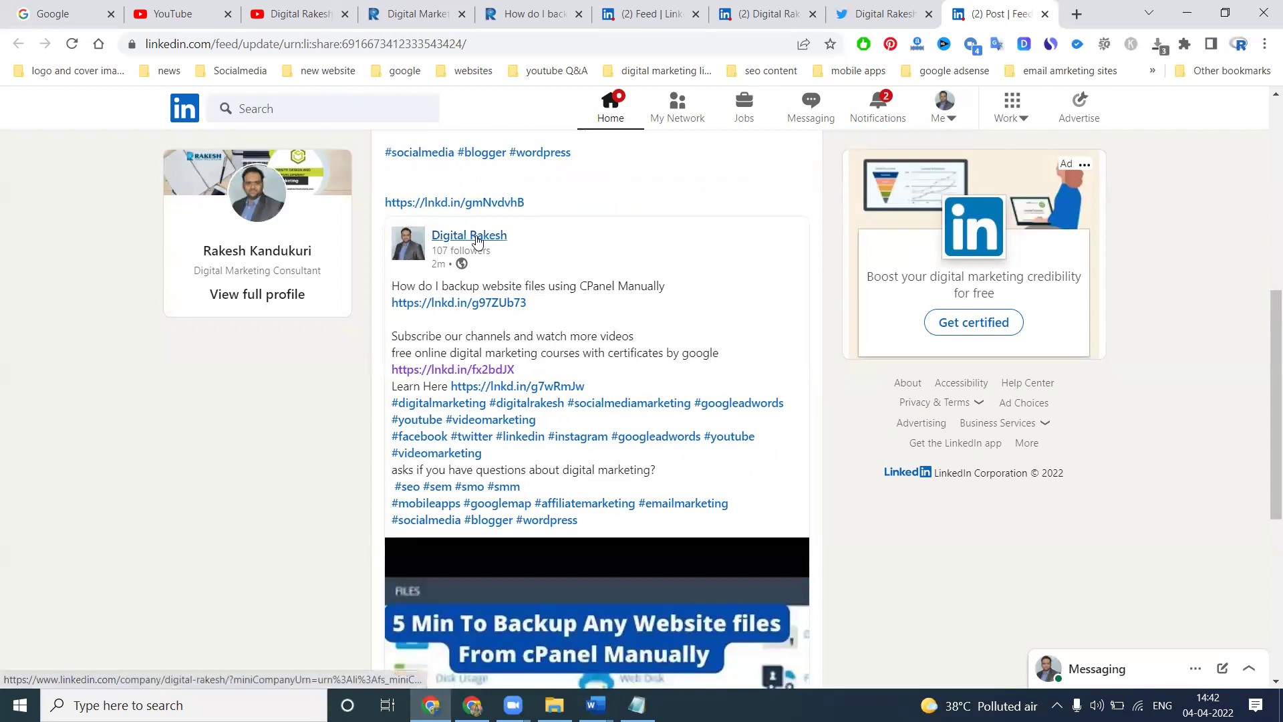
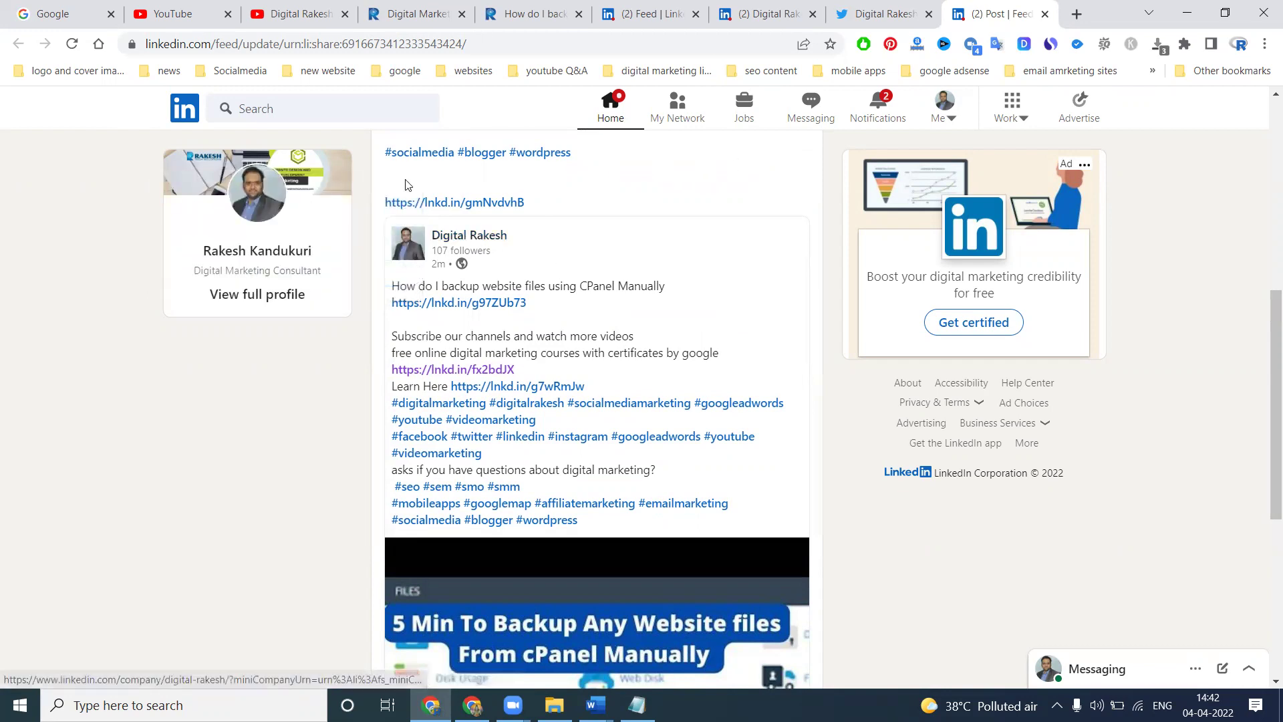
click(432, 16)
click(508, 13)
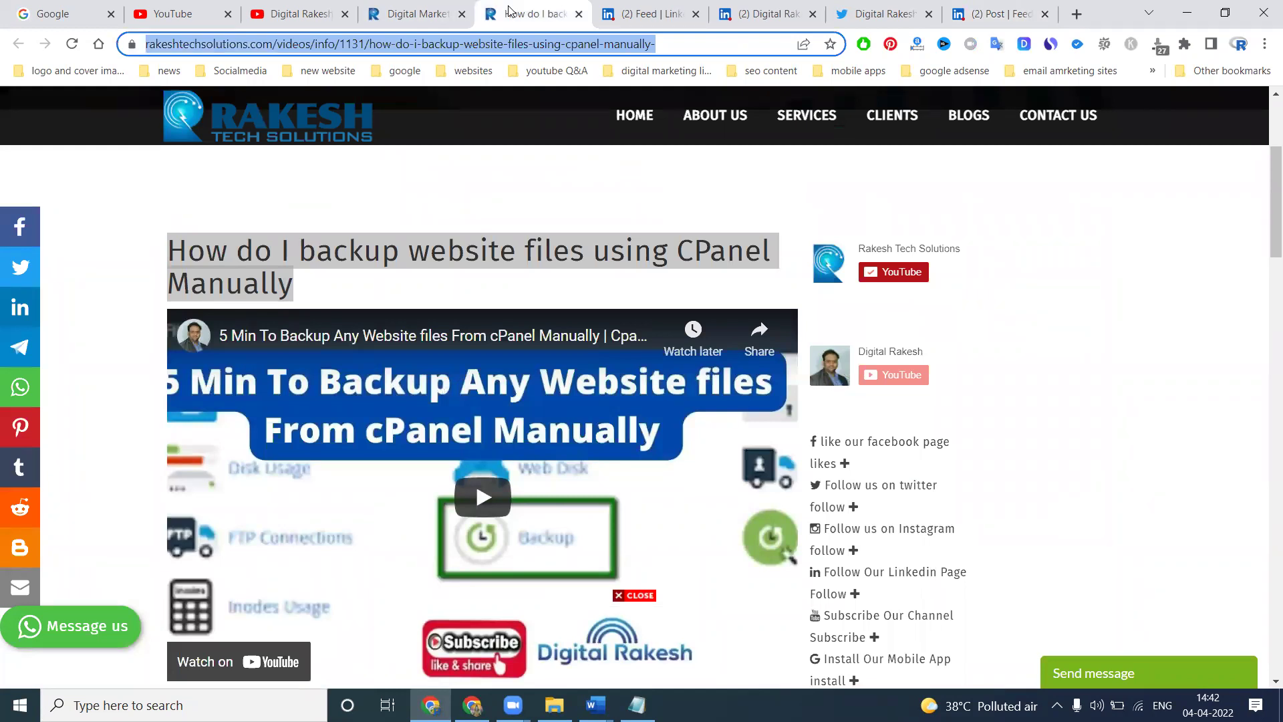
click(786, 8)
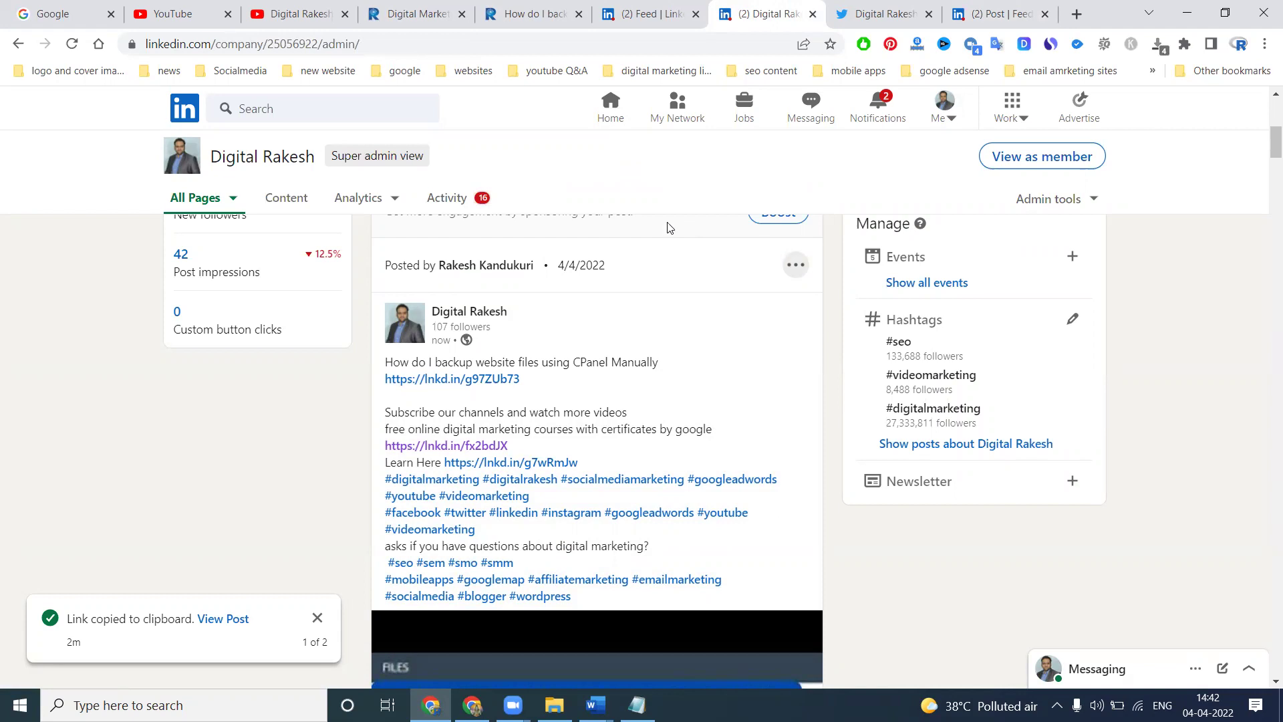
click(651, 13)
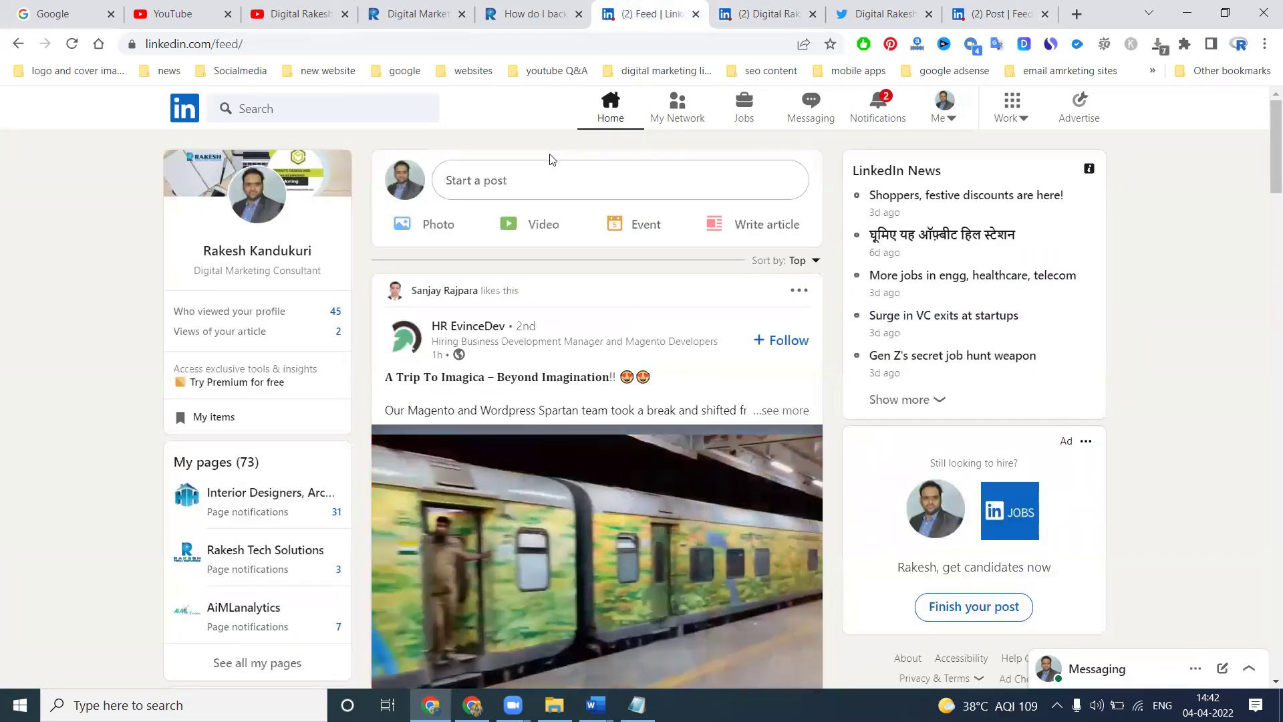
Open a new personal LinkedIn post to check its Anyone + Twitter audience setting, and discard it without posting
click(515, 194)
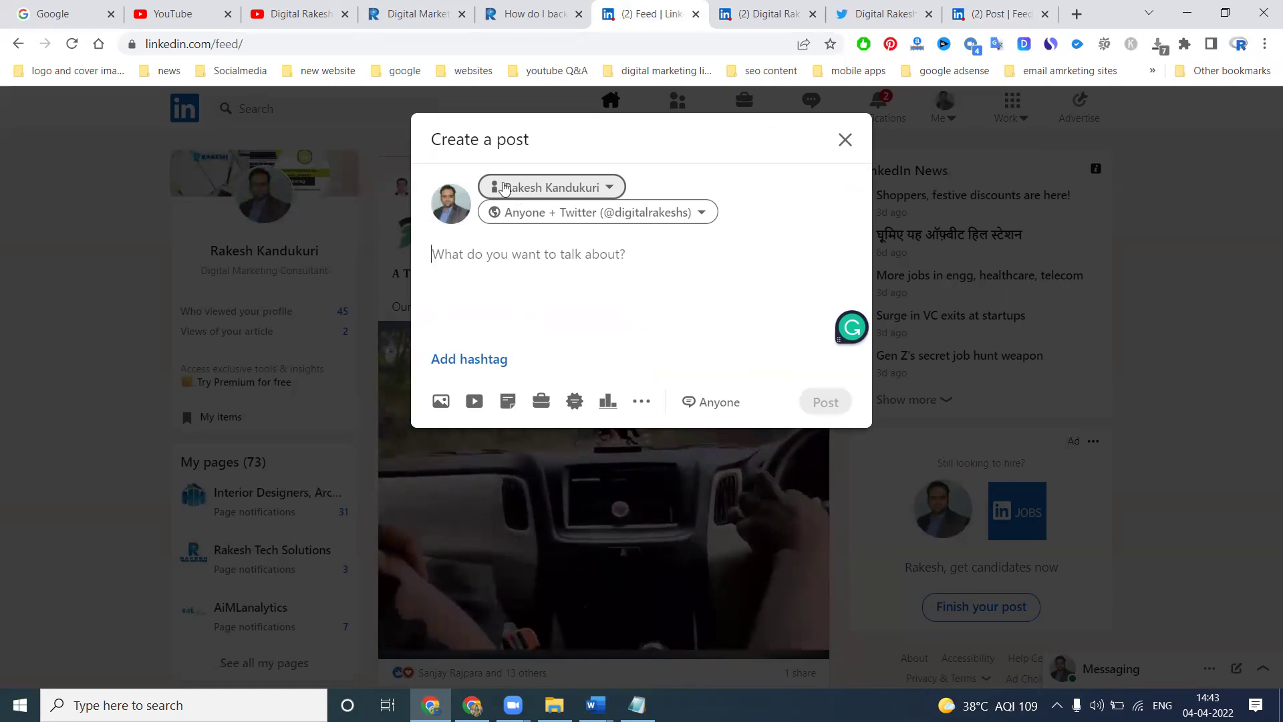
click(303, 20)
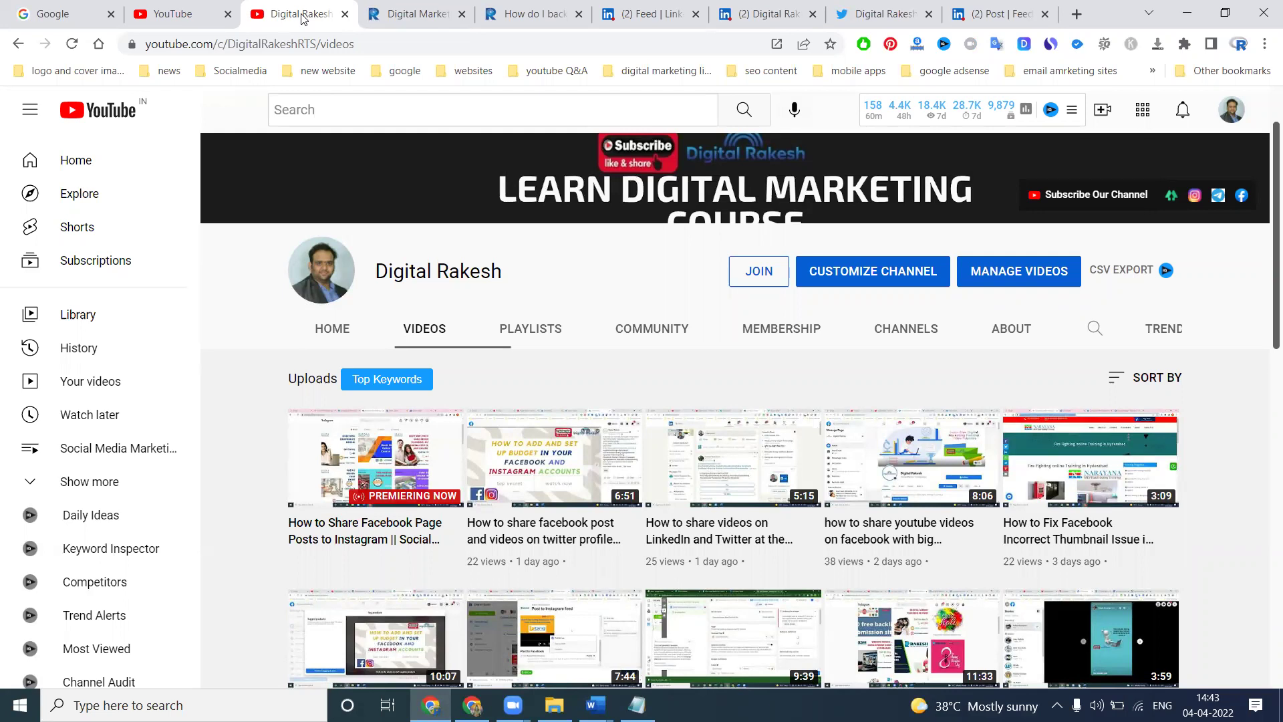
click(768, 13)
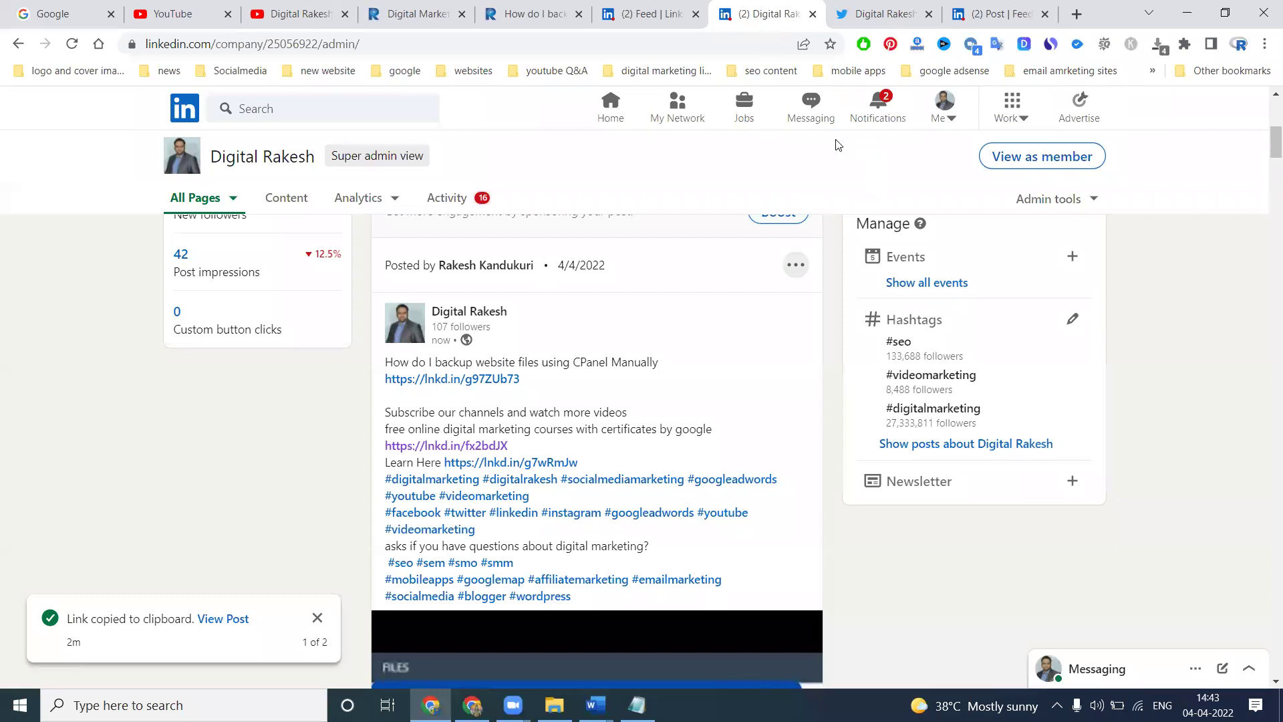
click(669, 22)
click(841, 140)
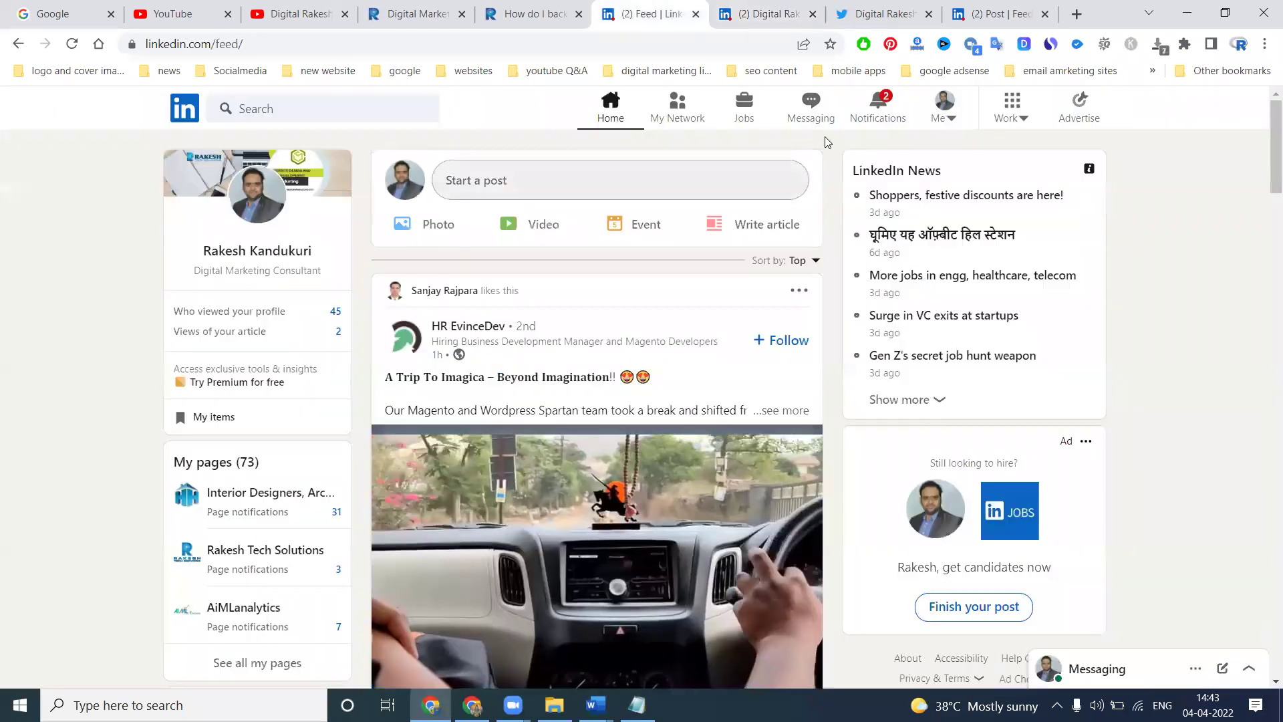
Refresh the LinkedIn home feed and look over the managed company pages and the additional LinkedIn products and business services
click(610, 105)
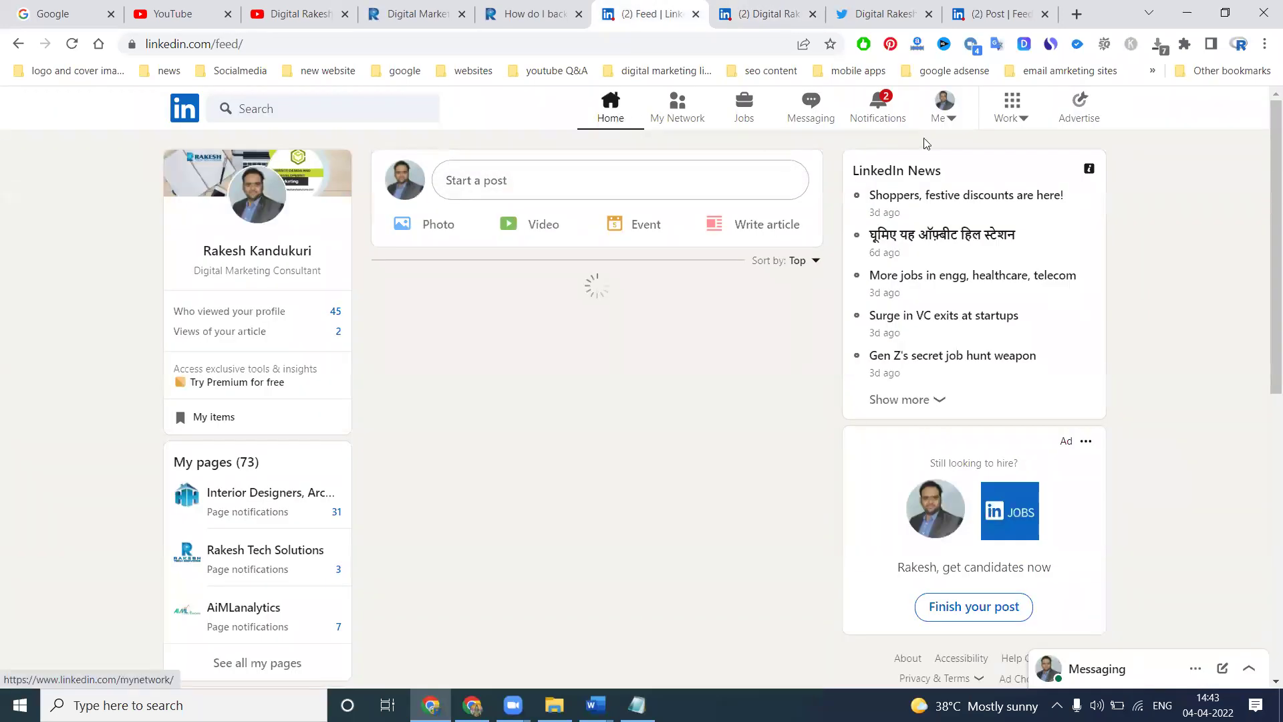
click(944, 108)
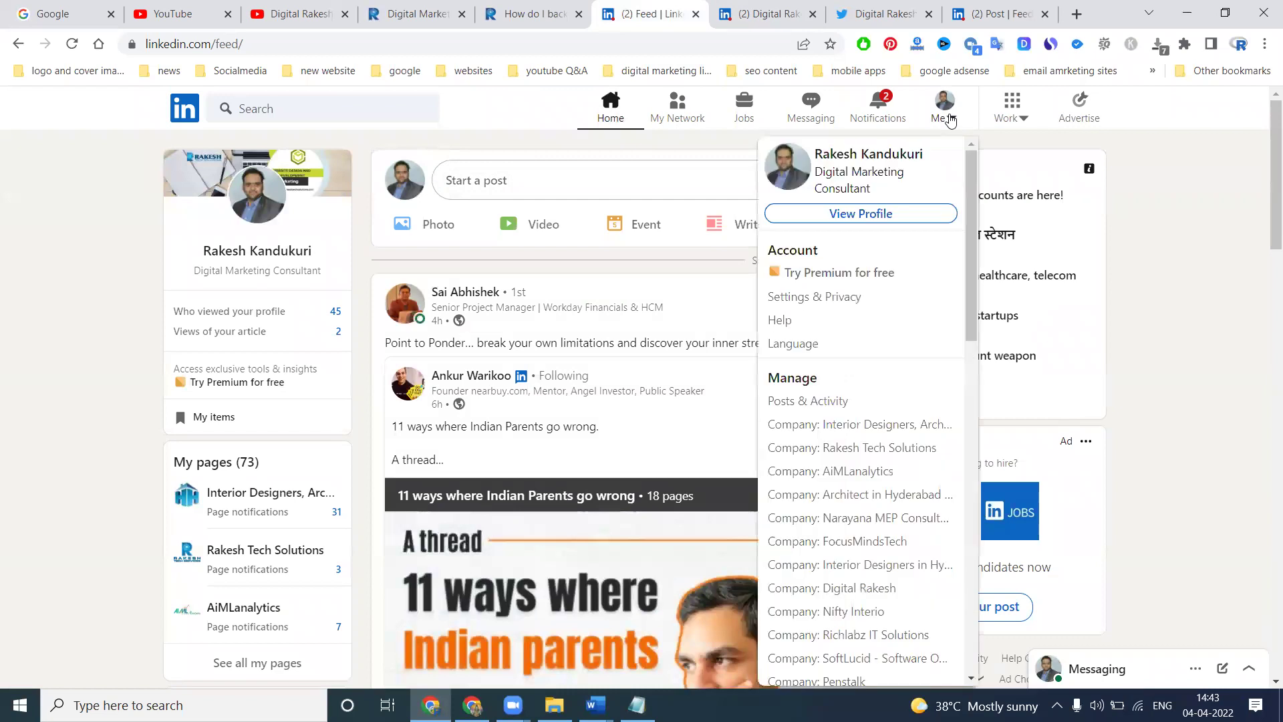
click(1027, 117)
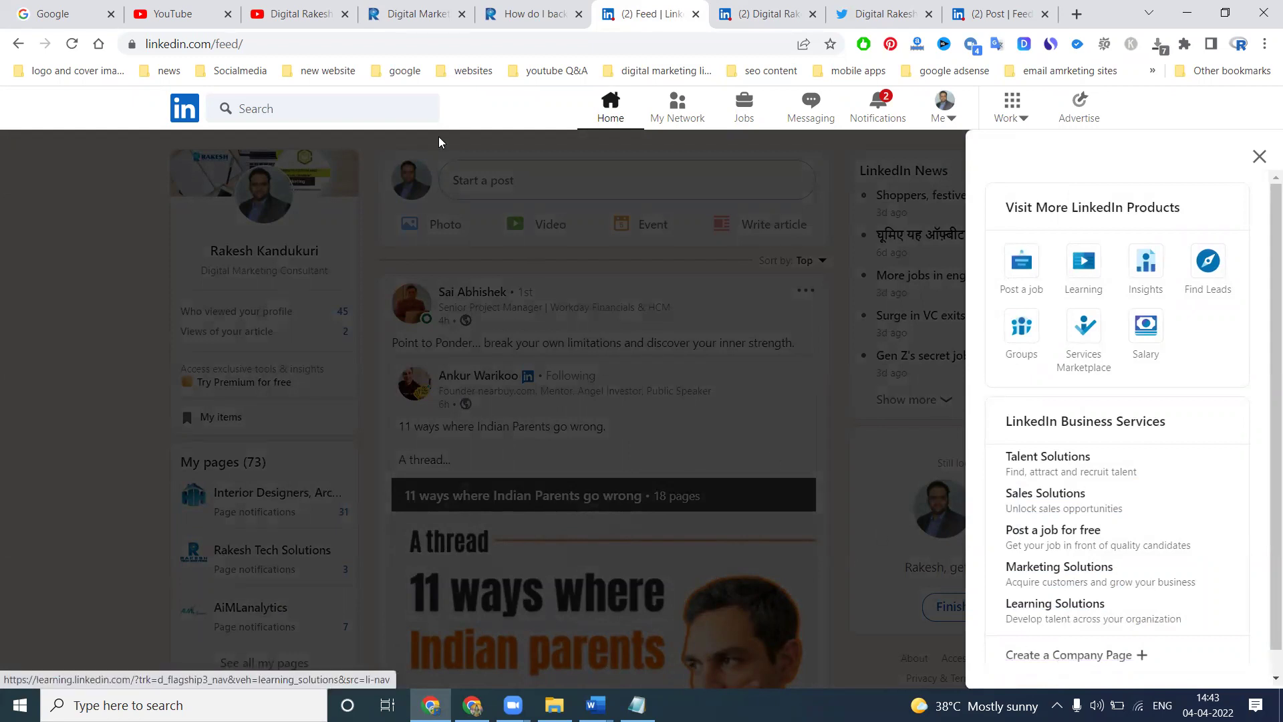
Switch to the Digital Rakesh YouTube channel's videos page and reload it
click(295, 19)
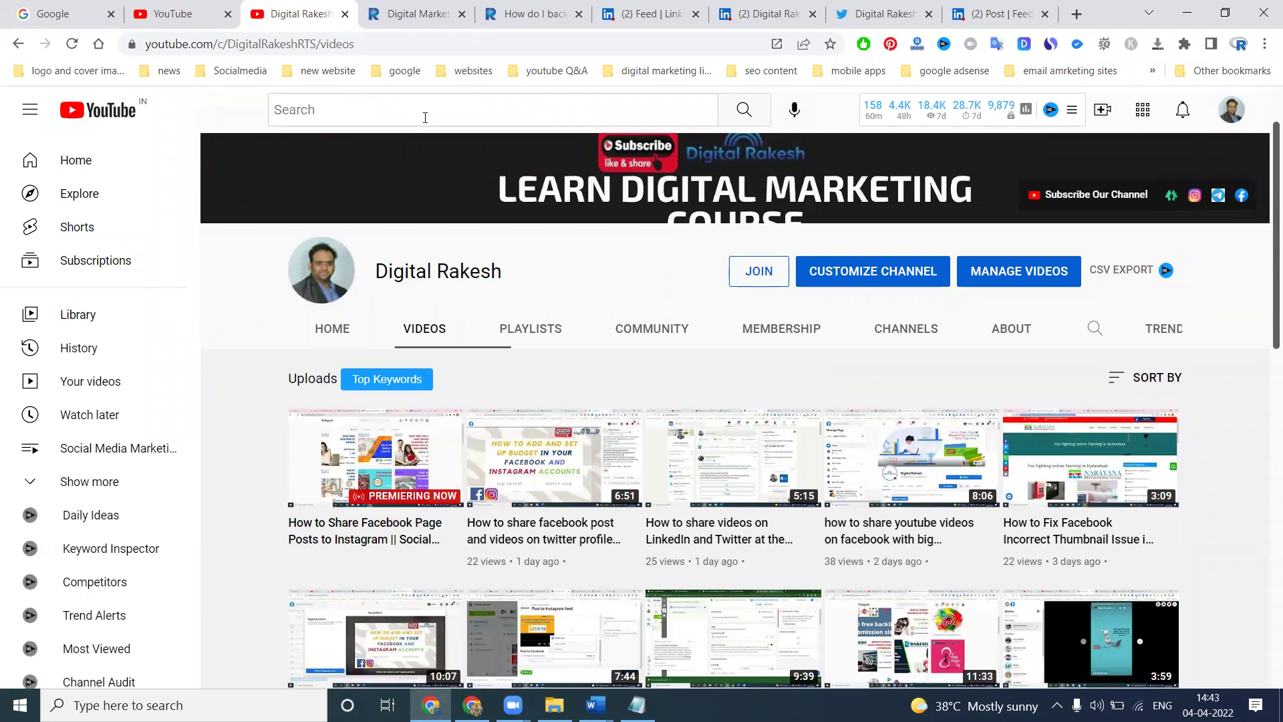
mouse_move(622, 459)
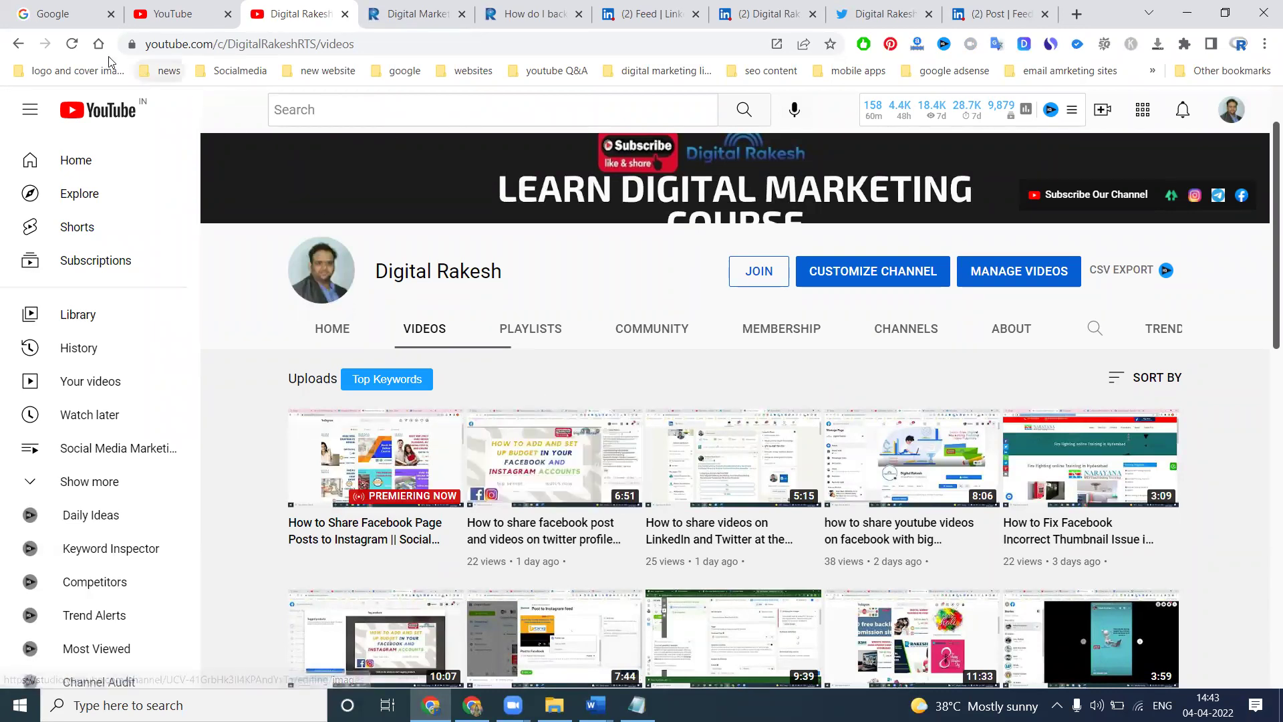
click(73, 45)
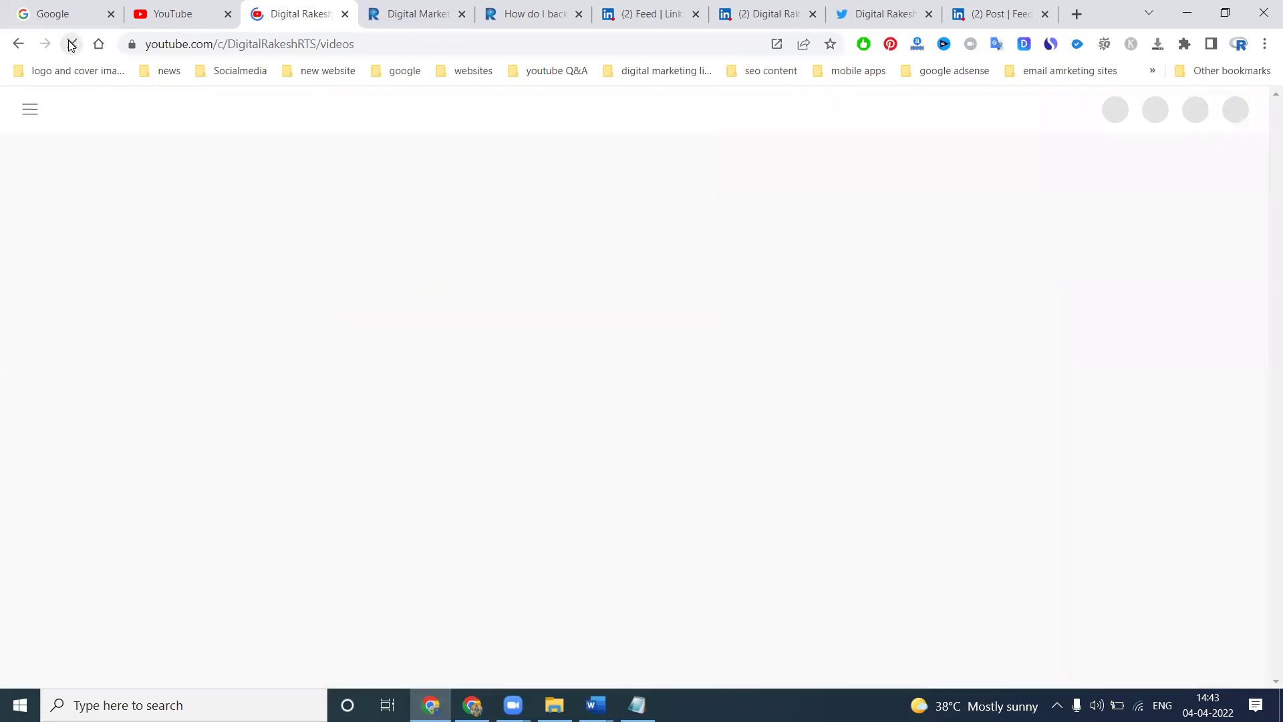
Close the cPanel backup video page, refresh the LinkedIn home feed and return to the Digital Rakesh YouTube channel's videos
click(538, 14)
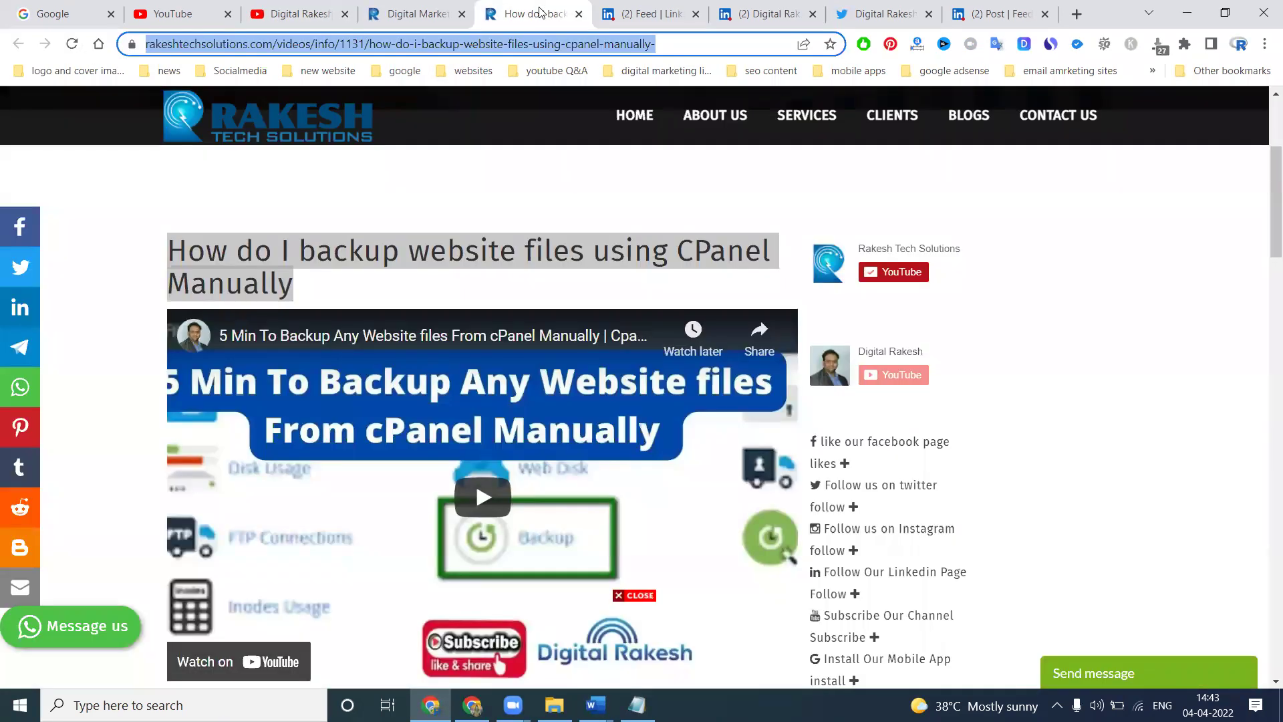
click(579, 14)
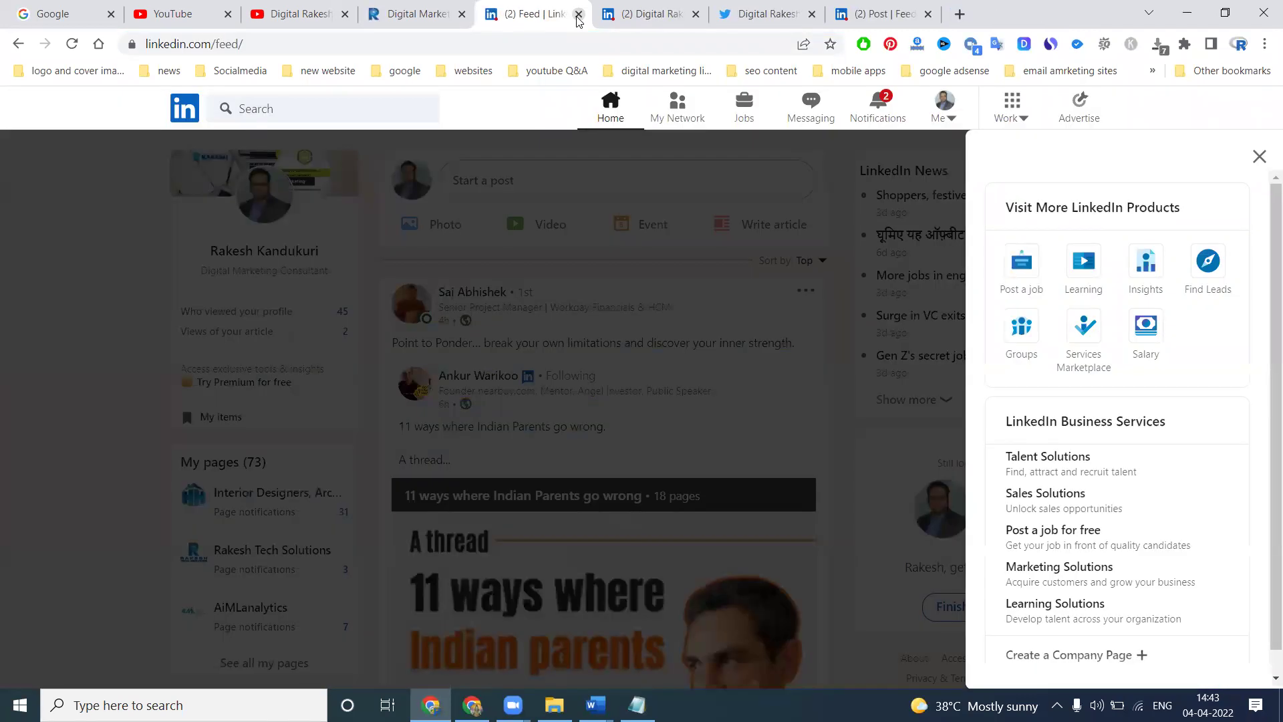
click(620, 100)
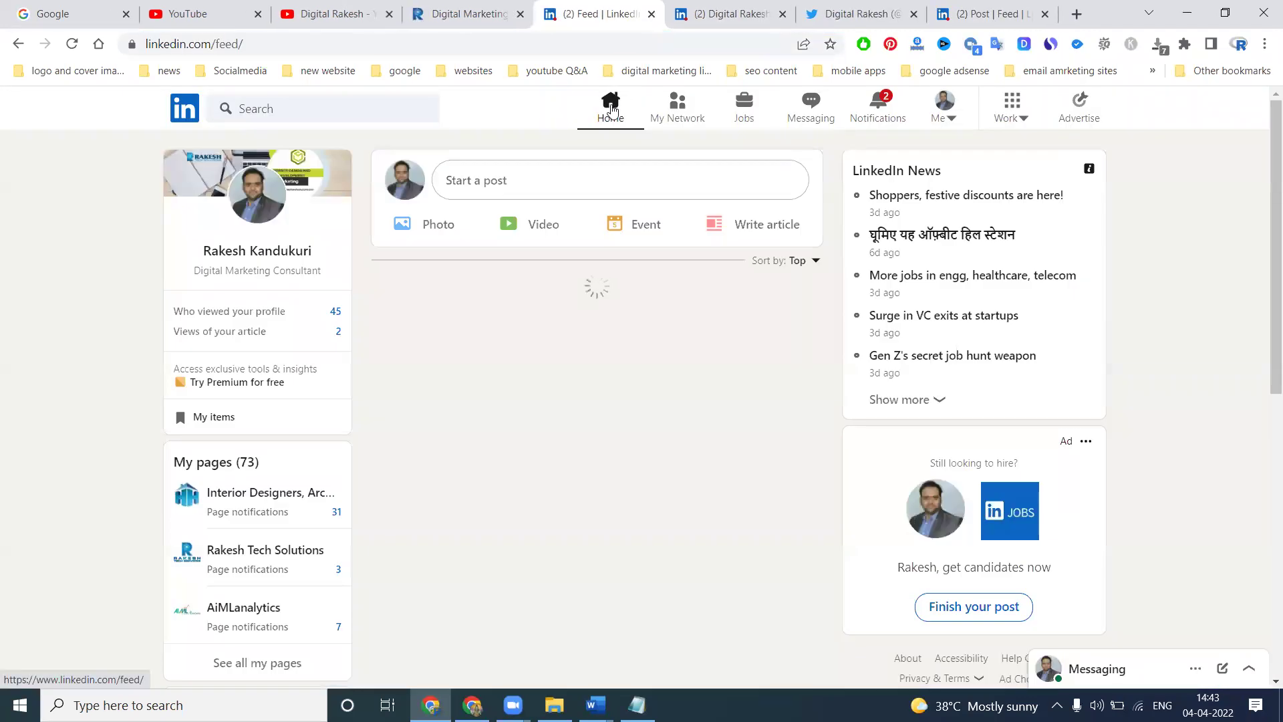
click(304, 24)
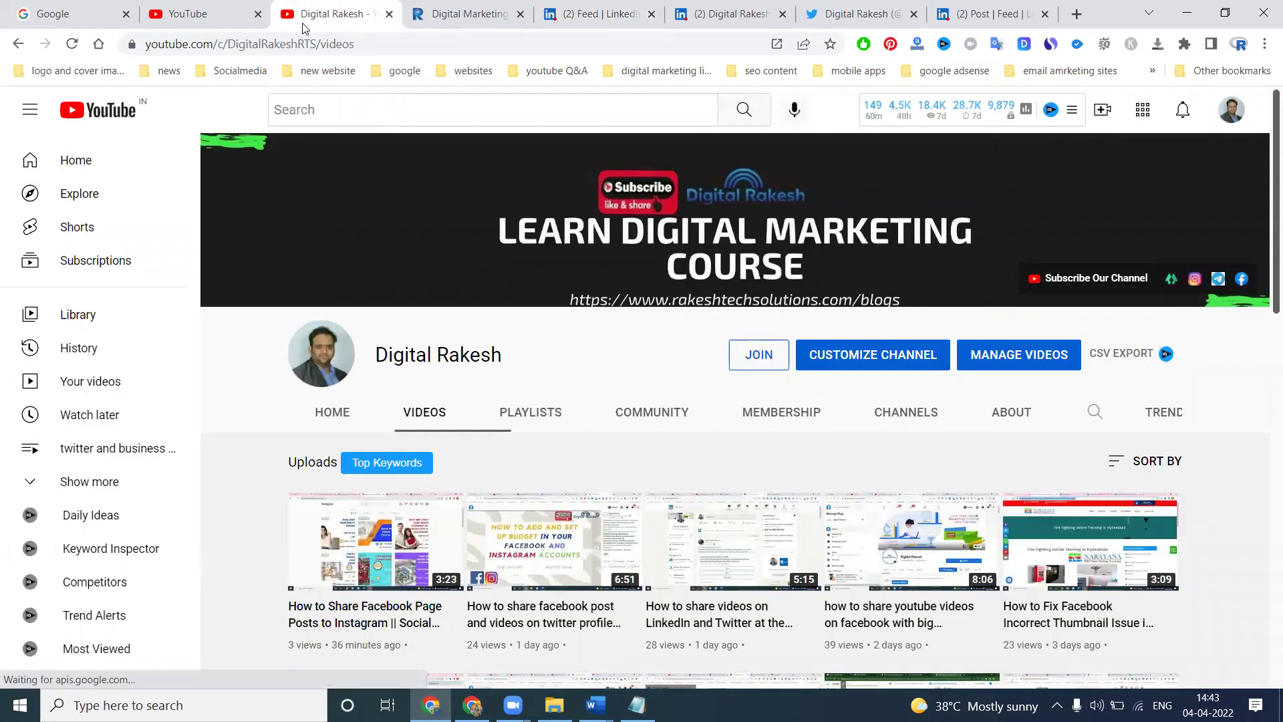